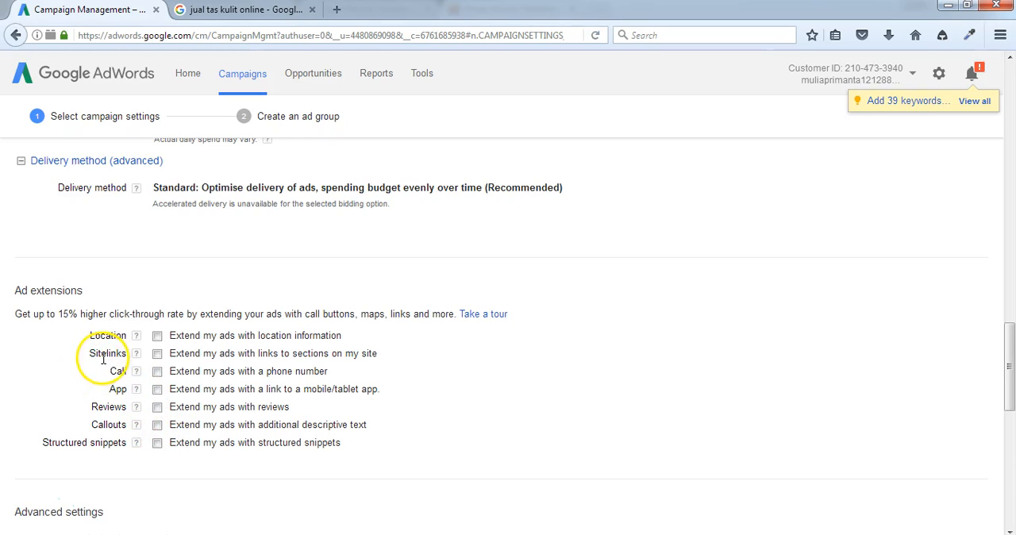
# Step: Enable the Sitelinks ad extension for the campaign and look through the existing sitelinks
pyautogui.click(158, 357)
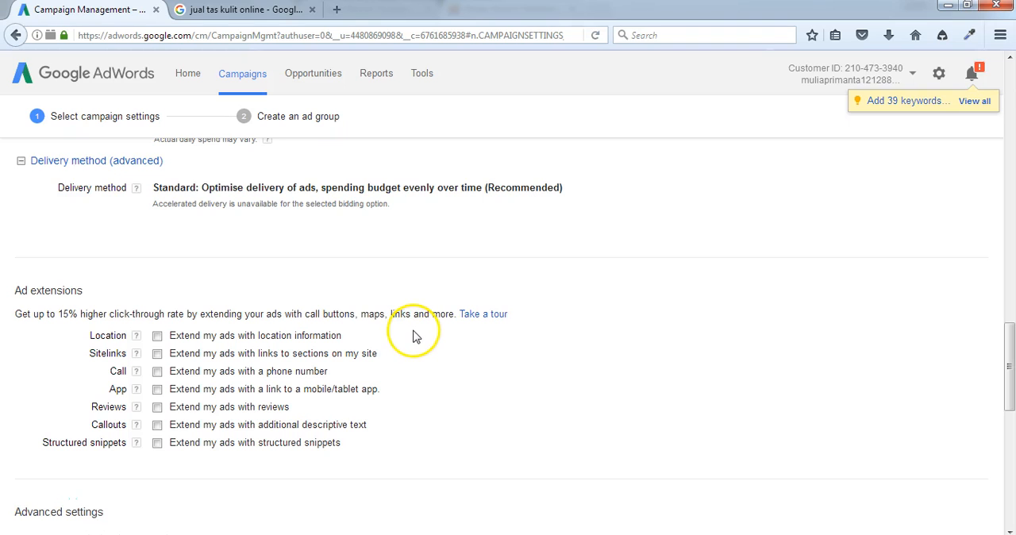
pyautogui.click(157, 354)
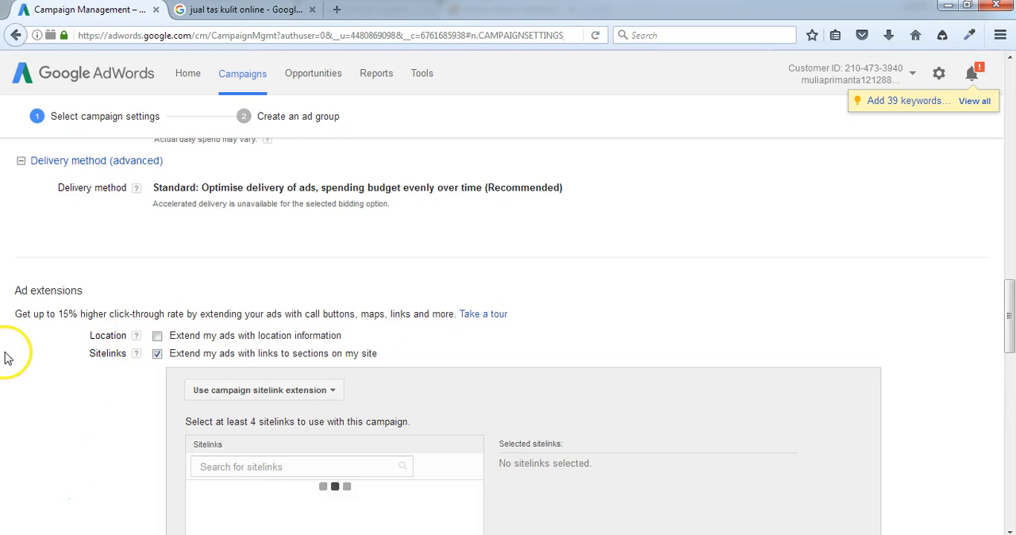
pyautogui.scroll(-2, 24, 357)
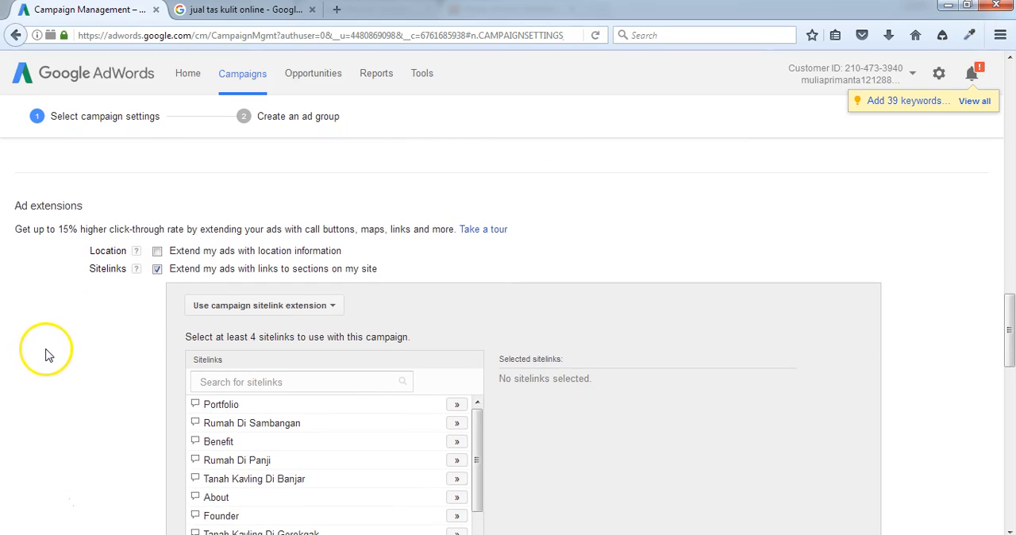
pyautogui.scroll(-2, 50, 352)
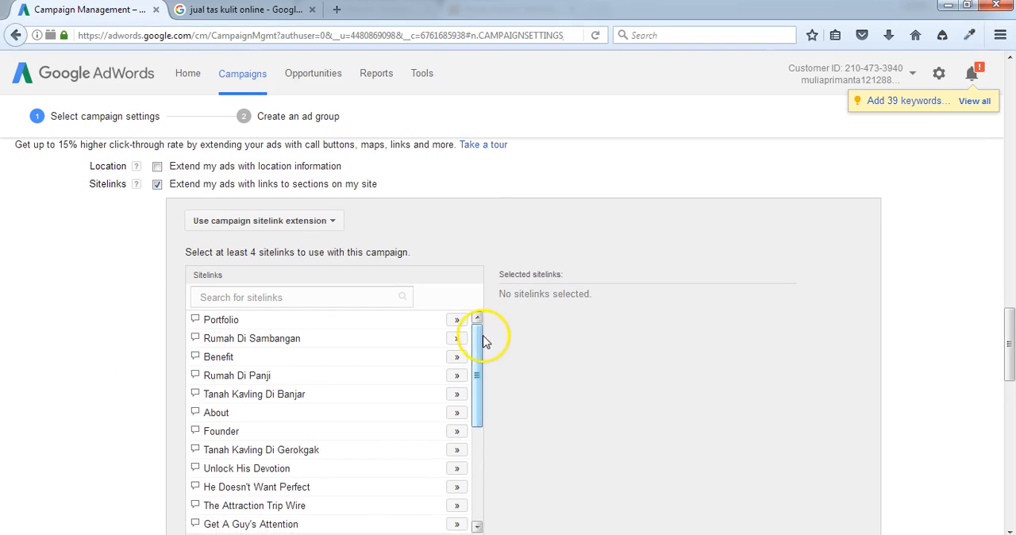
pyautogui.scroll(-1, 479, 349)
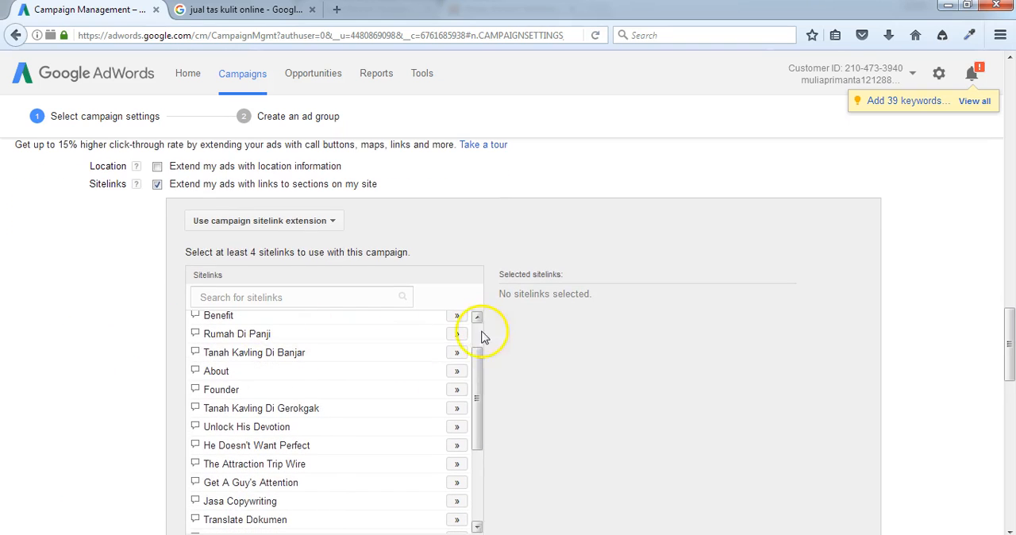
pyautogui.moveTo(482, 370); pyautogui.dragTo(478, 460)
pyautogui.scroll(-4, 533, 401)
# Step: Start a new sitelink with the link text "Tas Impor Korea"
pyautogui.click(230, 411)
pyautogui.click(484, 197)
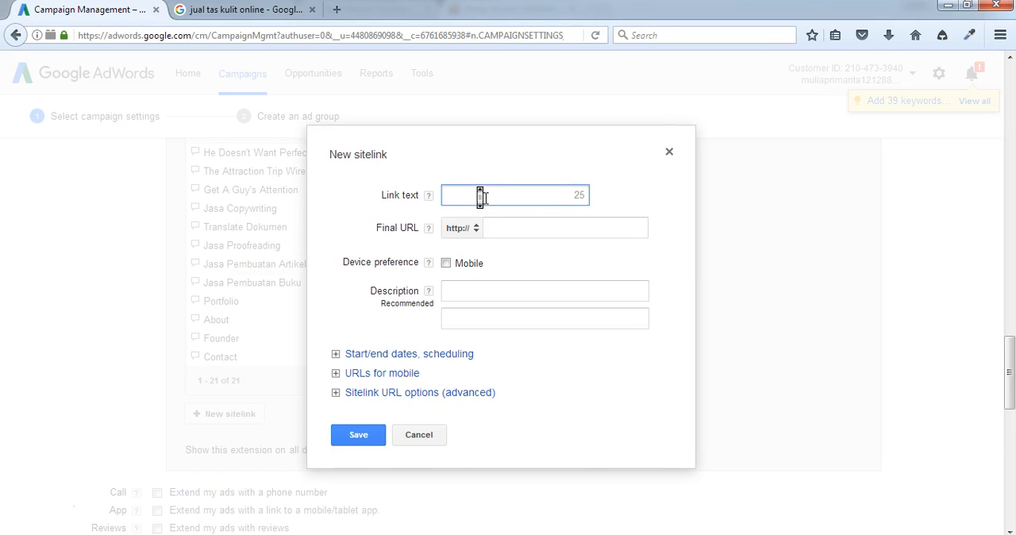
pyautogui.write('T')
pyautogui.write('as l')
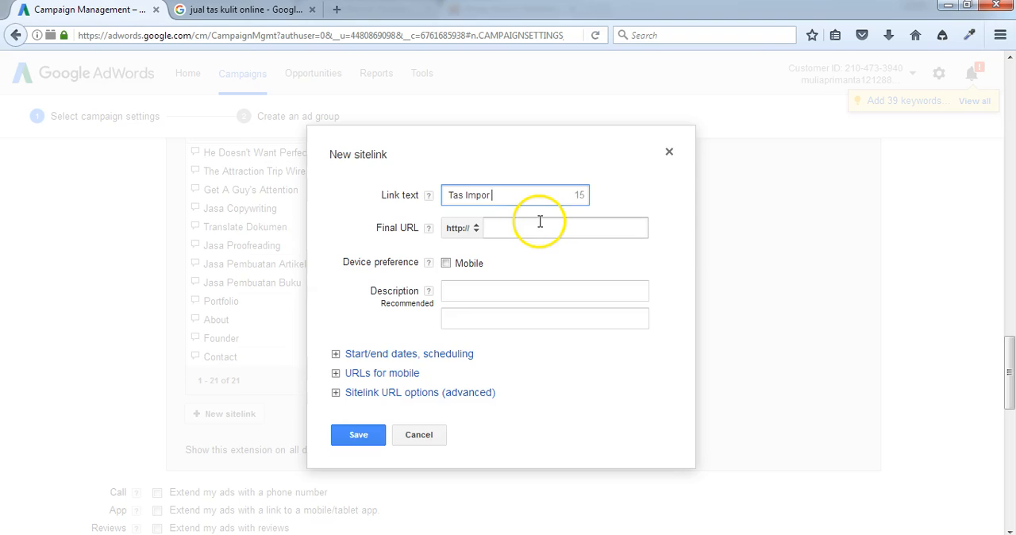
pyautogui.write('Korea')
pyautogui.click(541, 225)
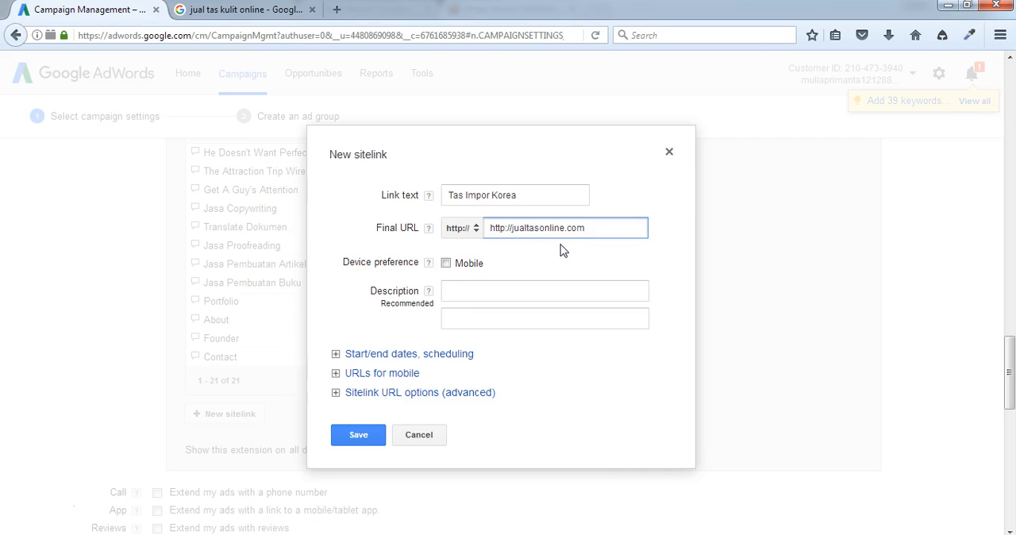
pyautogui.write('/korea')
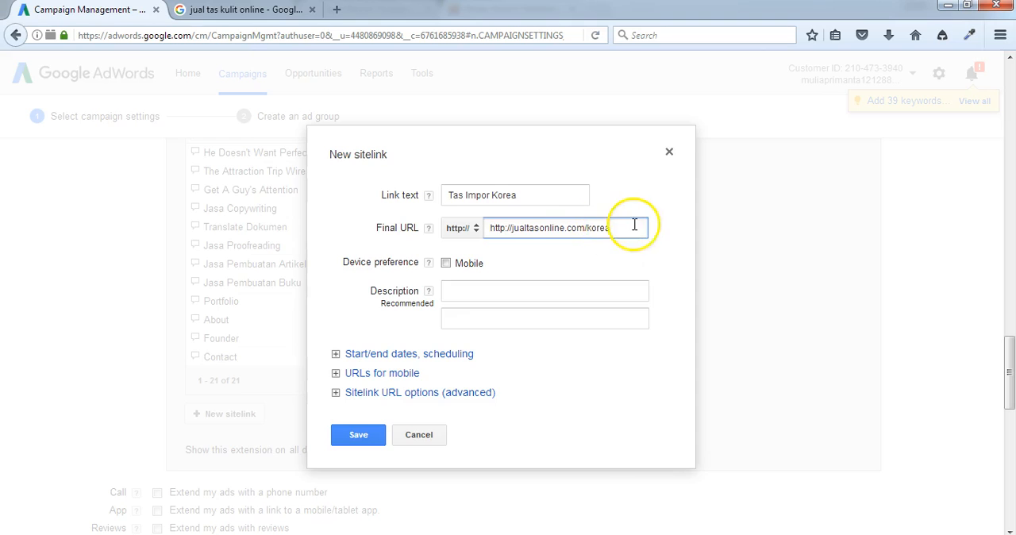
pyautogui.moveTo(634, 228); pyautogui.dragTo(355, 226)
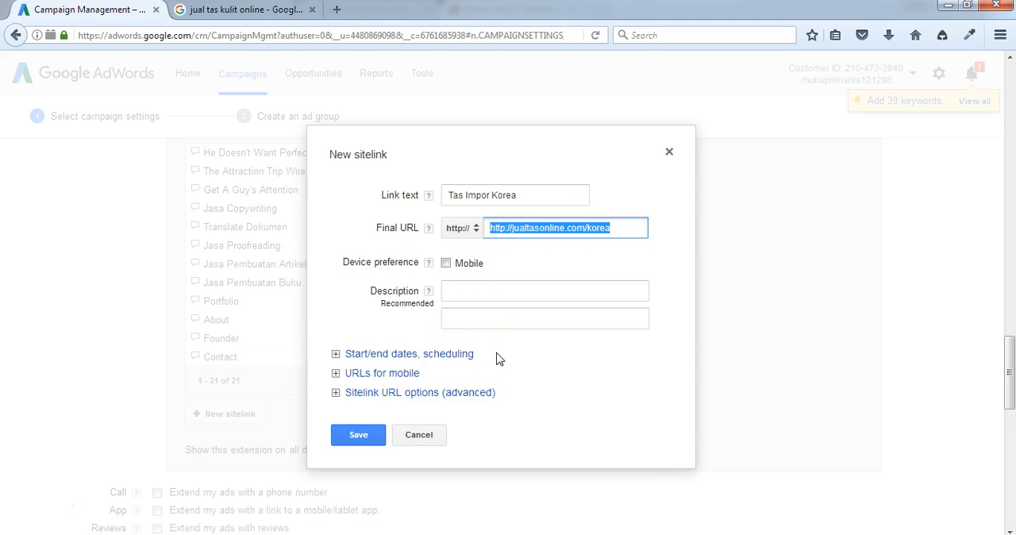
pyautogui.click(448, 287)
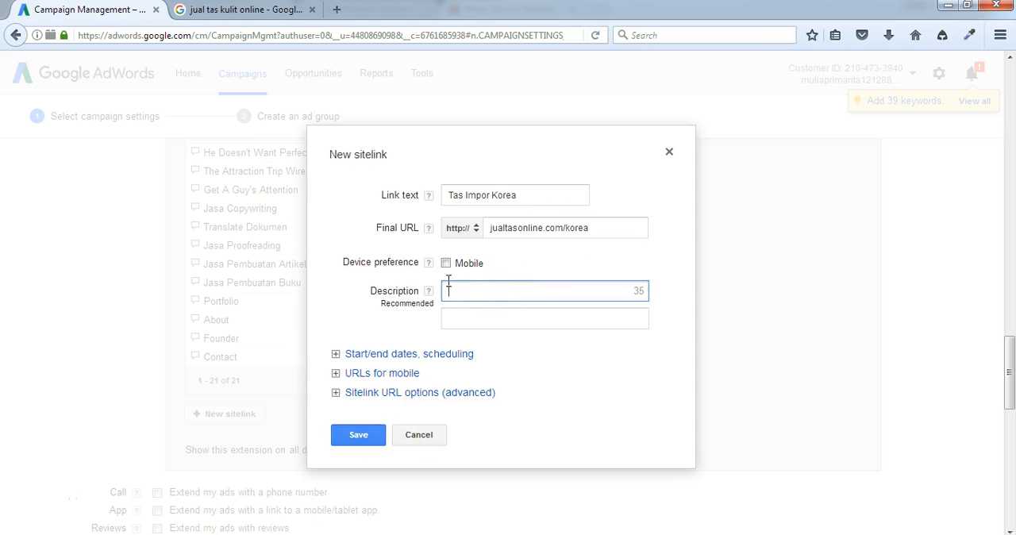
# Step: Copy the final URL jualtasonline.com/korea into the sitelink's mobile URL and save the sitelink
pyautogui.click(335, 375)
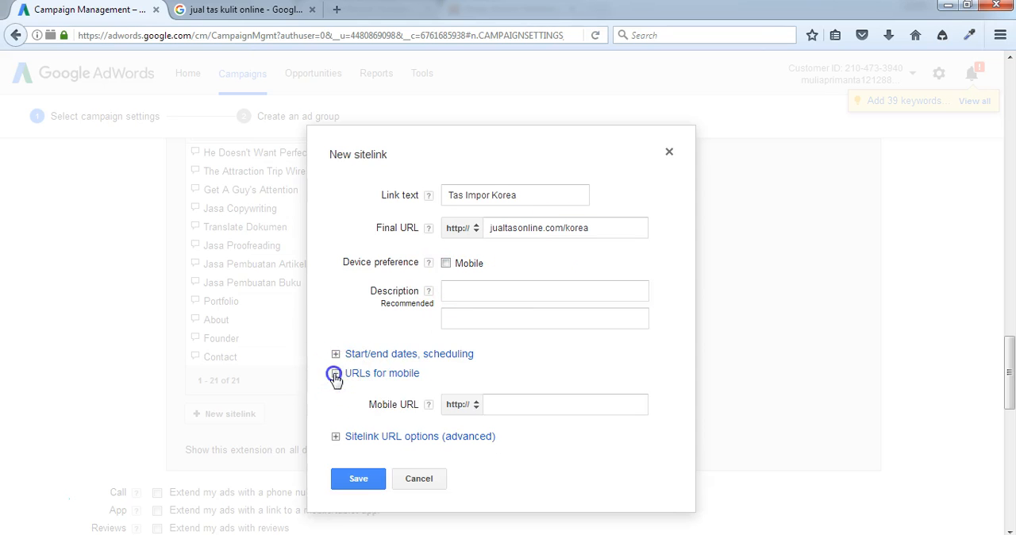
pyautogui.click(511, 402)
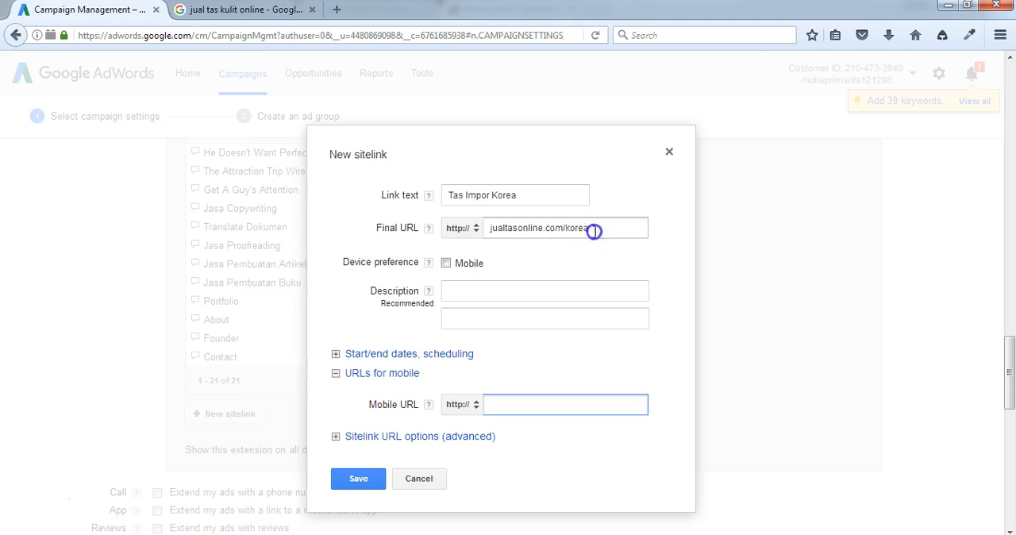
pyautogui.moveTo(594, 230); pyautogui.dragTo(381, 231)
pyautogui.hotkey('ctrl', 'c')
pyautogui.click(505, 404)
pyautogui.hotkey('ctrl', 'v')
pyautogui.click(486, 405)
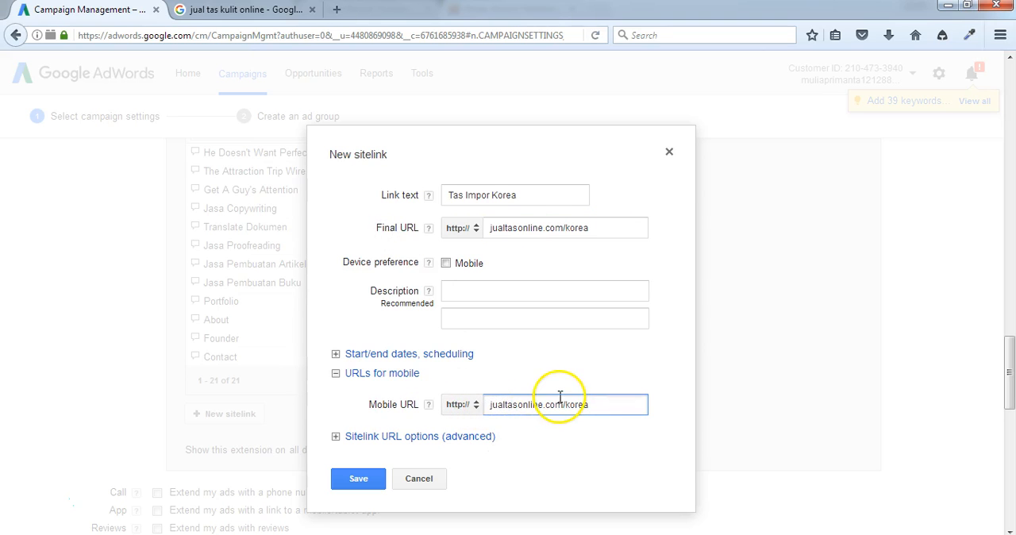
pyautogui.click(360, 480)
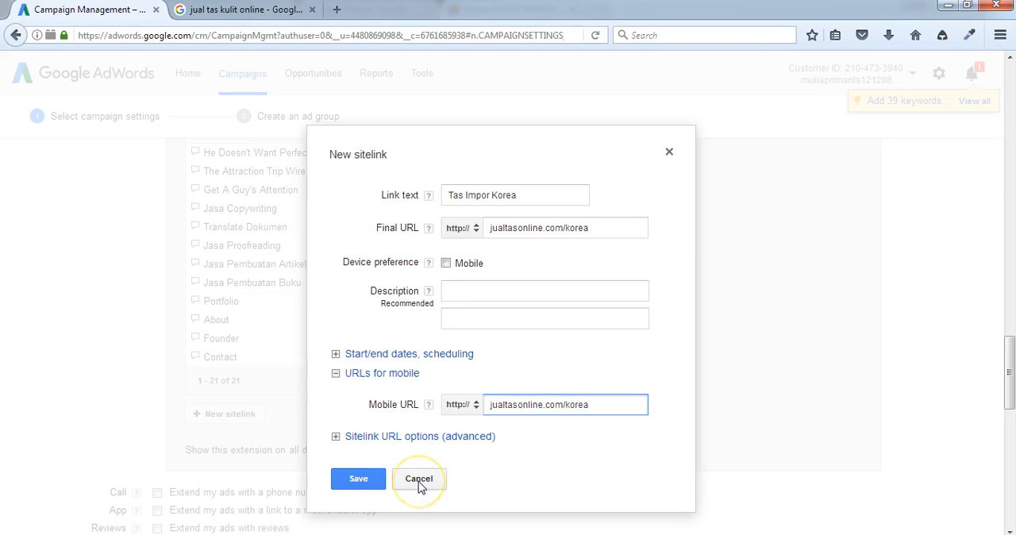
pyautogui.click(356, 479)
# Step: Examine the campaign's selected sitelinks and the list of available sitelinks
pyautogui.click(623, 230)
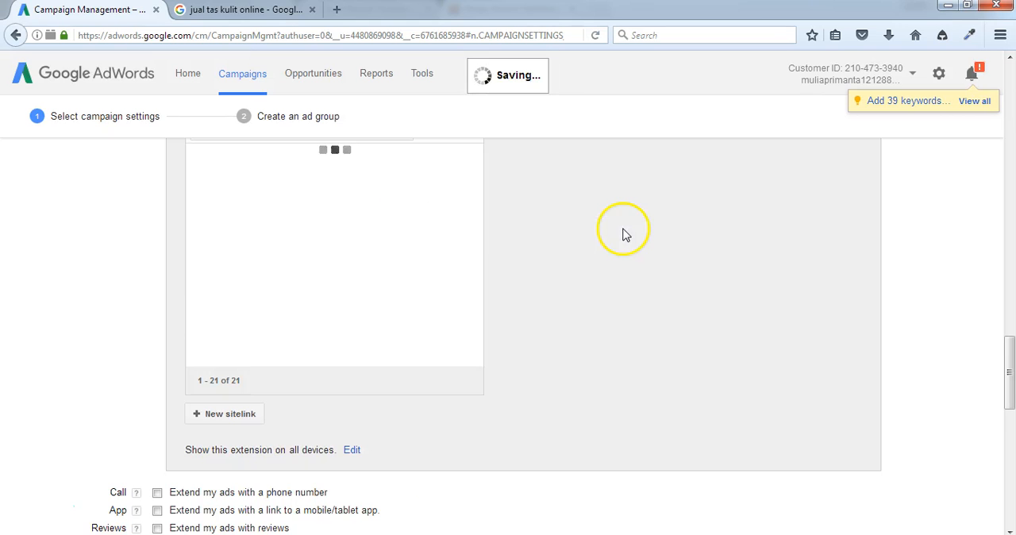
pyautogui.scroll(3, 422, 266)
pyautogui.scroll(-1, 424, 268)
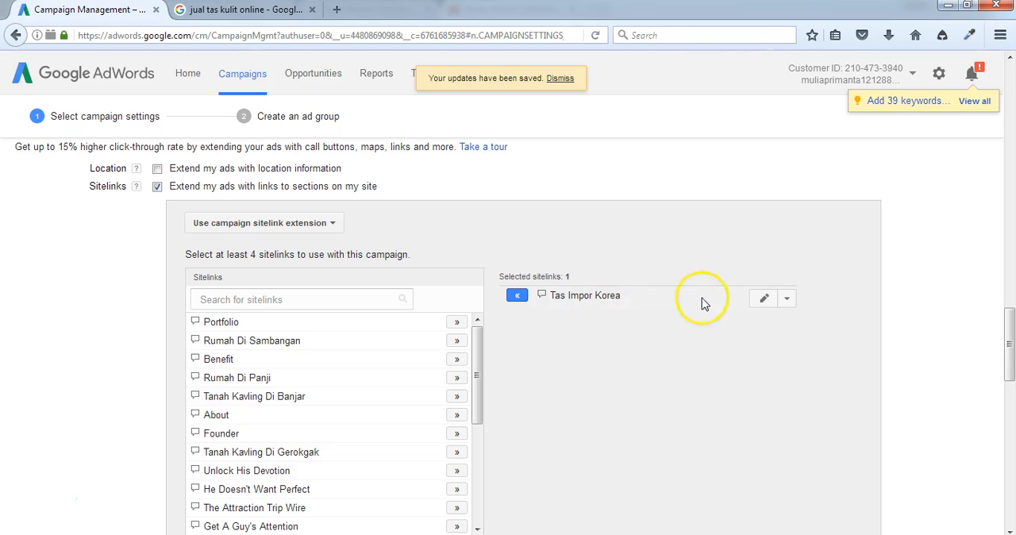
pyautogui.scroll(-3, 313, 344)
pyautogui.scroll(-2, 311, 460)
pyautogui.scroll(-3, 452, 421)
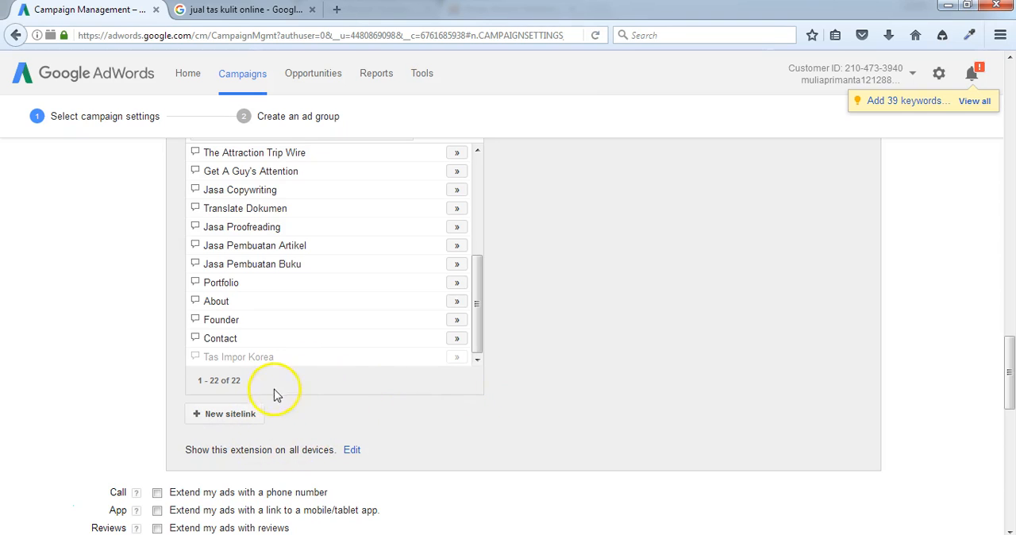
pyautogui.scroll(1, 624, 276)
pyautogui.scroll(3, 624, 278)
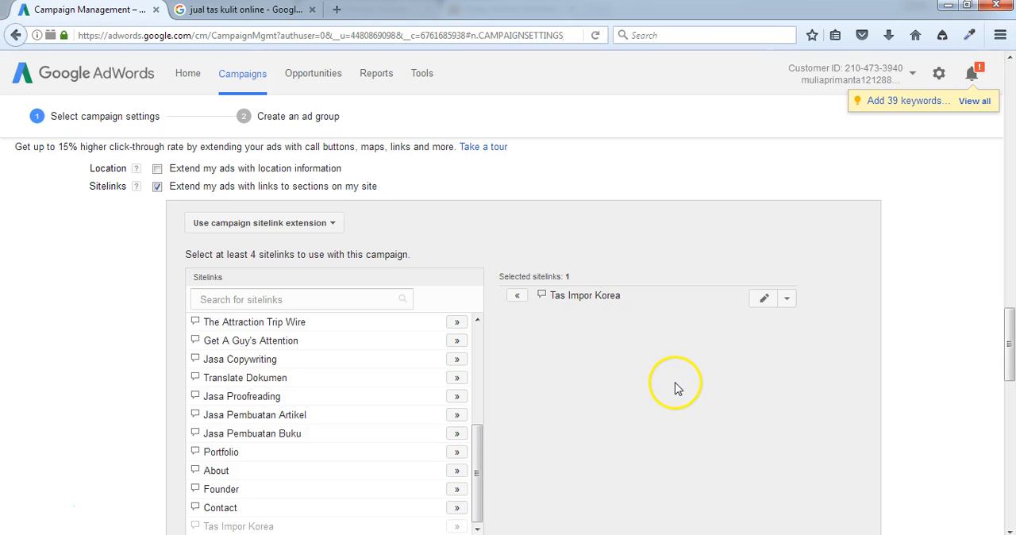
pyautogui.scroll(-2, 676, 388)
pyautogui.scroll(-2, 676, 388)
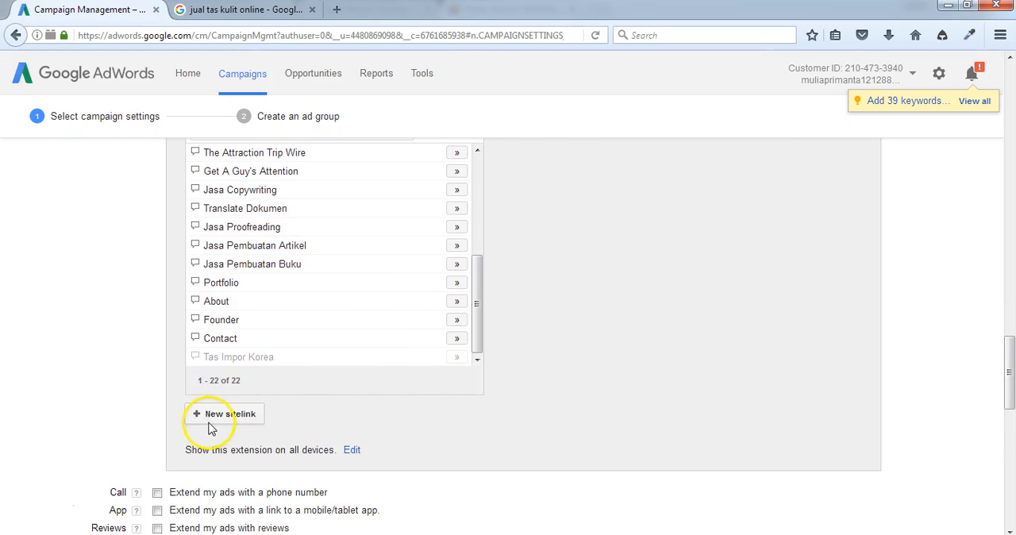
pyautogui.scroll(4, 477, 408)
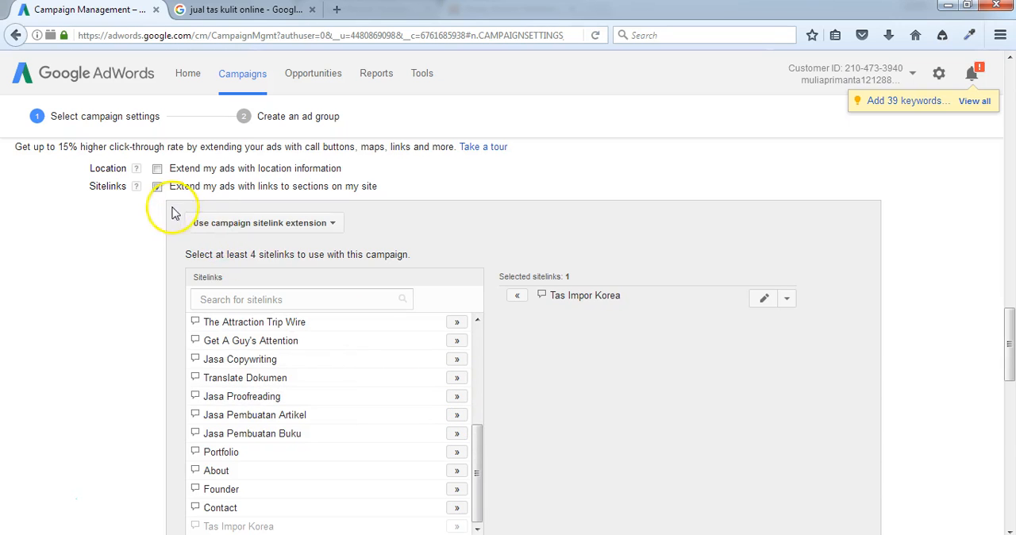
# Step: Turn off the Sitelinks extension for the campaign
pyautogui.click(157, 186)
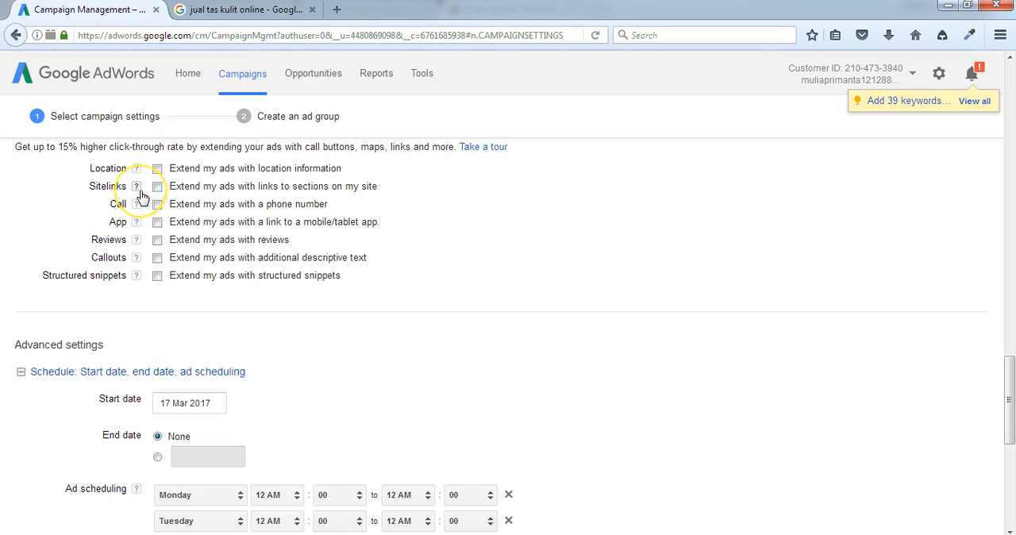
pyautogui.click(137, 187)
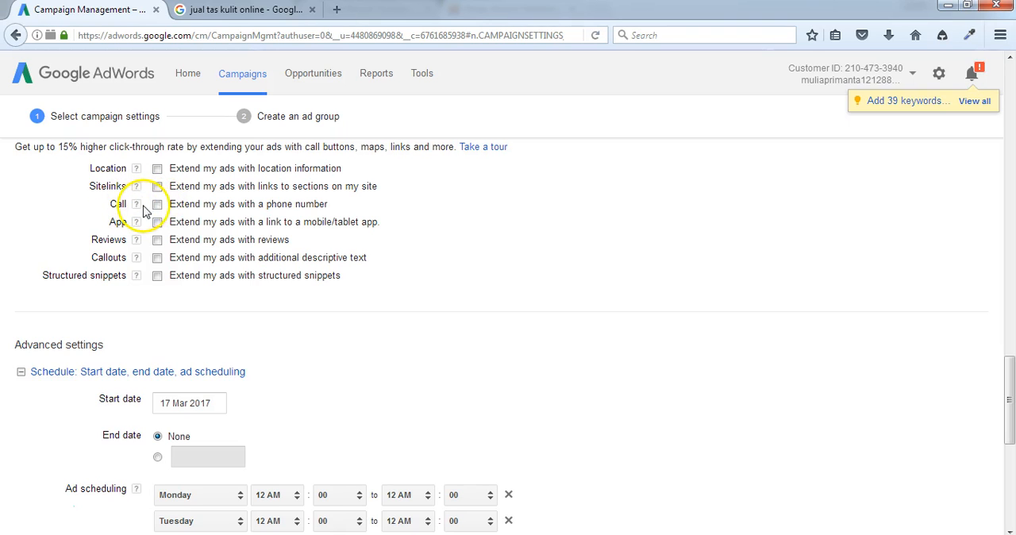
# Step: Enable the Call extension and try out a new phone number entry for Indonesia, filling in the phone number and cancelling it
pyautogui.click(157, 204)
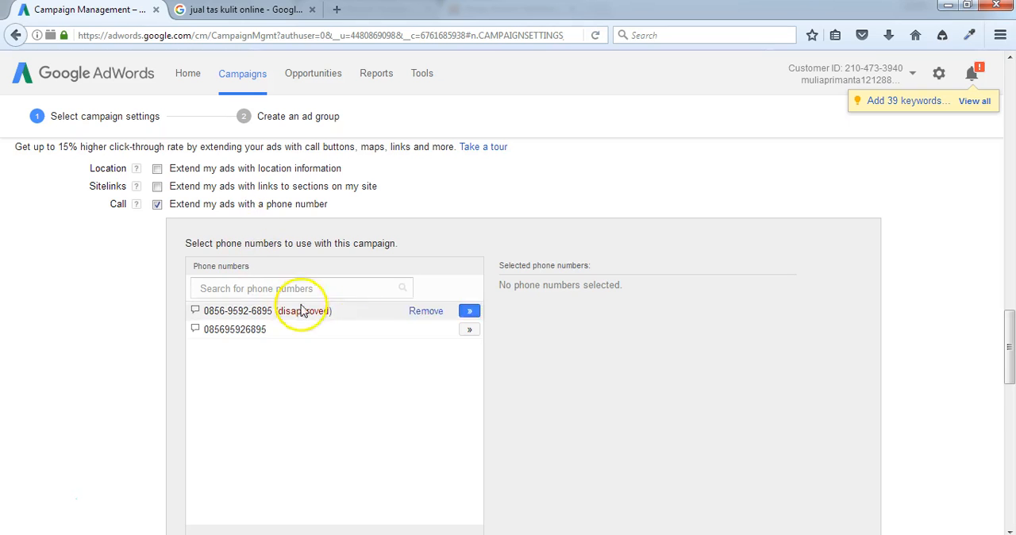
pyautogui.scroll(-3, 394, 365)
pyautogui.click(243, 321)
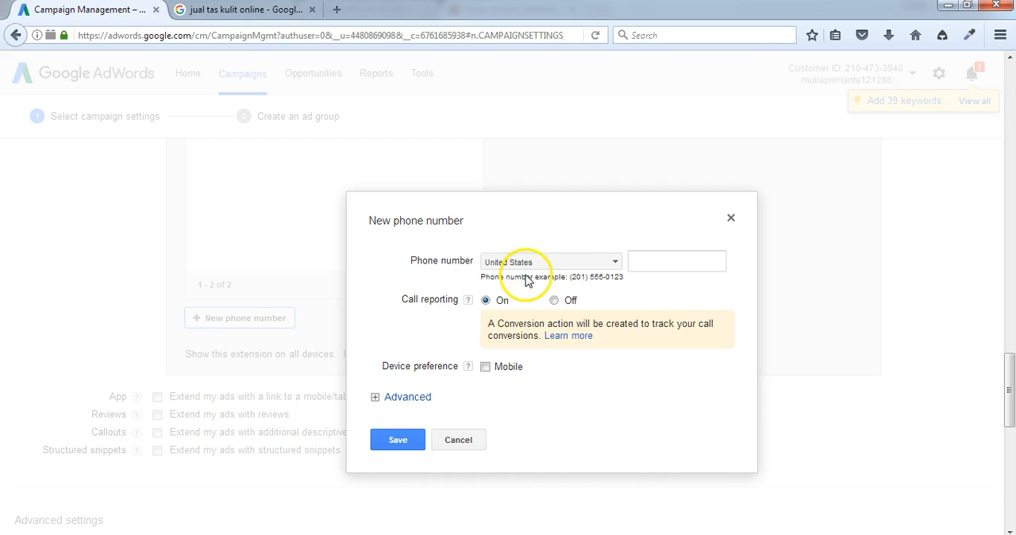
pyautogui.click(567, 265)
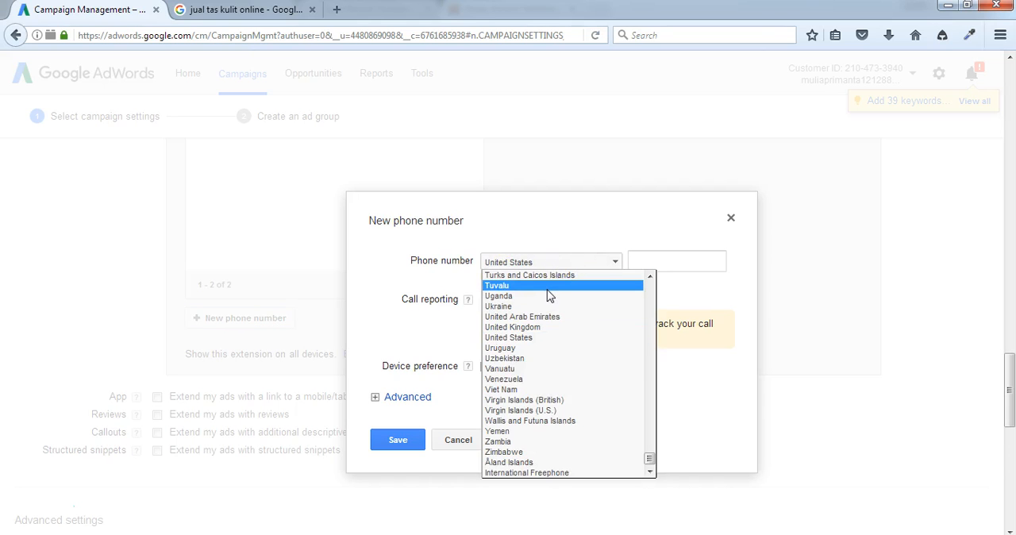
pyautogui.write('indo')
pyautogui.click(538, 285)
pyautogui.click(665, 263)
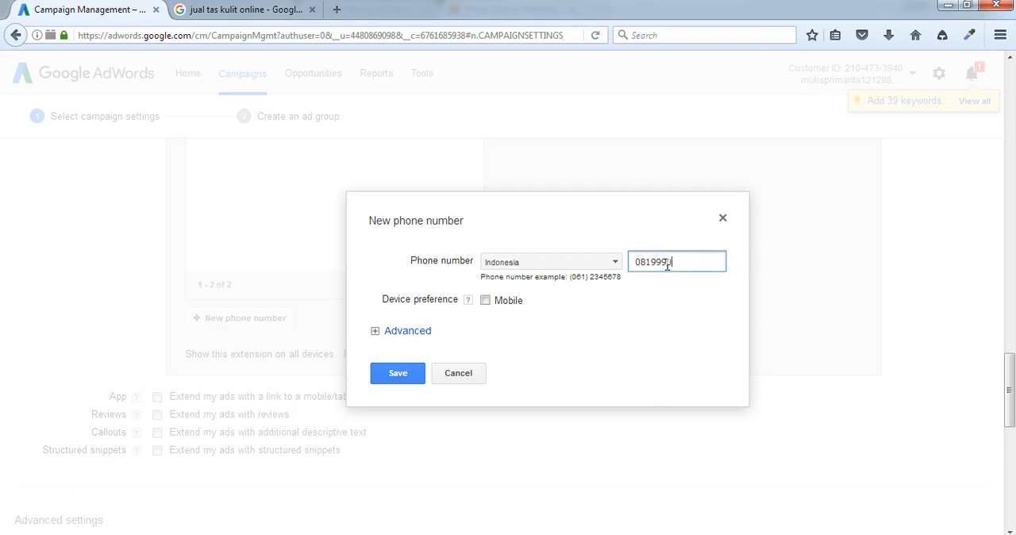
pyautogui.click(694, 265)
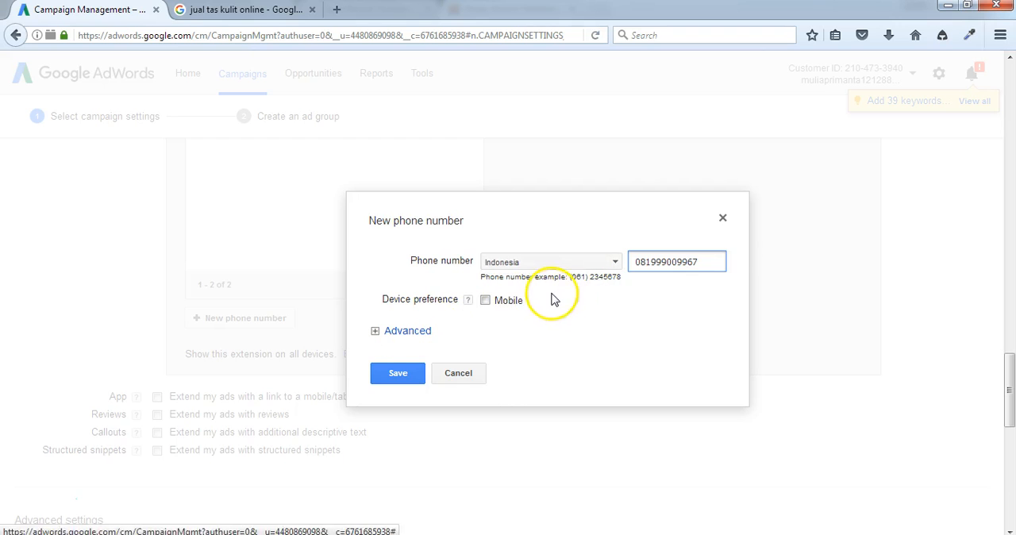
pyautogui.click(479, 374)
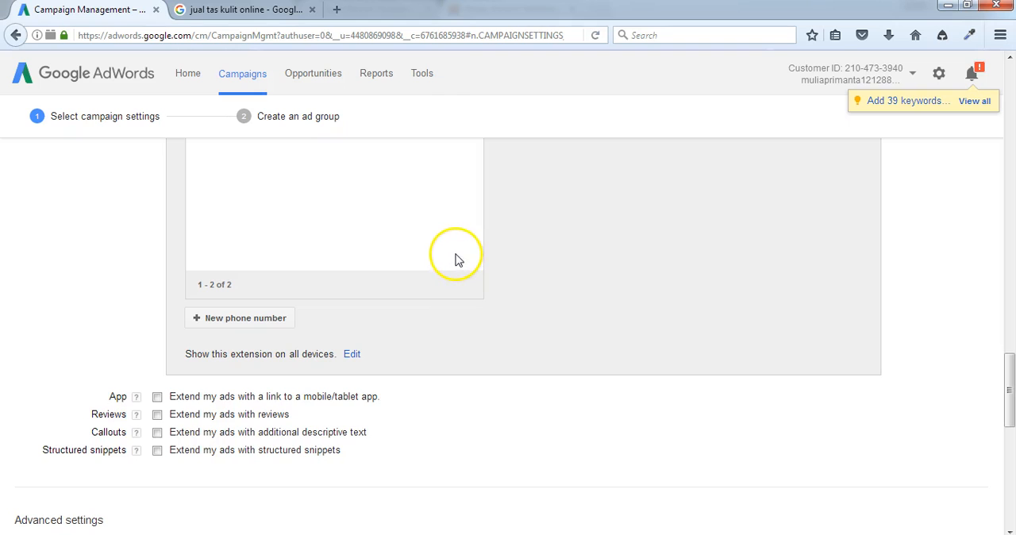
# Step: Review the phone numbers available to the campaign and turn off the Call extension
pyautogui.scroll(5, 455, 259)
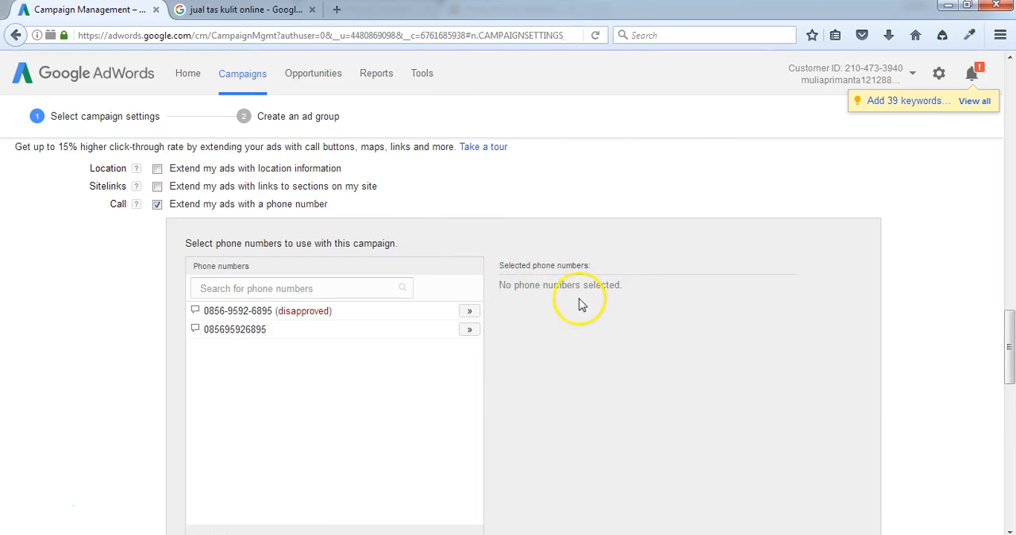
pyautogui.scroll(-2, 592, 307)
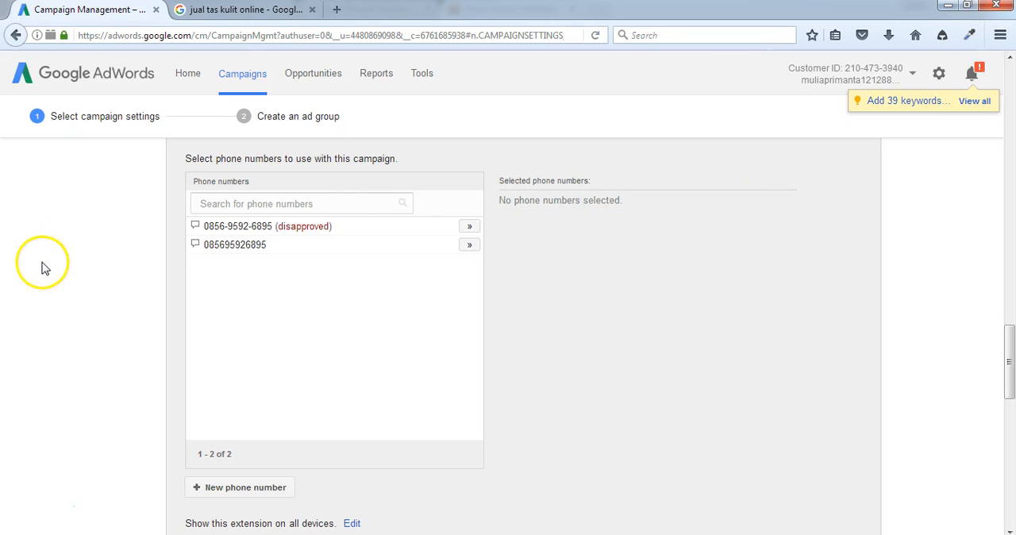
pyautogui.scroll(4, 499, 238)
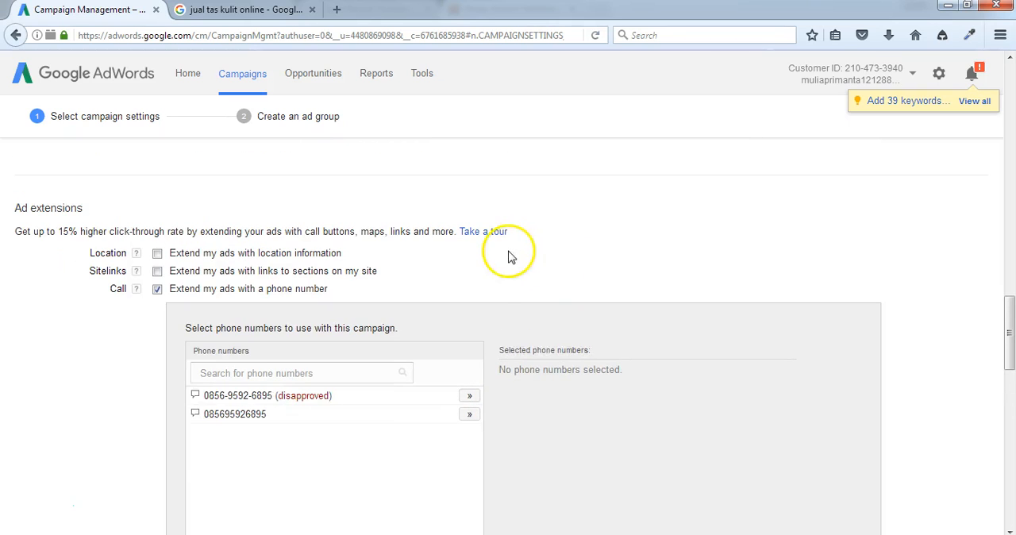
pyautogui.click(157, 289)
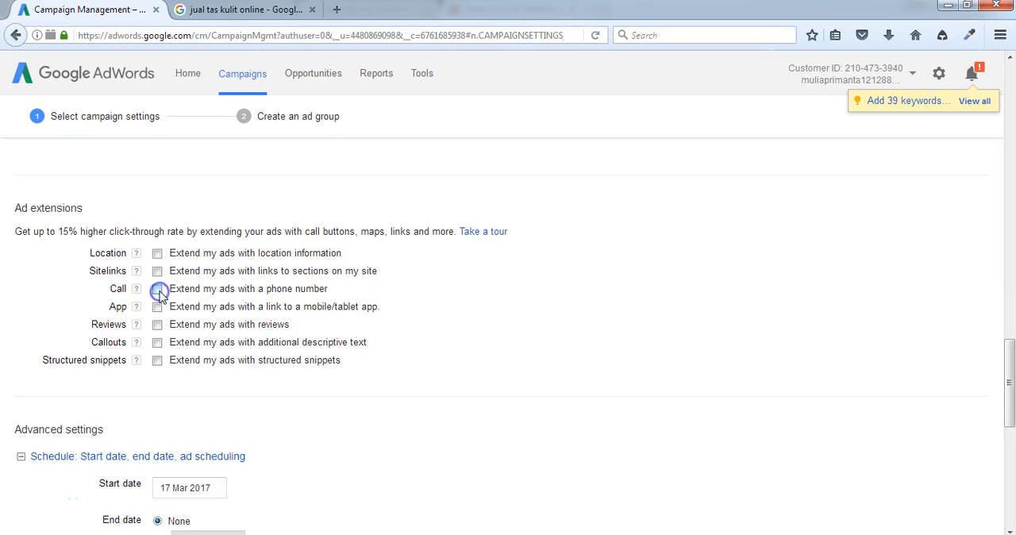
# Step: Enable the Callouts extension to add descriptive text to the campaign's ads
pyautogui.click(157, 342)
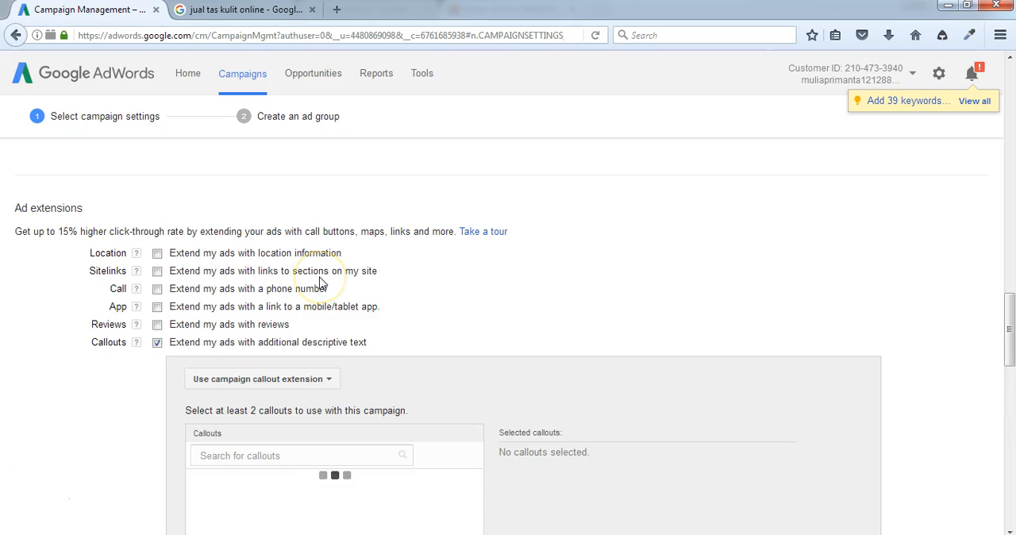
pyautogui.scroll(-2, 321, 283)
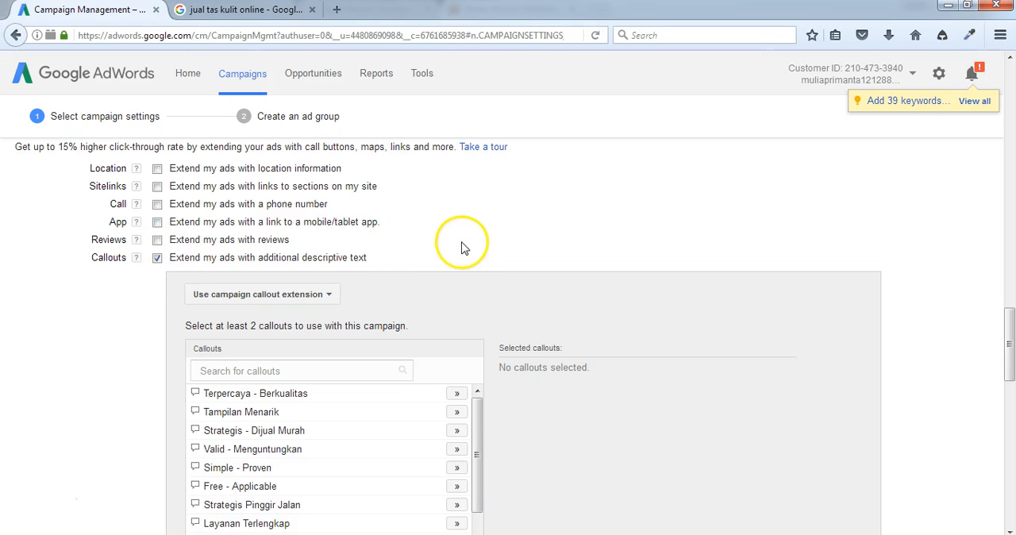
# Step: Try out a new callout with the text "Murah Dan Terpercaya" and cancel it without saving
pyautogui.scroll(-4, 495, 431)
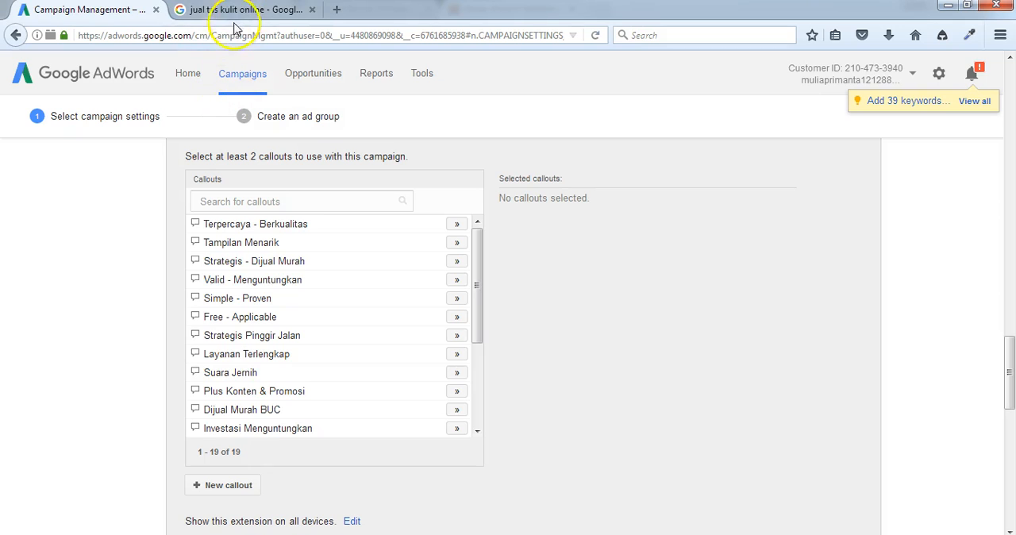
pyautogui.click(236, 492)
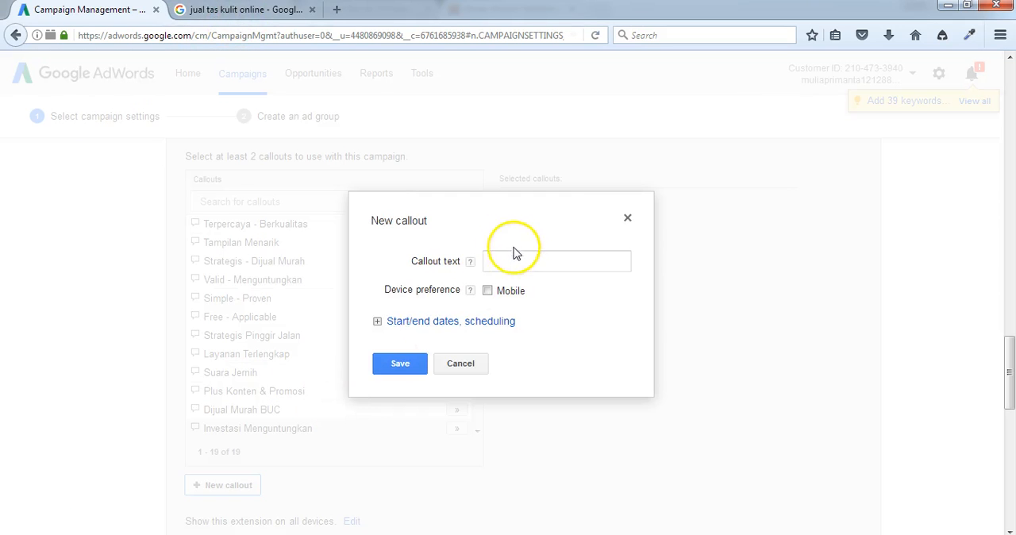
pyautogui.click(517, 262)
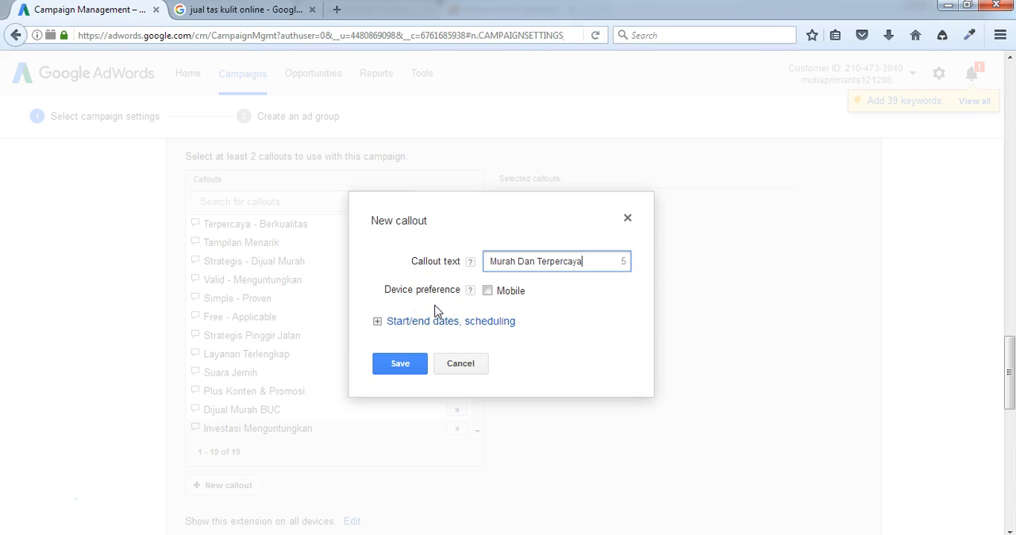
pyautogui.click(463, 365)
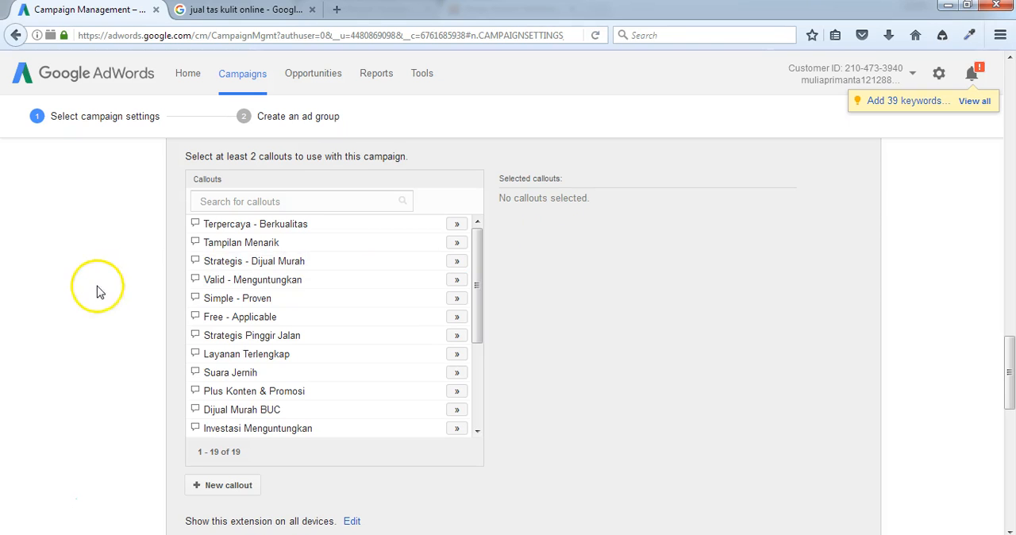
# Step: Turn off the Callouts extension for the campaign
pyautogui.scroll(4, 88, 292)
pyautogui.click(157, 258)
pyautogui.scroll(2, 357, 250)
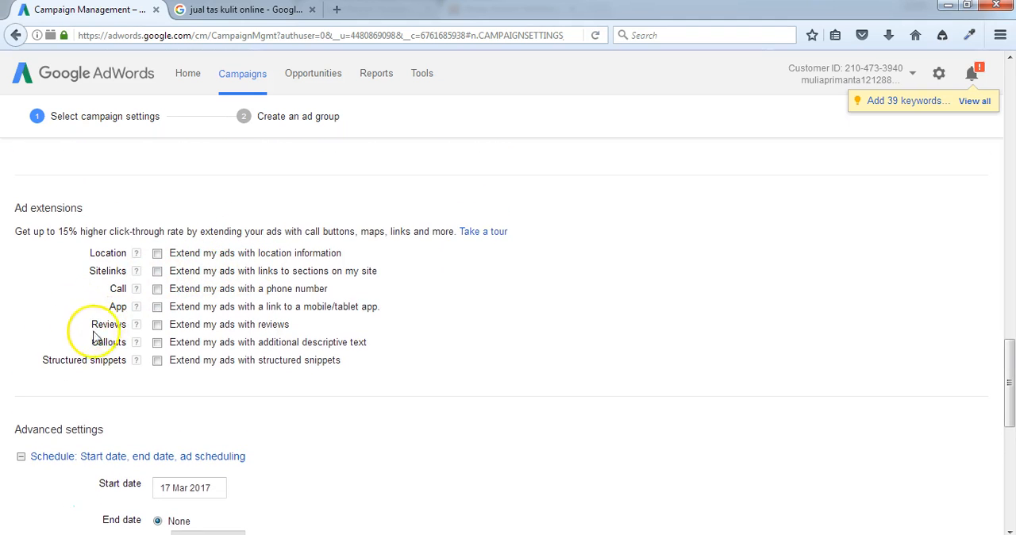
# Step: Set the campaign's Monday ad schedule to run from 10 AM to 6 PM
pyautogui.scroll(-2, 119, 341)
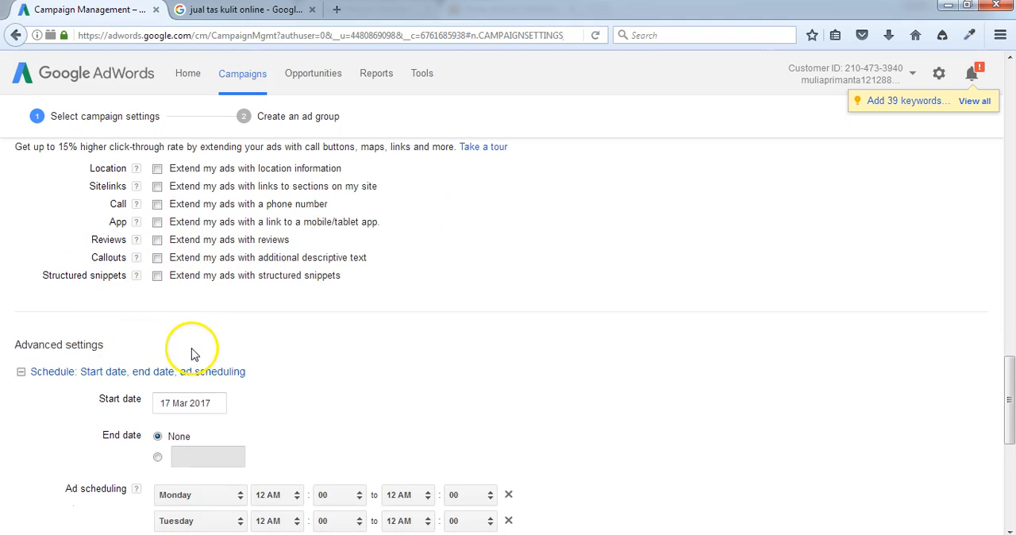
pyautogui.scroll(-2, 195, 367)
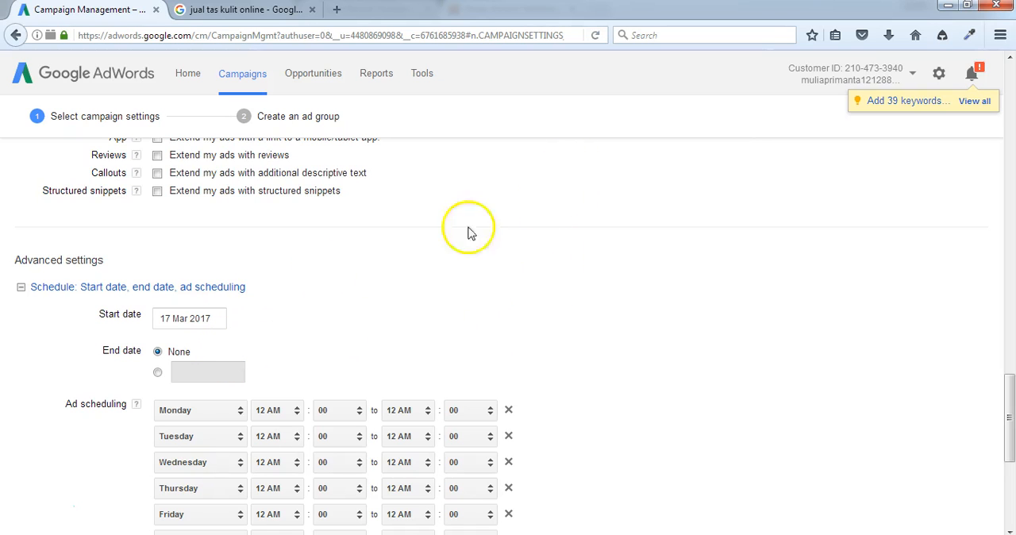
pyautogui.scroll(-2, 71, 322)
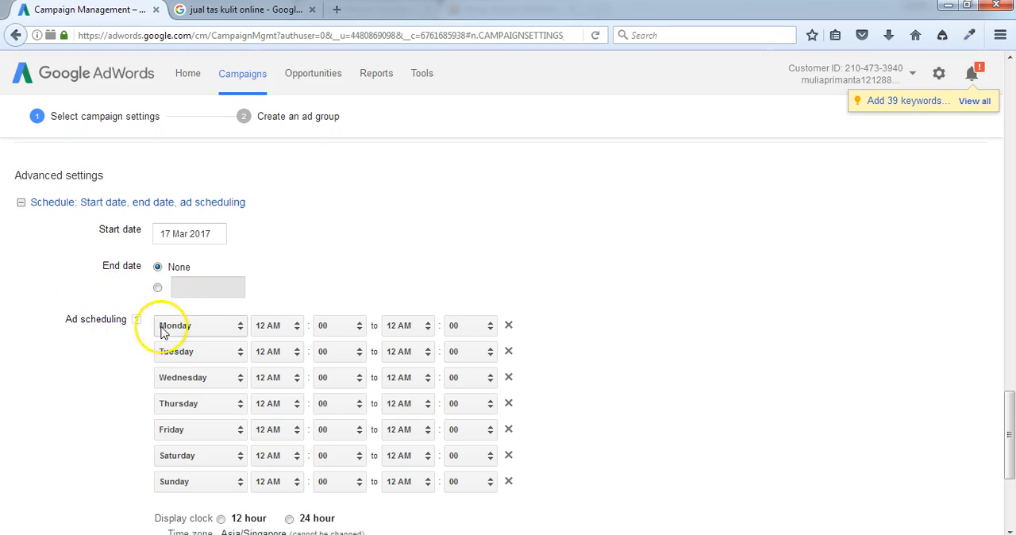
pyautogui.scroll(-2, 143, 334)
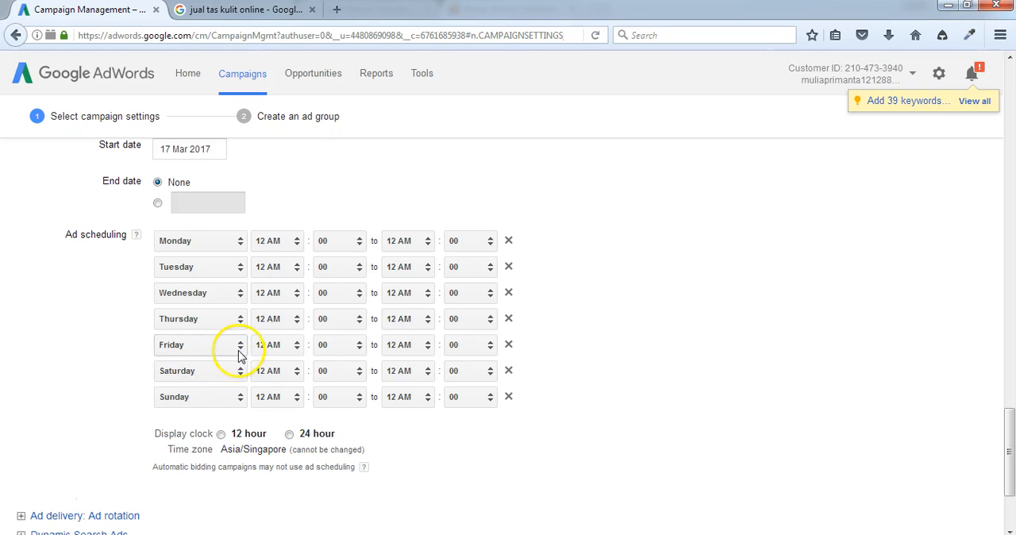
pyautogui.click(287, 242)
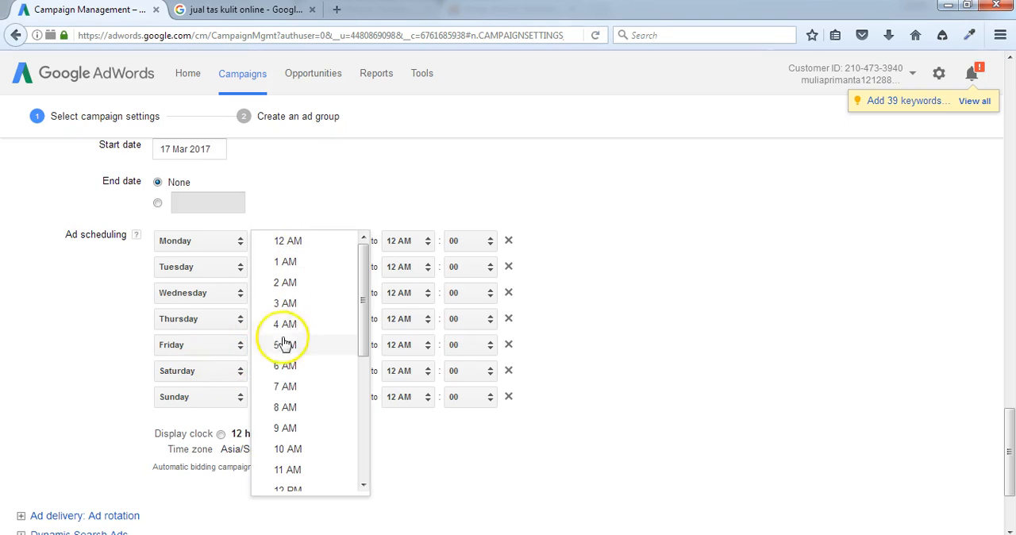
pyautogui.click(288, 449)
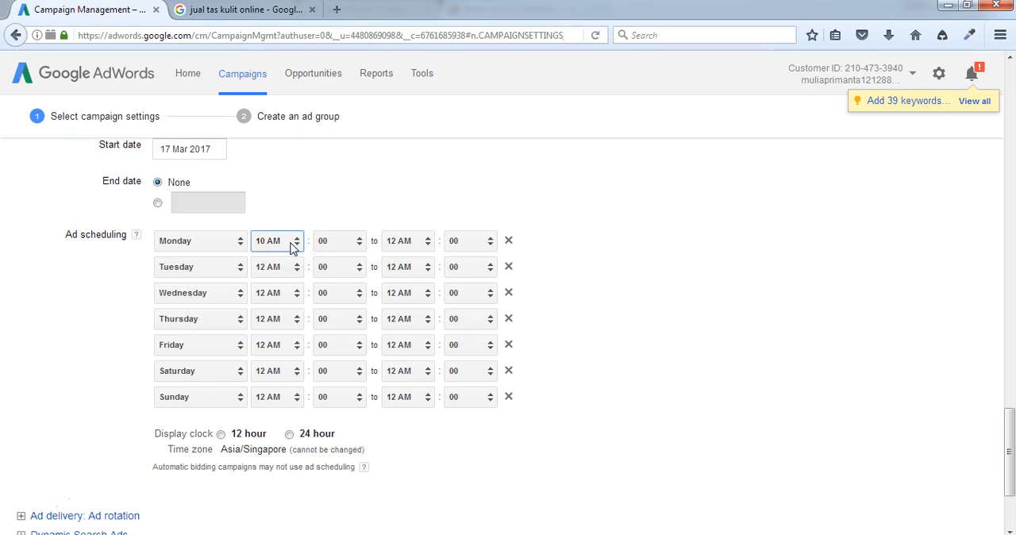
pyautogui.click(404, 241)
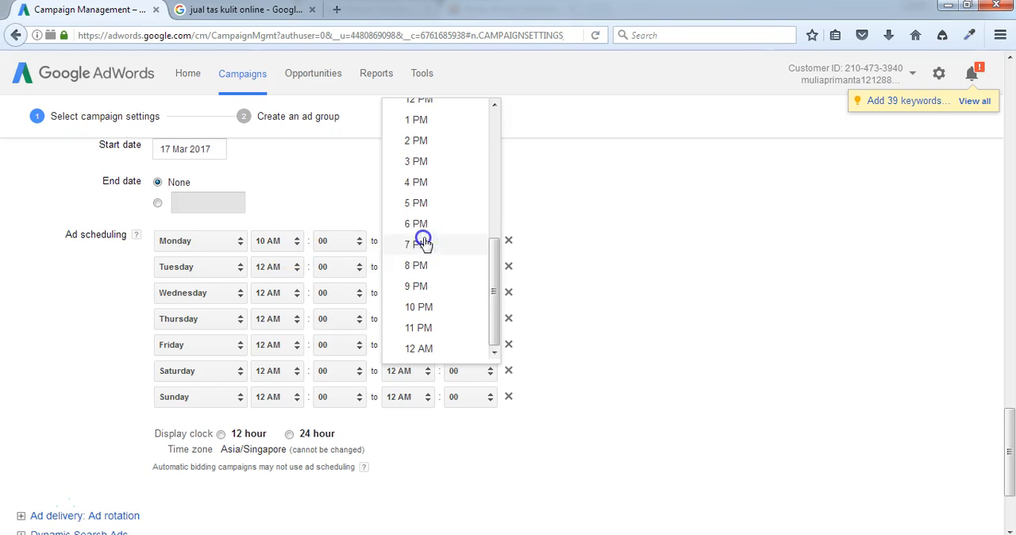
pyautogui.click(415, 226)
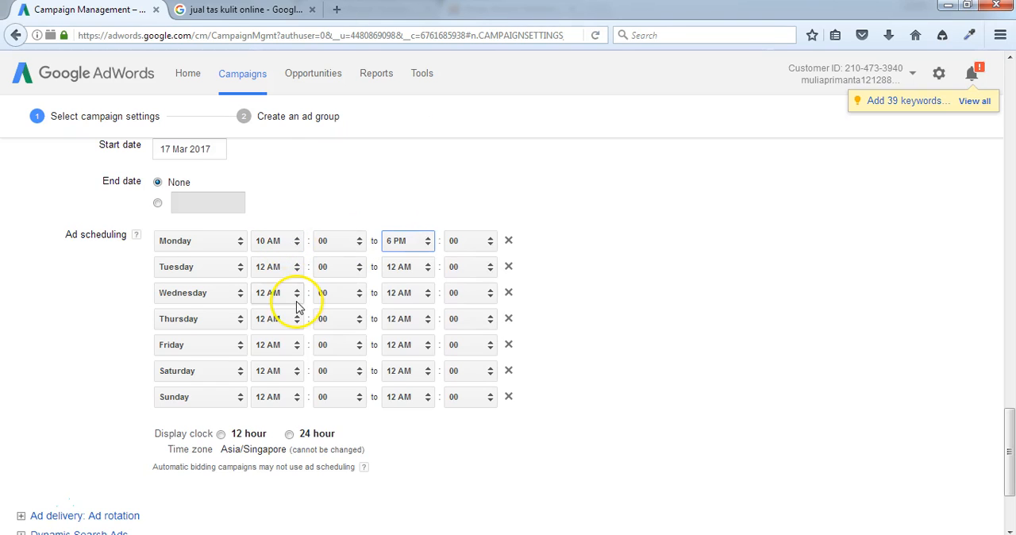
# Step: Set the ad schedule for Tuesday and Wednesday to run from 10 AM to 6 PM
pyautogui.click(275, 273)
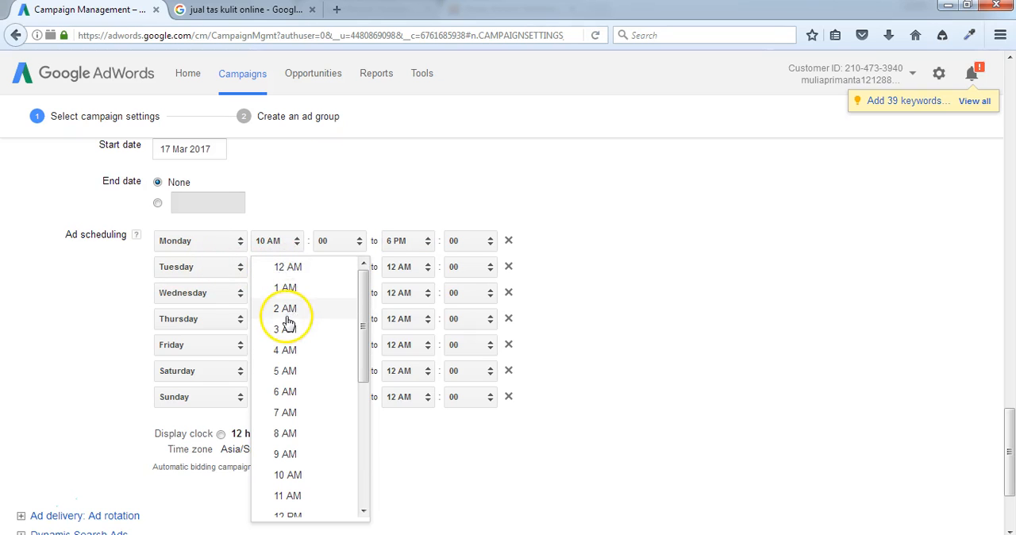
pyautogui.click(289, 475)
pyautogui.click(414, 272)
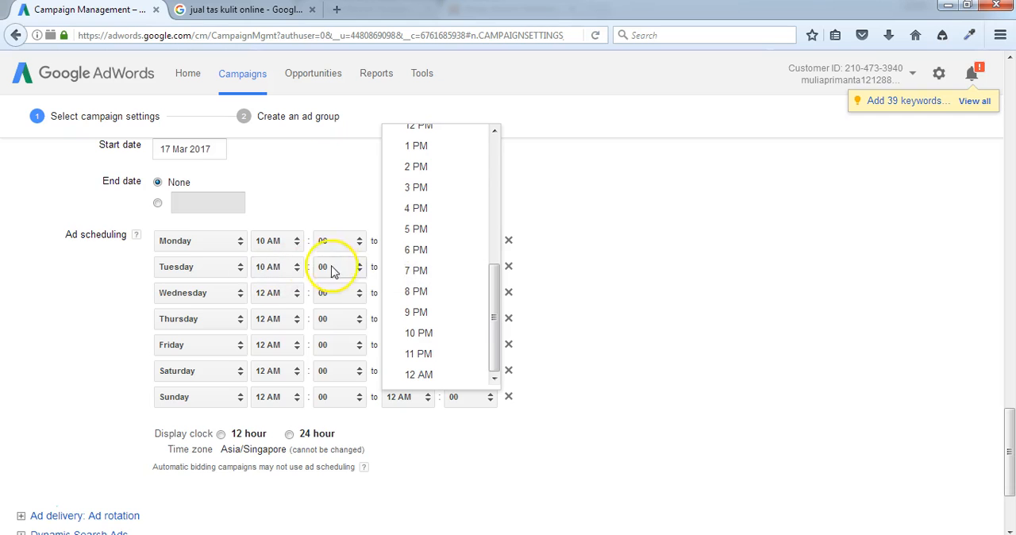
pyautogui.click(415, 250)
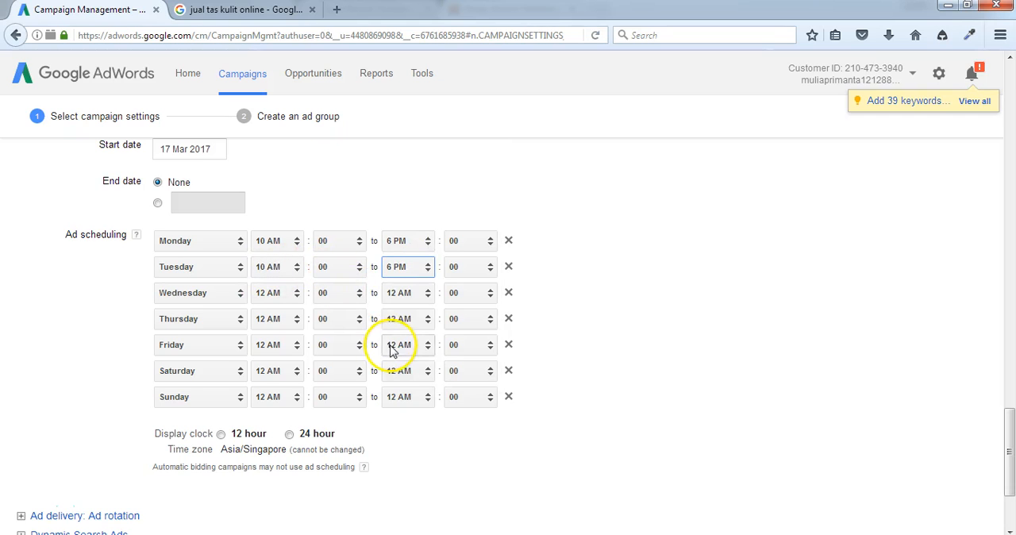
pyautogui.click(281, 294)
pyautogui.click(290, 489)
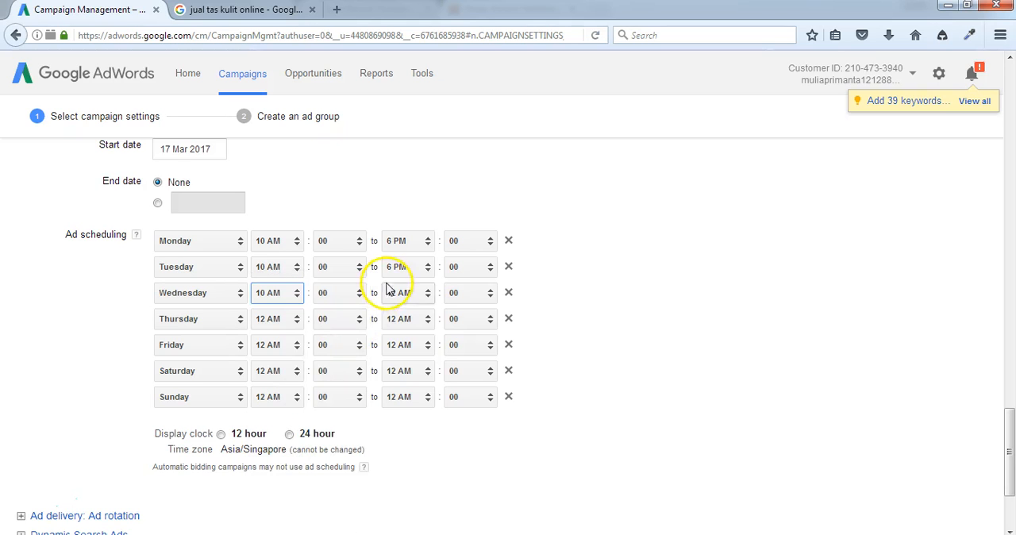
pyautogui.click(403, 292)
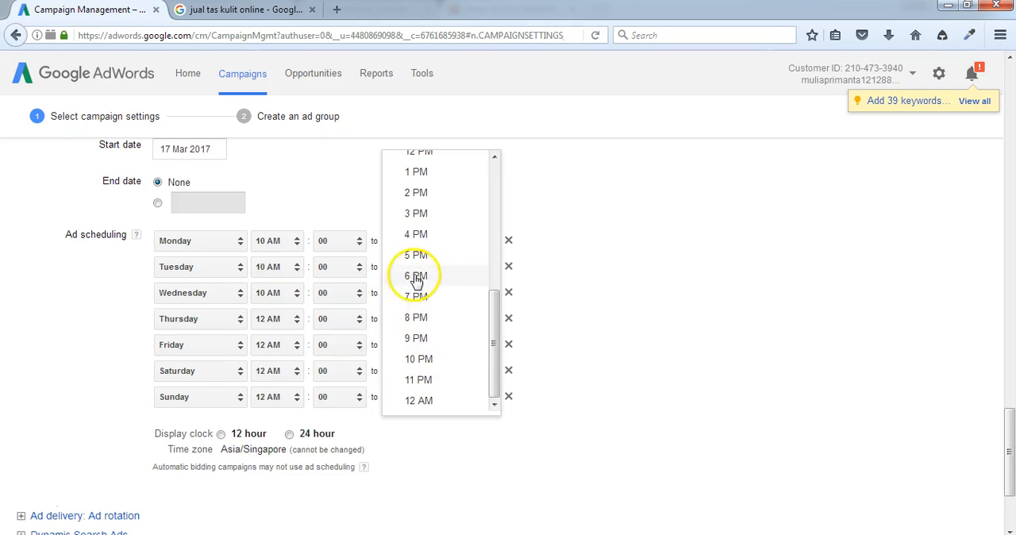
pyautogui.click(413, 276)
# Step: Set the ad schedule for Thursday and Friday to run from 10 AM to 6 PM
pyautogui.click(269, 321)
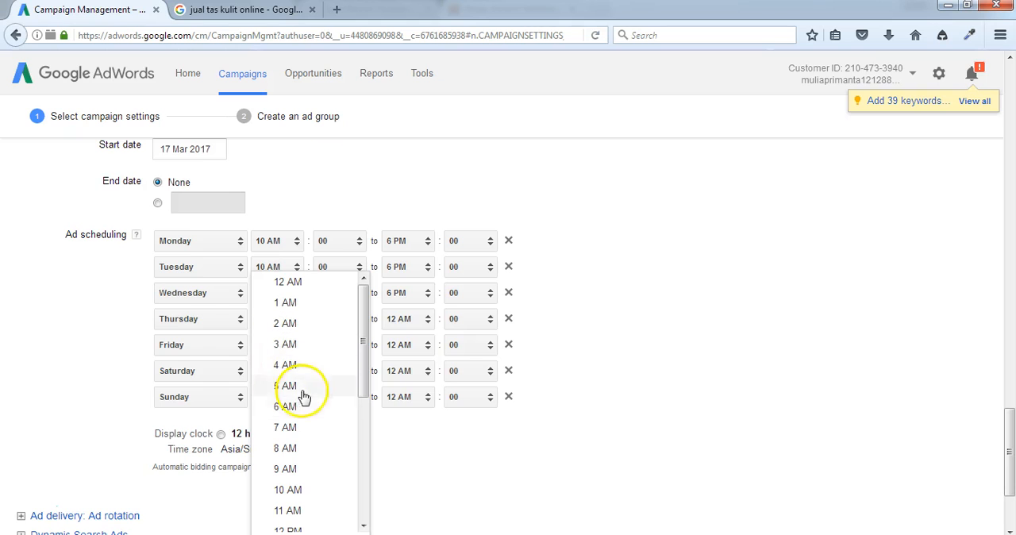
pyautogui.click(295, 484)
pyautogui.click(406, 319)
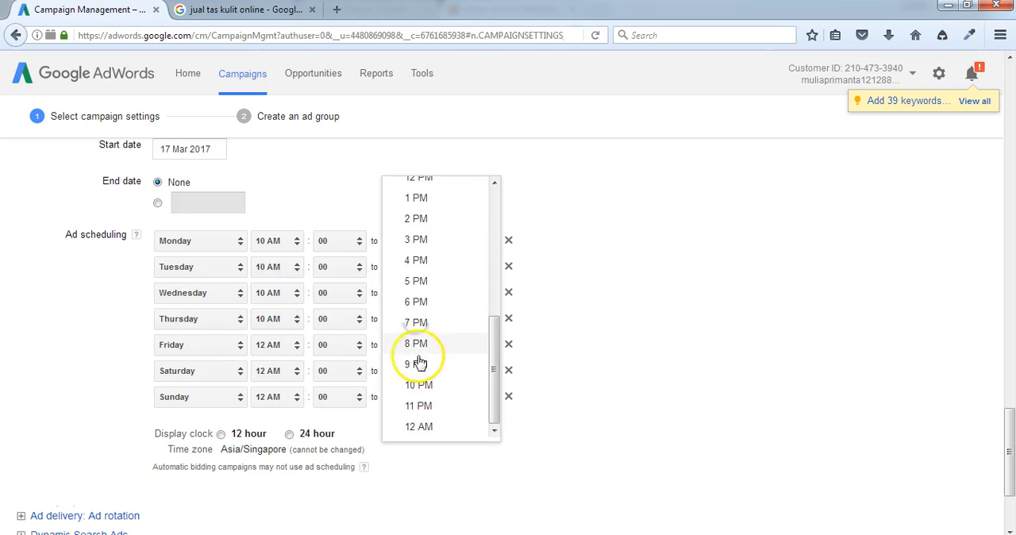
pyautogui.click(418, 303)
pyautogui.click(295, 349)
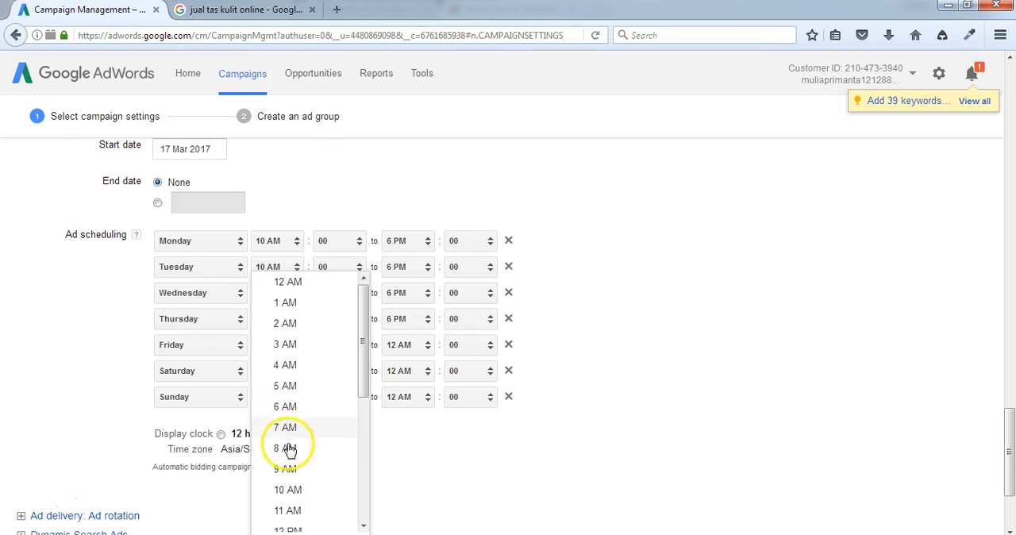
pyautogui.click(287, 491)
pyautogui.click(413, 345)
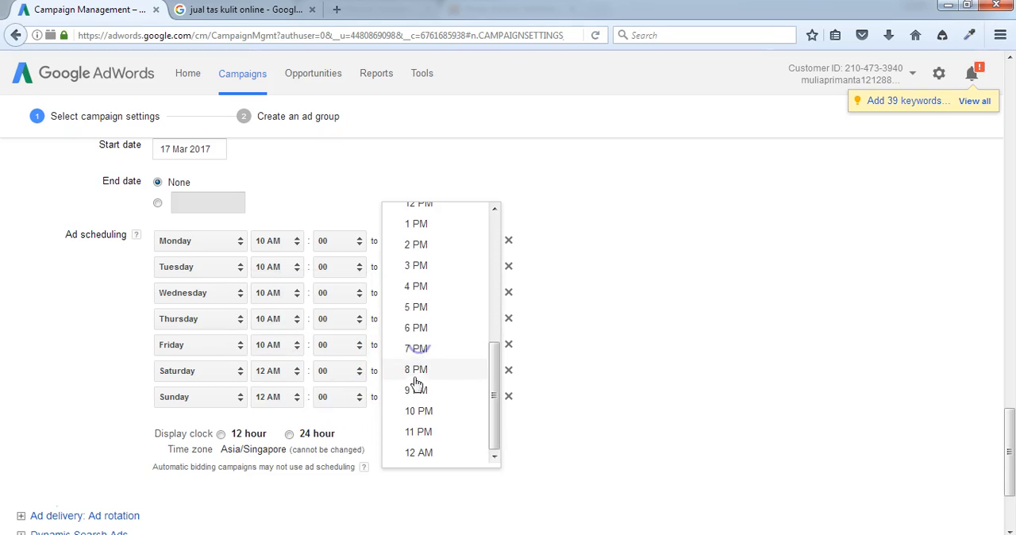
pyautogui.click(416, 327)
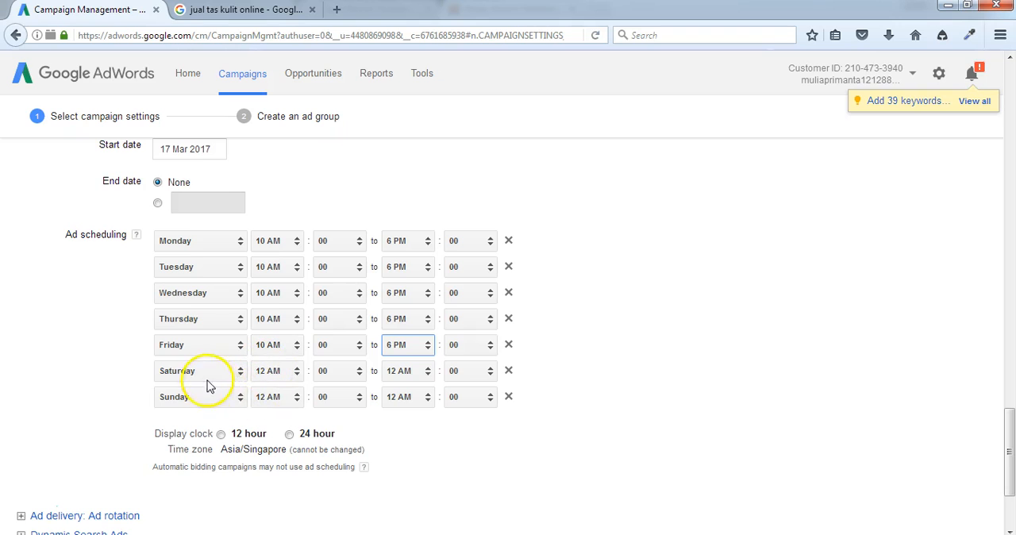
# Step: Set the weekend ad schedule, Saturday and Sunday, to run from 10 AM to 11 PM
pyautogui.click(284, 378)
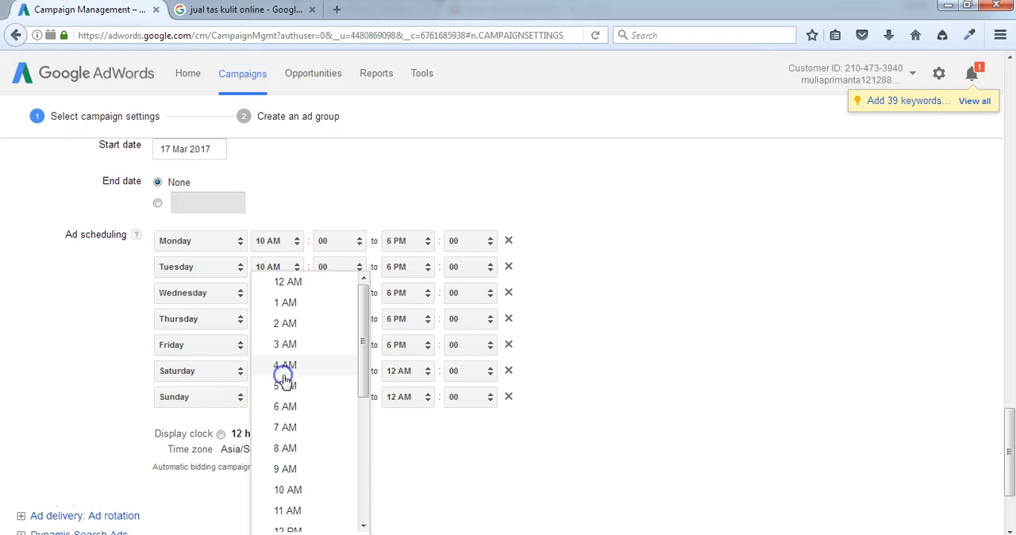
pyautogui.click(287, 491)
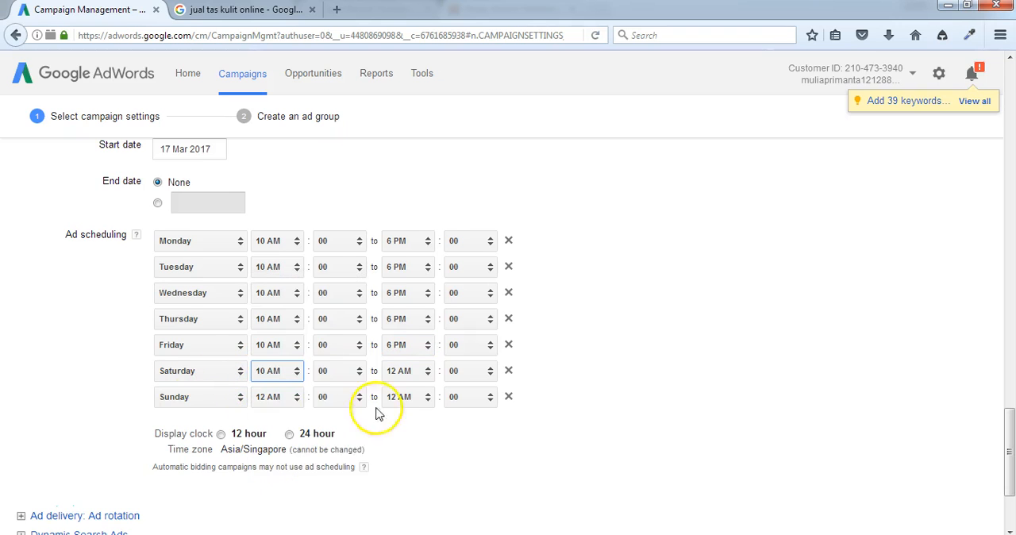
pyautogui.click(402, 379)
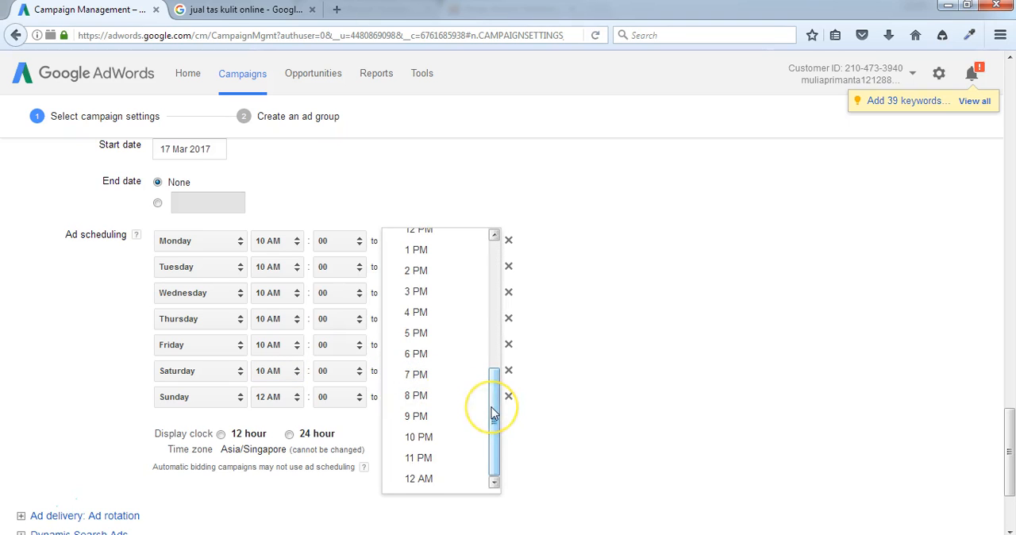
pyautogui.click(428, 457)
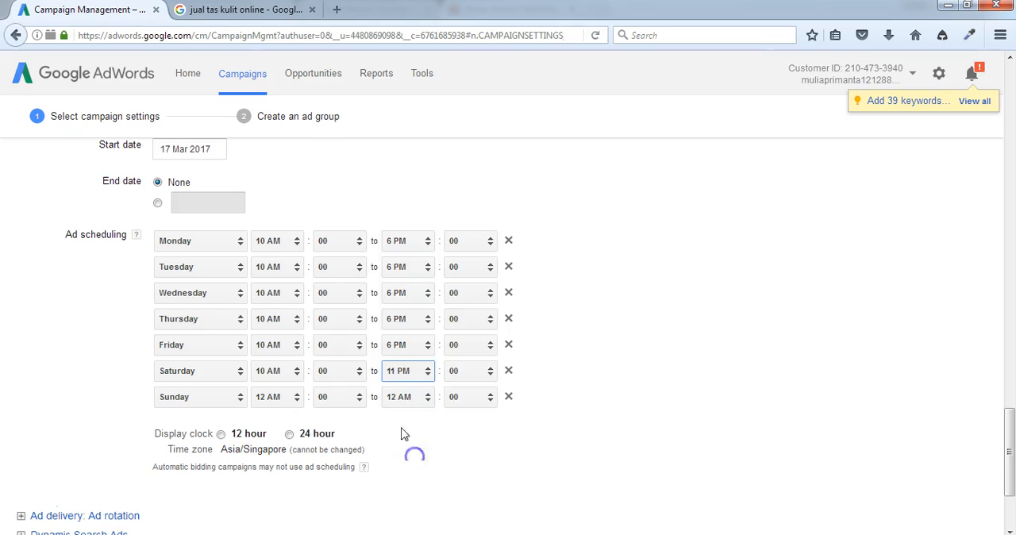
pyautogui.click(272, 397)
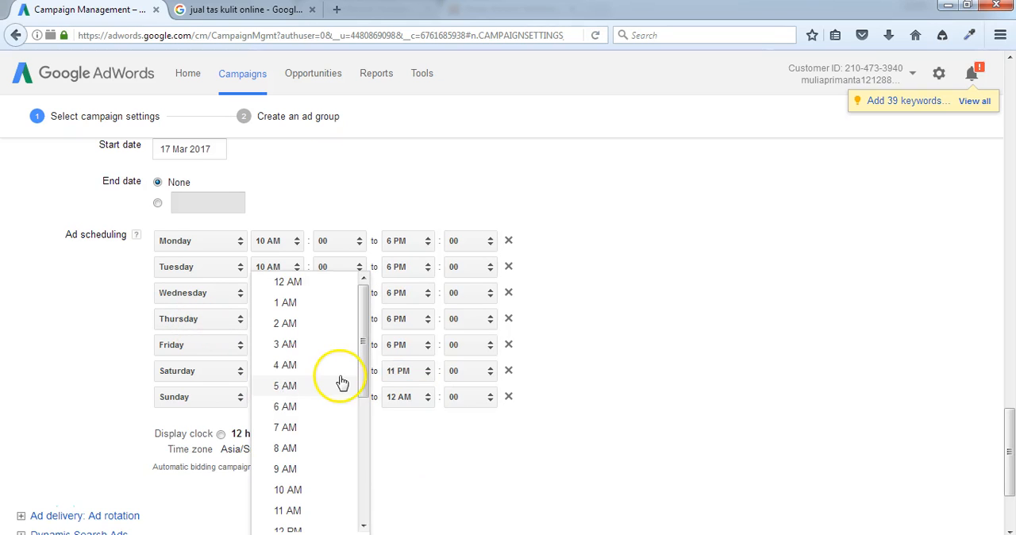
pyautogui.click(302, 492)
pyautogui.click(401, 396)
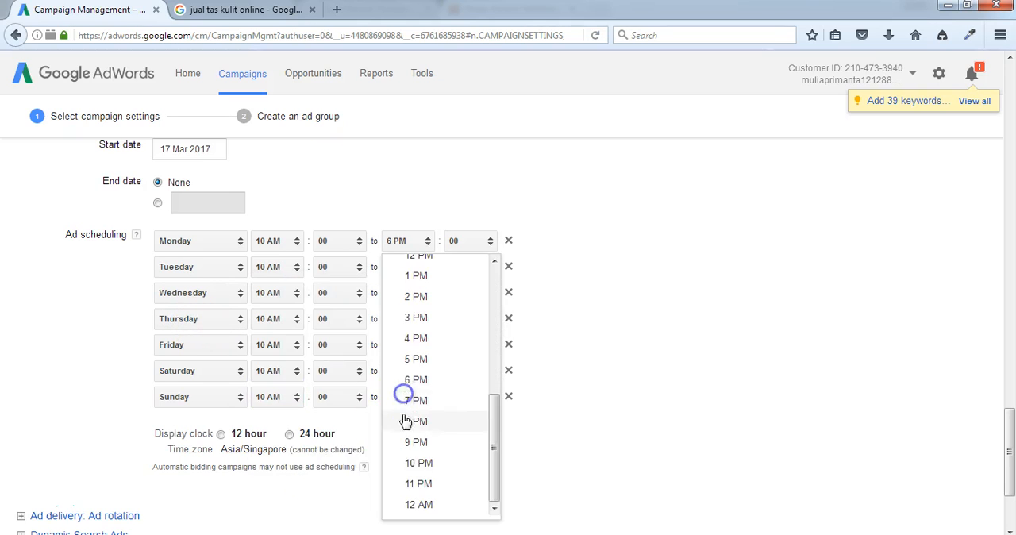
pyautogui.click(404, 483)
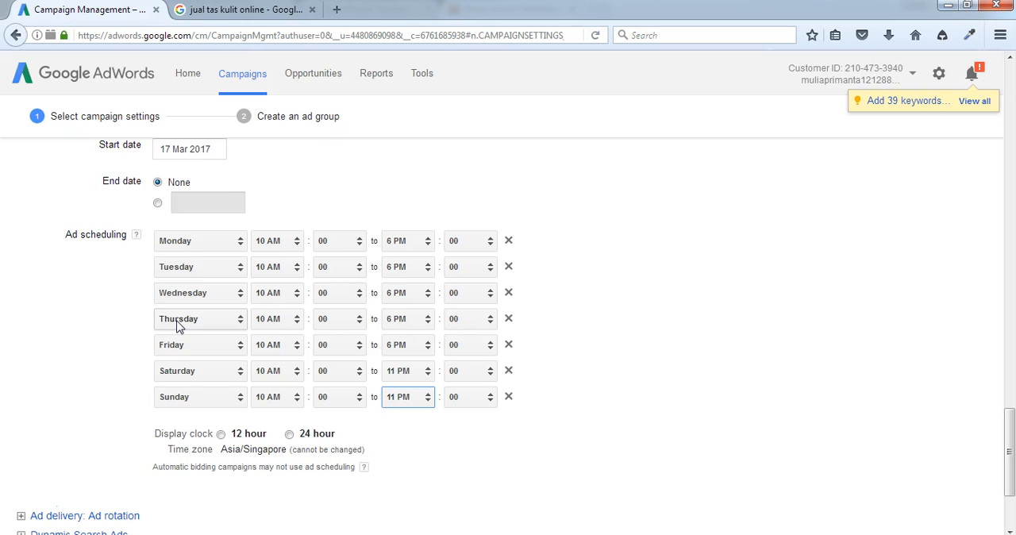
# Step: Review the remaining advanced settings, save the campaign settings and continue to creating an ad group
pyautogui.scroll(-2, 193, 369)
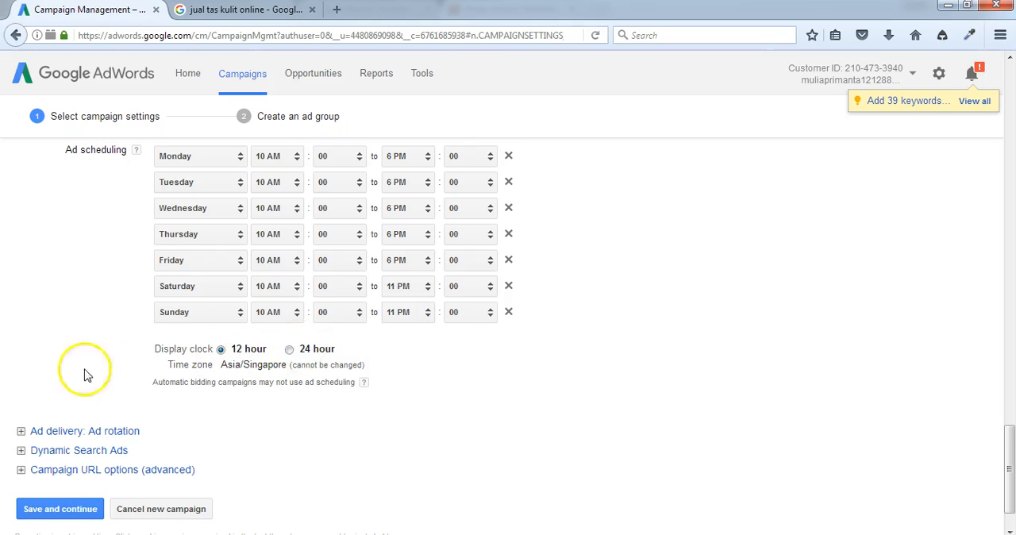
pyautogui.scroll(-1, 50, 368)
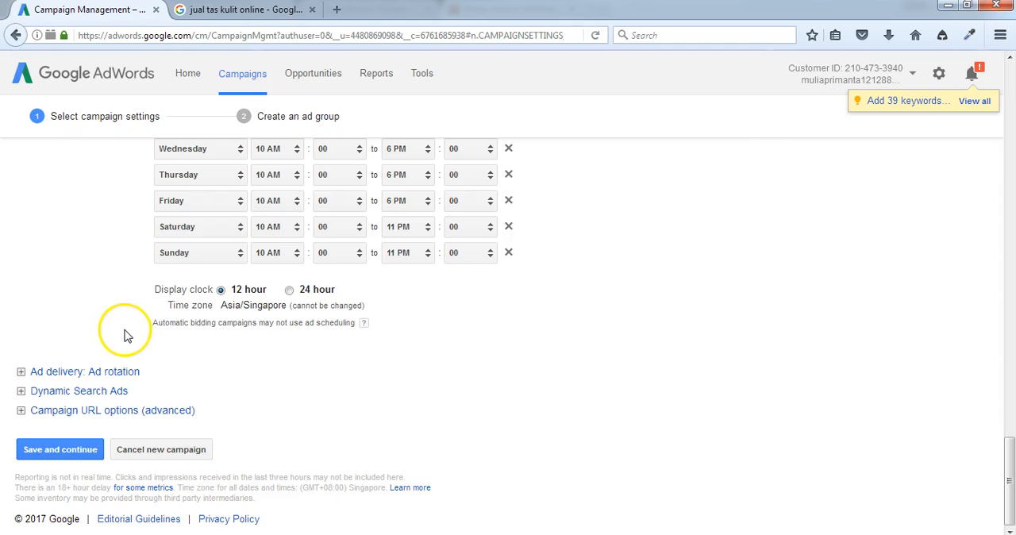
pyautogui.scroll(3, 39, 268)
pyautogui.scroll(-3, 39, 268)
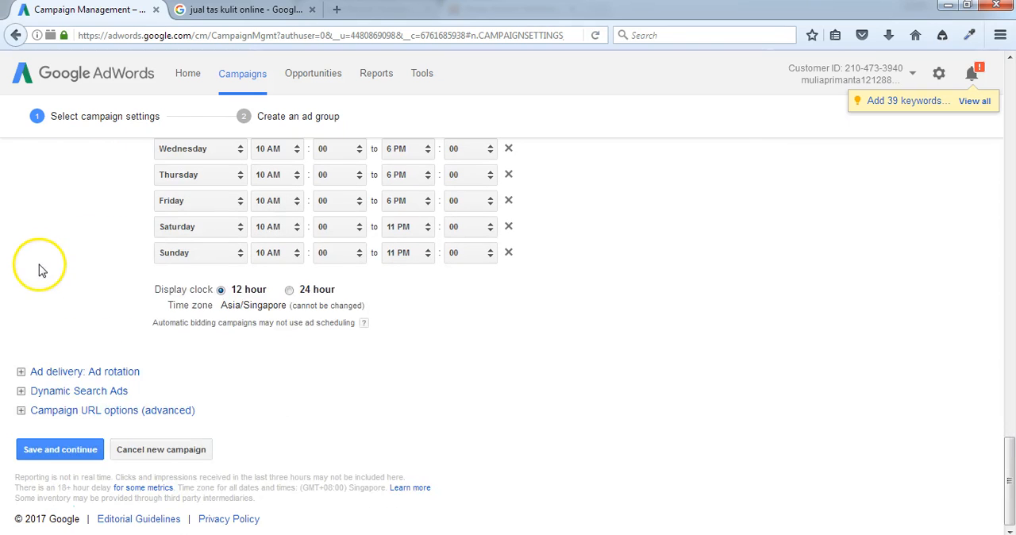
pyautogui.click(76, 451)
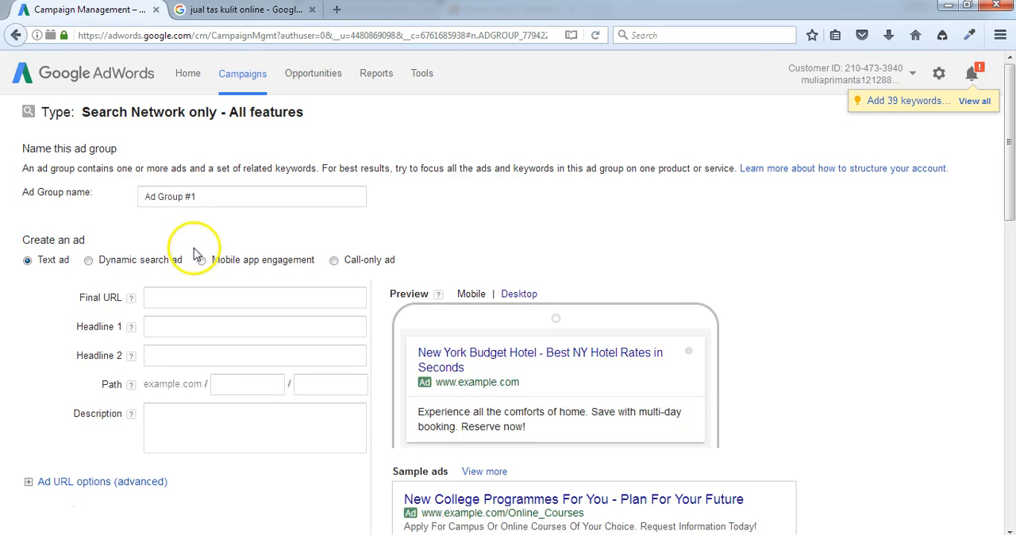
# Step: Examine the new ad group form: its name, the text ad fields and the keywords section
pyautogui.click(164, 297)
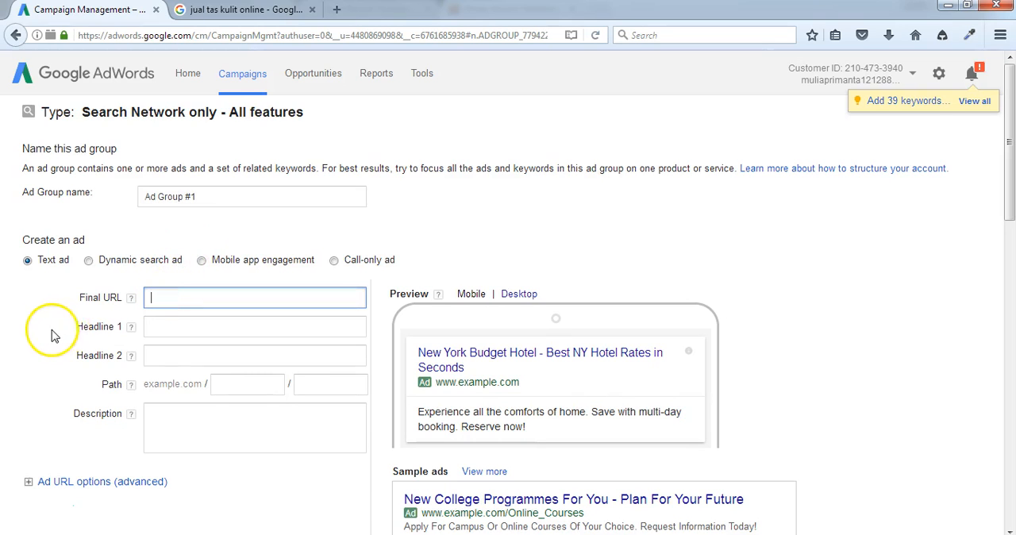
pyautogui.scroll(-2, 80, 325)
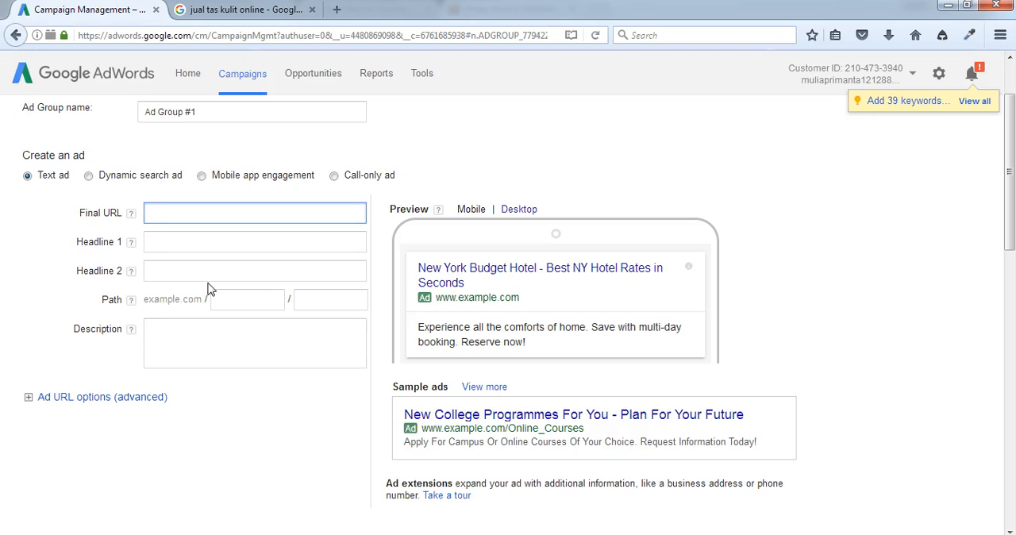
pyautogui.click(56, 112)
pyautogui.click(146, 110)
pyautogui.moveTo(197, 111); pyautogui.dragTo(125, 111)
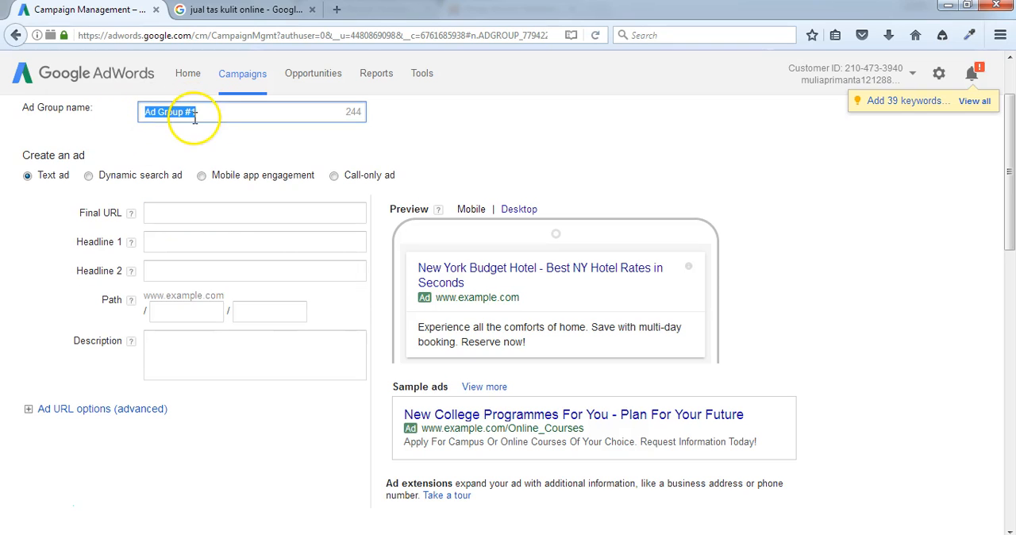
pyautogui.scroll(-6, 86, 358)
pyautogui.click(75, 302)
pyautogui.scroll(5, 136, 277)
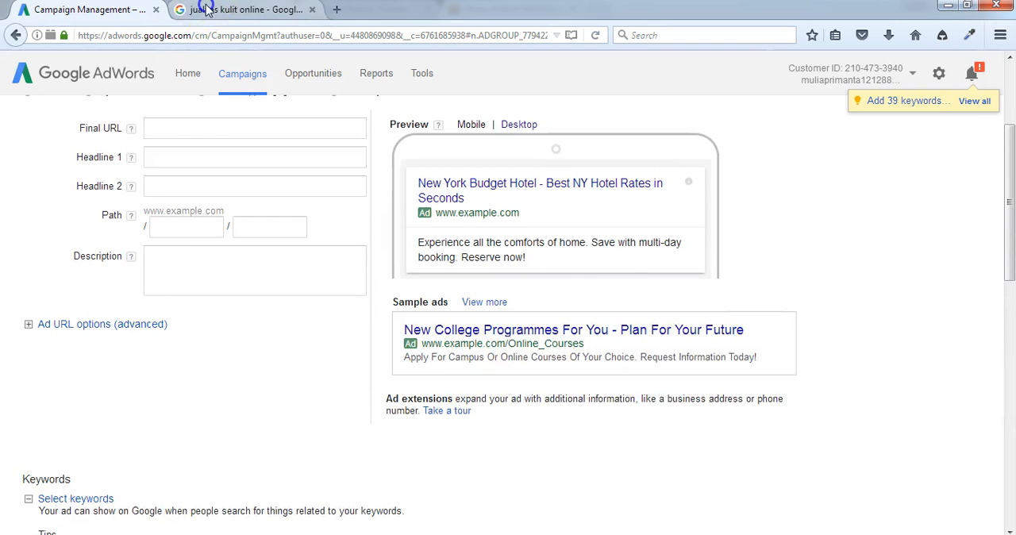
pyautogui.click(204, 8)
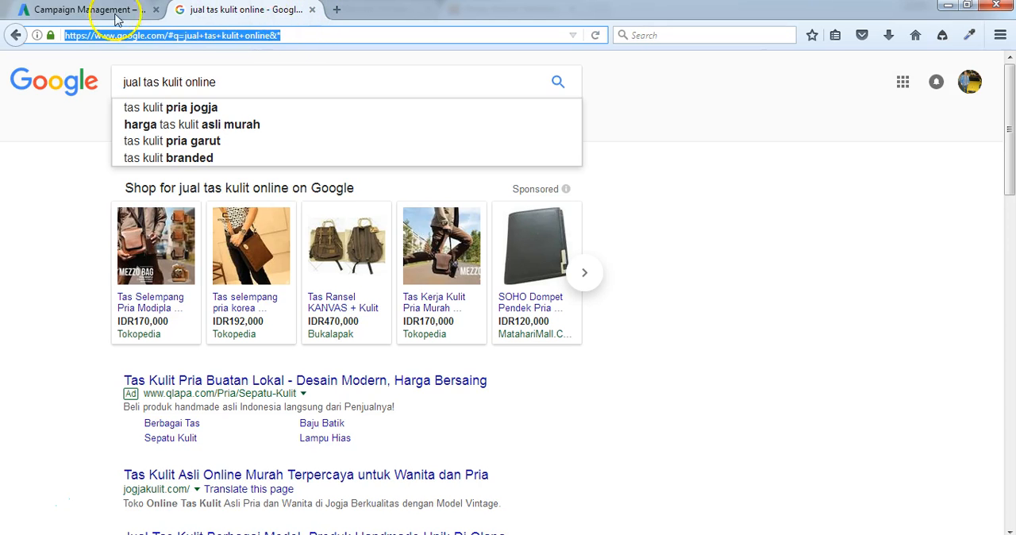
pyautogui.click(79, 10)
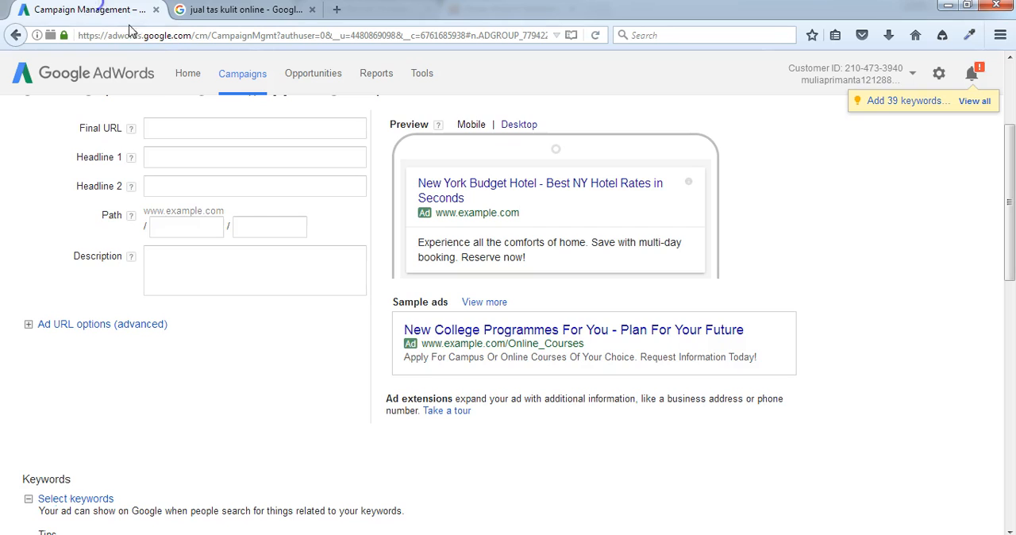
pyautogui.click(426, 77)
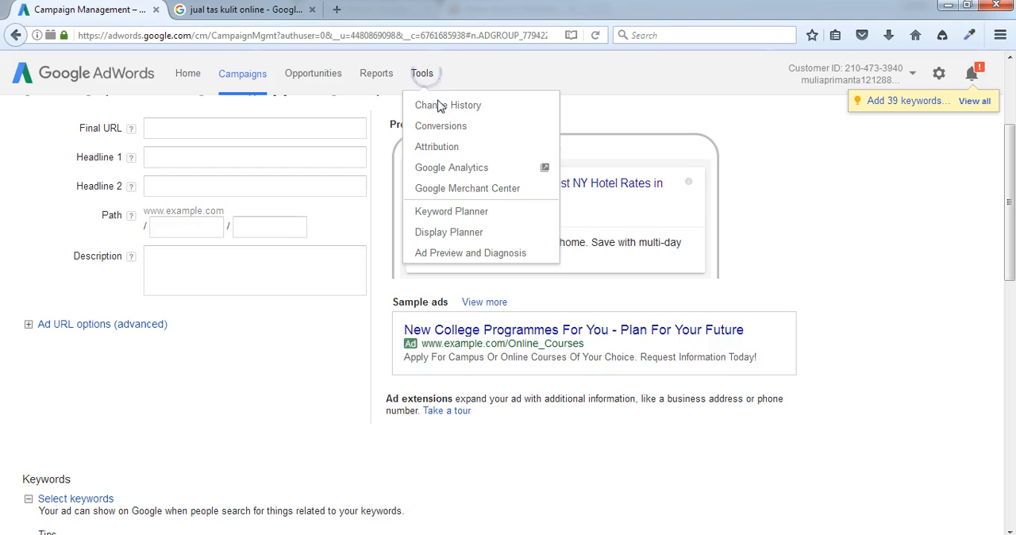
pyautogui.click(442, 178)
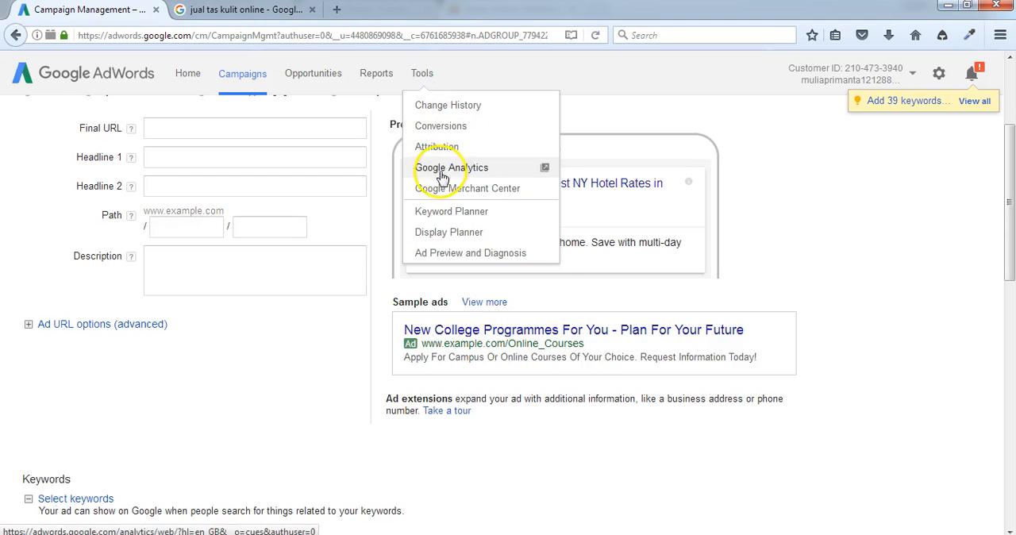
pyautogui.click(444, 211)
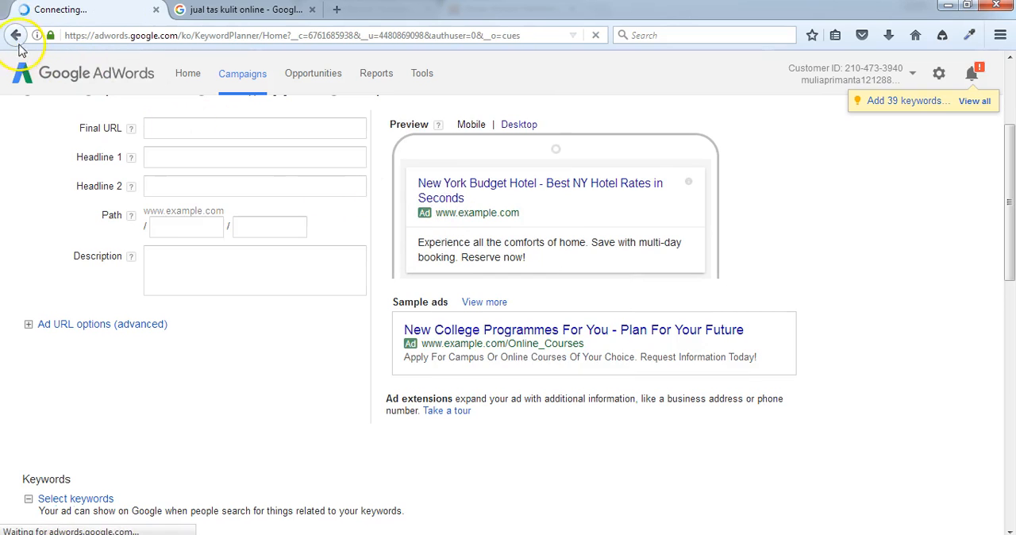
pyautogui.click(14, 37)
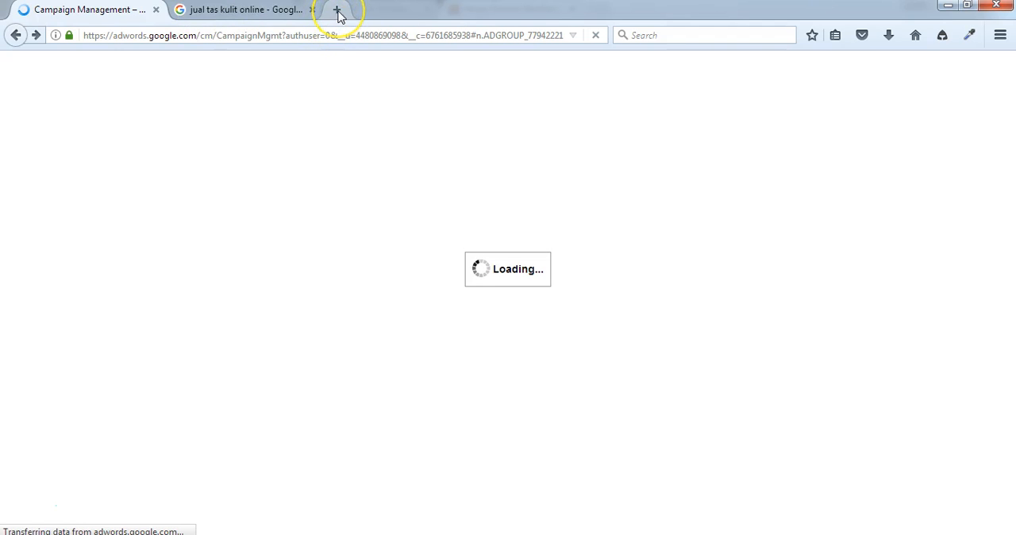
# Step: Switch to the Google search page and search for "google keyword planner"
pyautogui.click(271, 12)
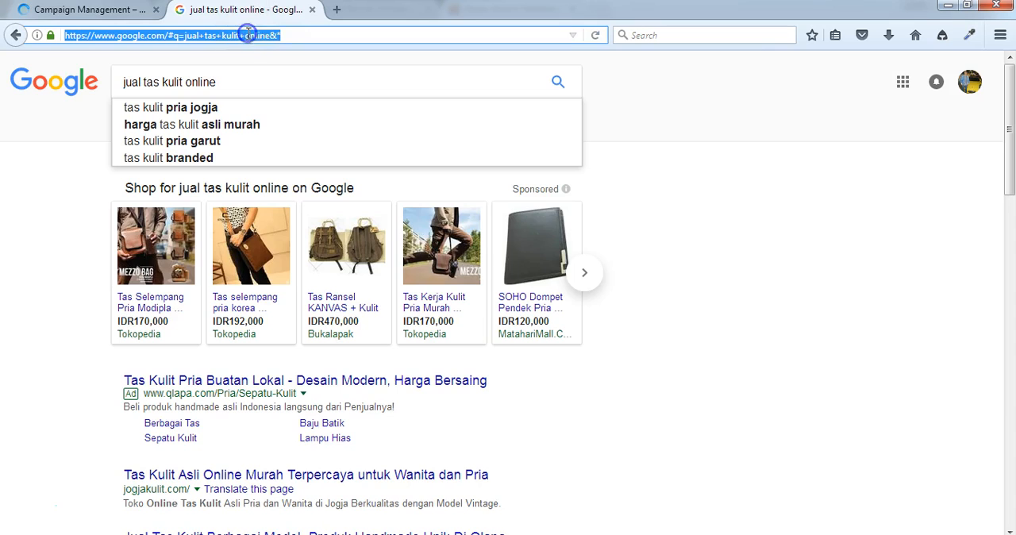
pyautogui.click(236, 82)
pyautogui.tripleClick(233, 81)
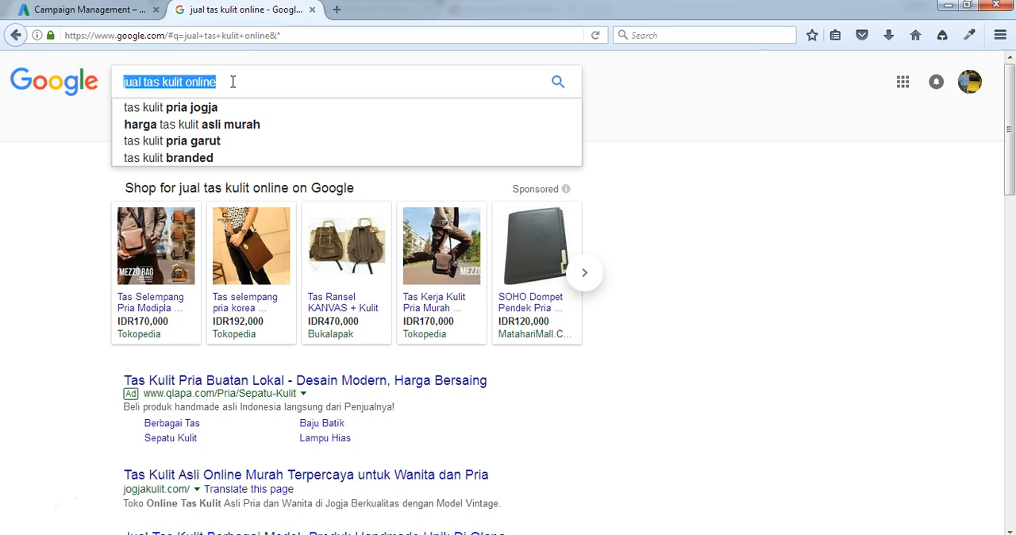
pyautogui.write('google. keywo')
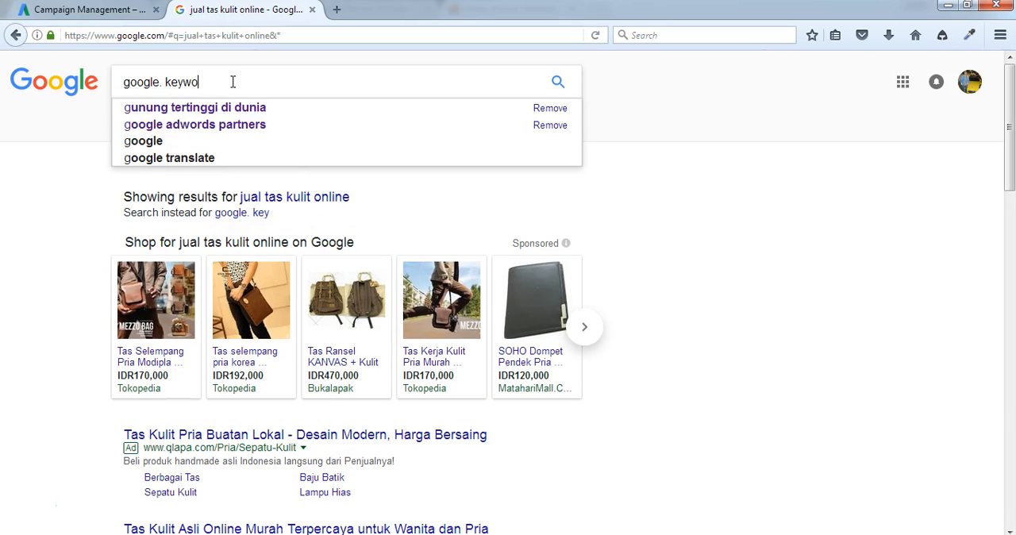
pyautogui.write('rd pla')
pyautogui.press('BackSpace')
pyautogui.press('BackSpace')
pyautogui.press('BackSpace')
pyautogui.press('BackSpace')
pyautogui.press('BackSpace')
pyautogui.press('BackSpace')
pyautogui.press('BackSpace')
pyautogui.press('BackSpace')
pyautogui.press('BackSpace')
pyautogui.press('BackSpace')
pyautogui.press('BackSpace')
pyautogui.press('BackSpace')
pyautogui.press('BackSpace')
pyautogui.write('keyword ')
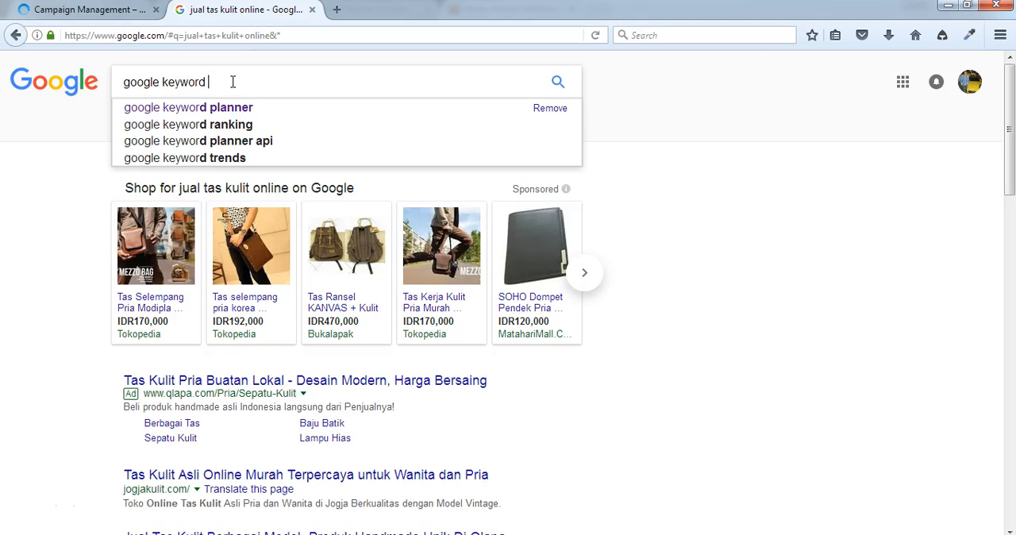
pyautogui.write('planner')
pyautogui.press('Return')
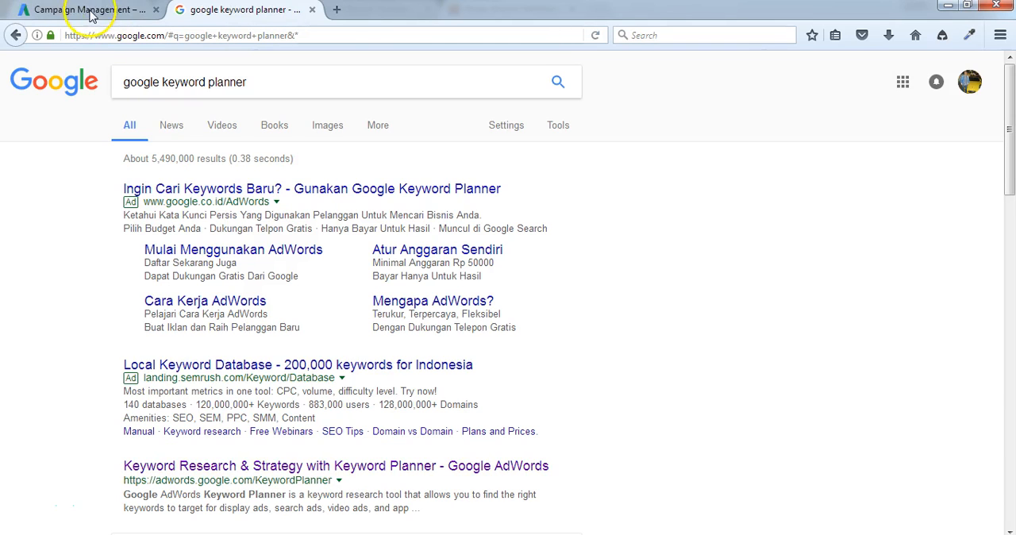
# Step: Open the Google AdWords Keyword Planner search result in a new browser tab and switch to it
pyautogui.click(89, 10)
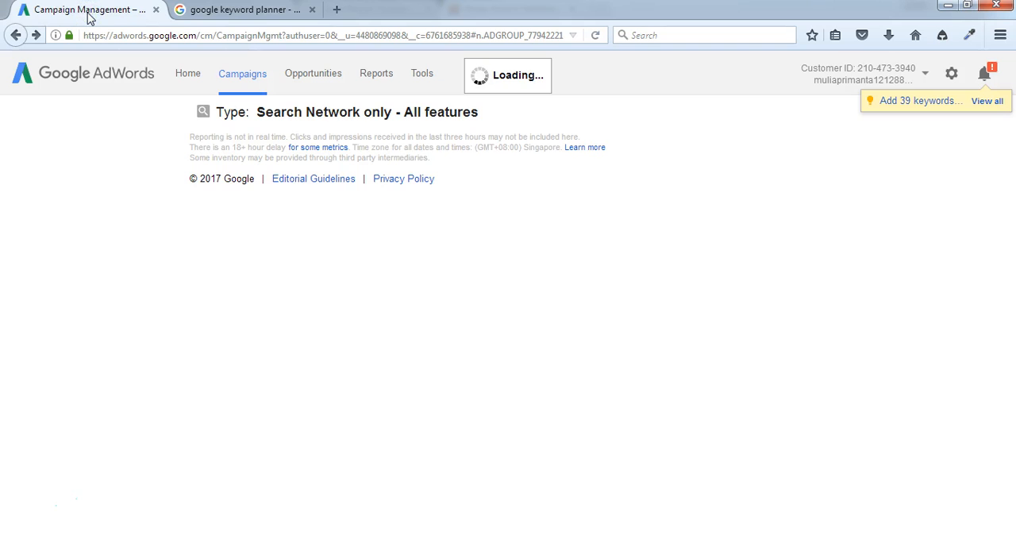
pyautogui.click(213, 60)
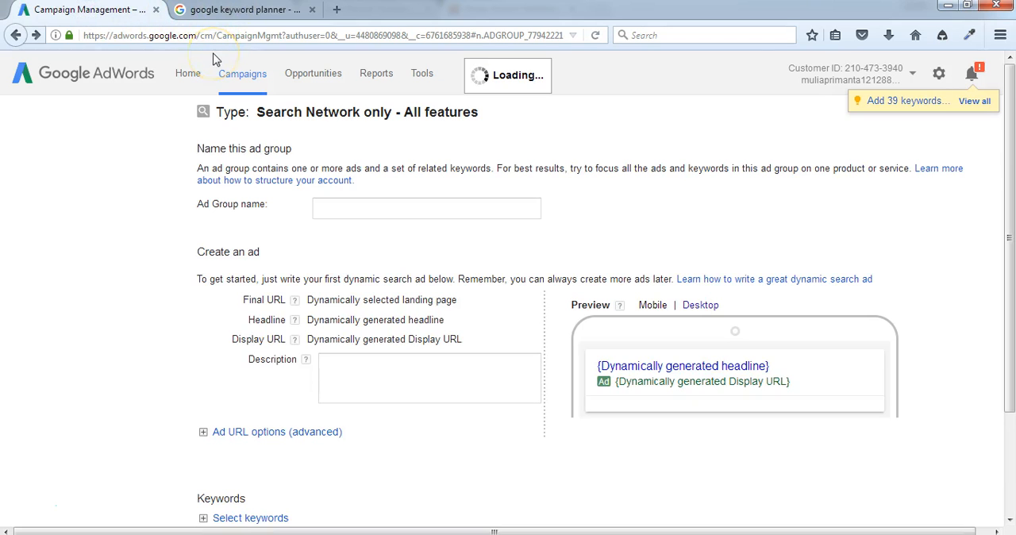
pyautogui.hotkey('ctrl', 'Tab')
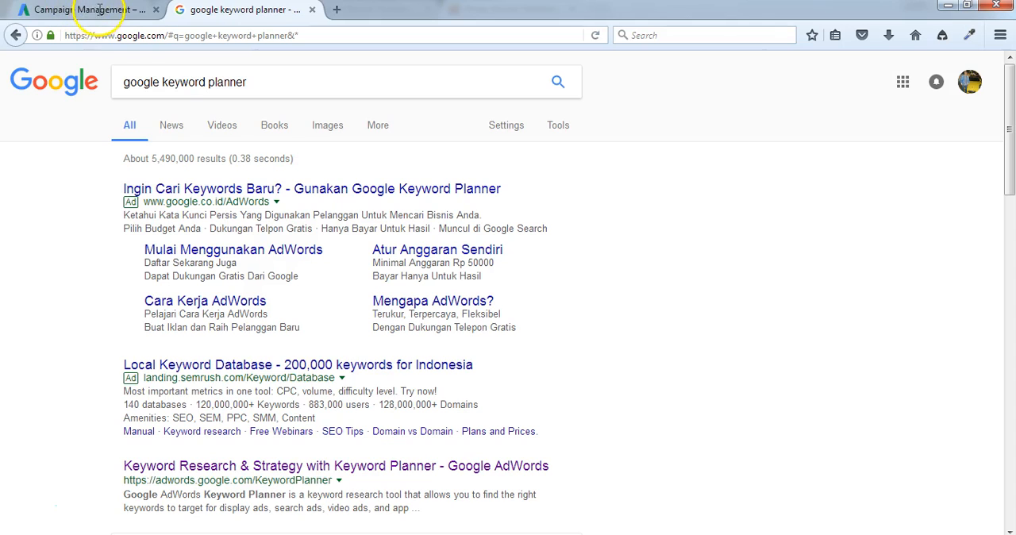
pyautogui.rightClick(362, 469)
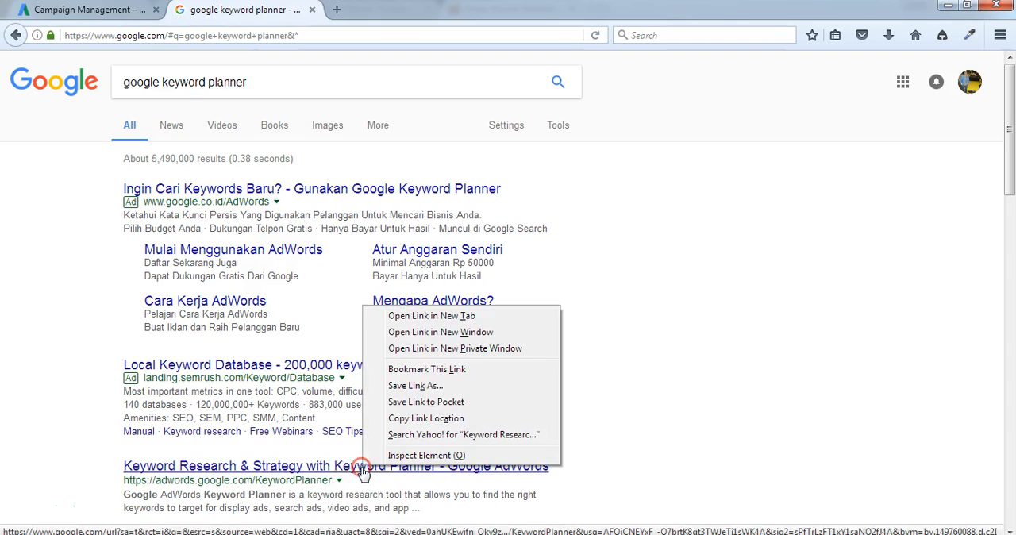
pyautogui.click(399, 315)
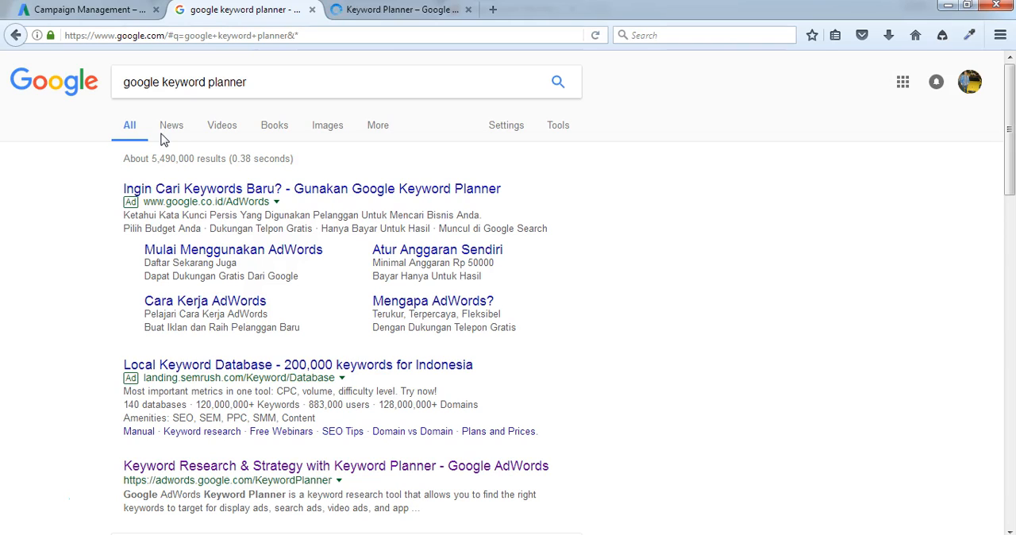
pyautogui.click(371, 11)
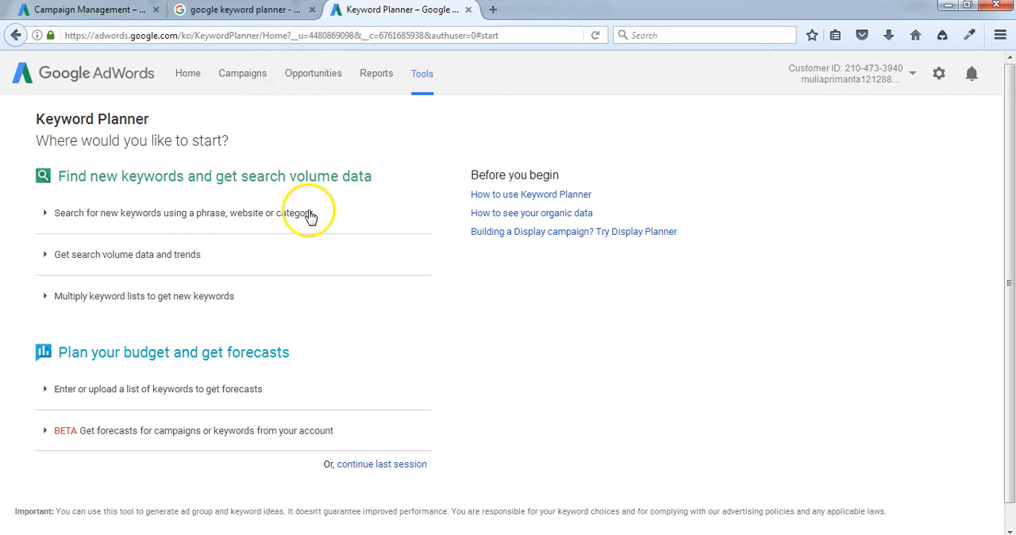
# Step: Get new keyword ideas for the product phrase "jual tas kulit" and show the Indonesian results
pyautogui.click(117, 219)
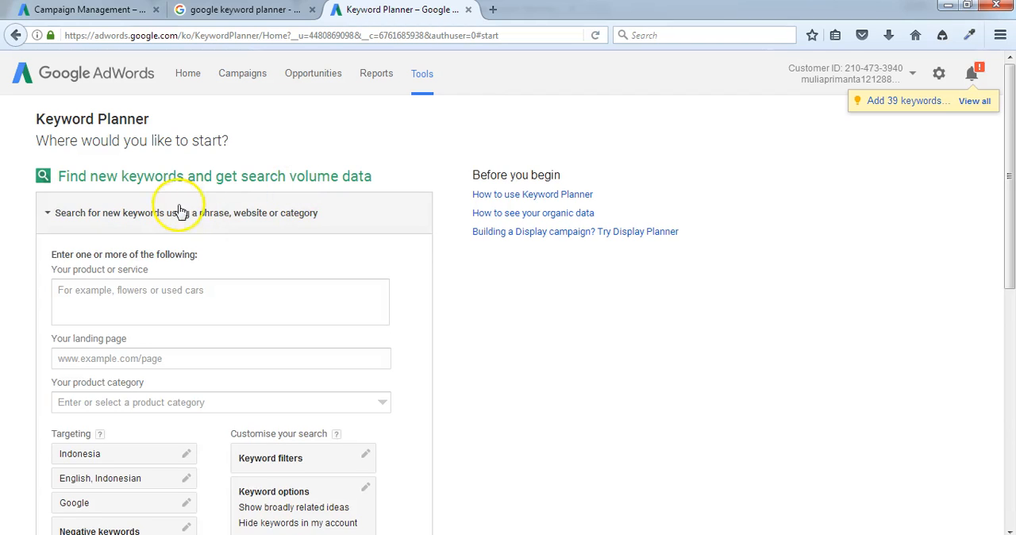
pyautogui.click(181, 315)
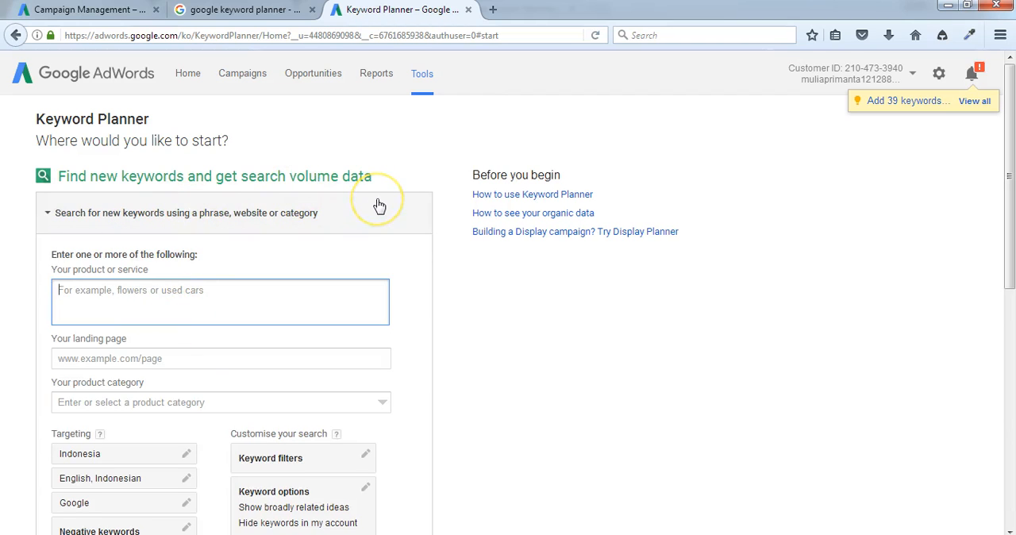
pyautogui.write('jual tas kulit')
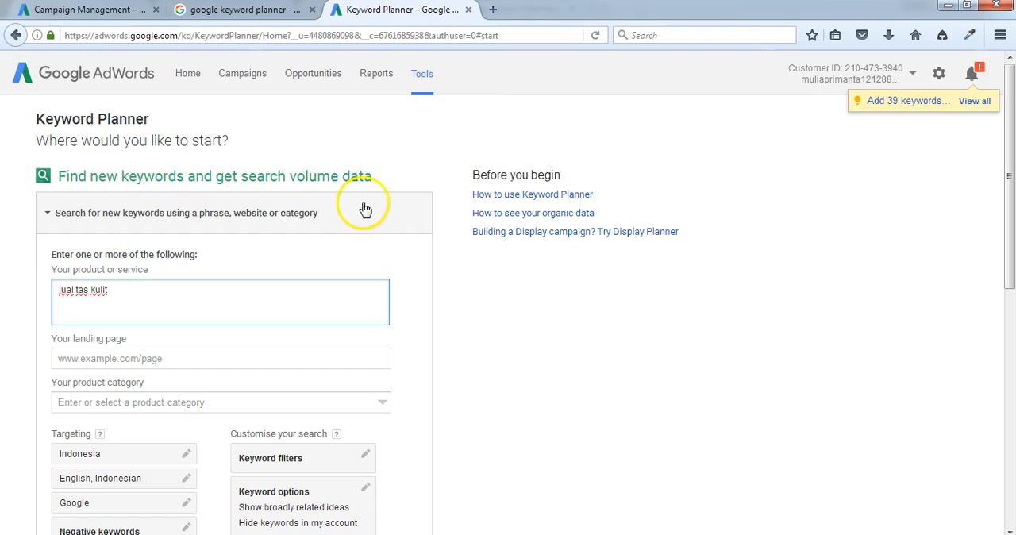
pyautogui.scroll(-3, 357, 222)
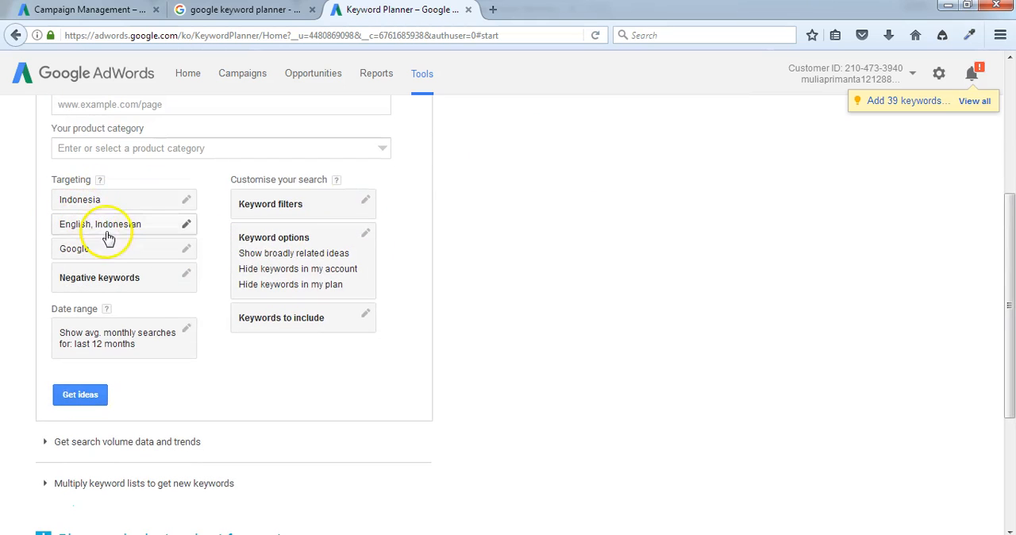
pyautogui.click(86, 401)
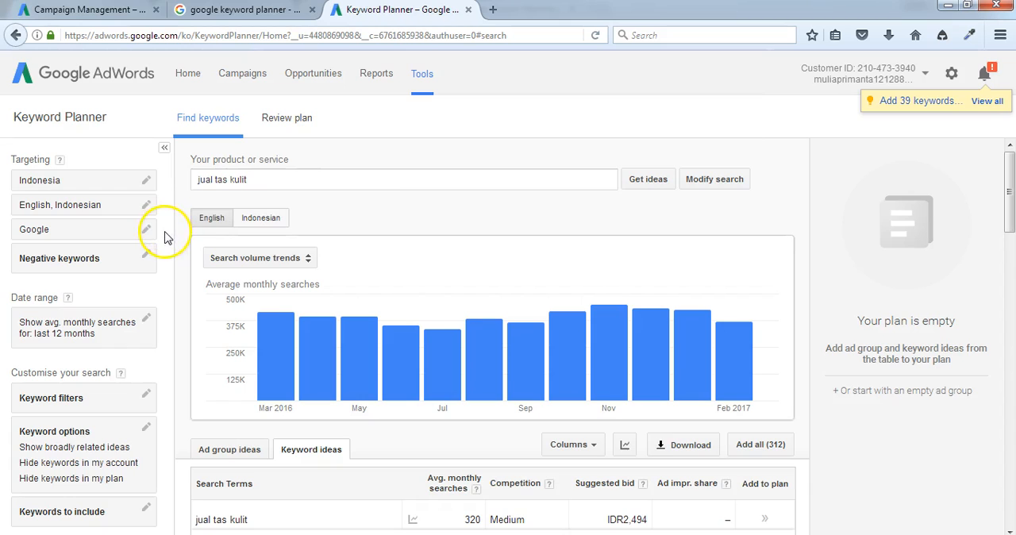
pyautogui.click(259, 228)
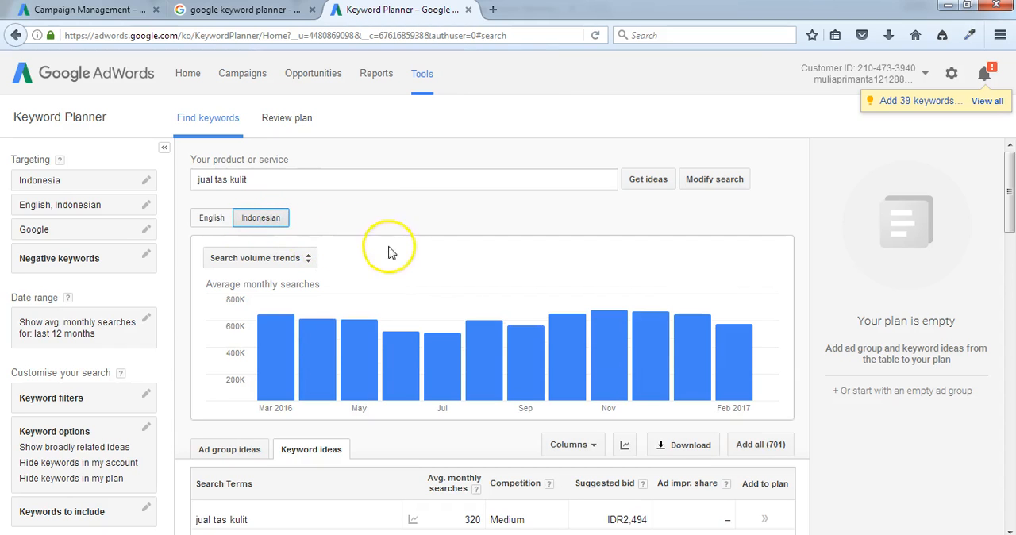
# Step: Examine the keyword ideas for relevant terms, comparing their average monthly searches, competition and suggested bids
pyautogui.scroll(-2, 392, 262)
pyautogui.scroll(-3, 405, 278)
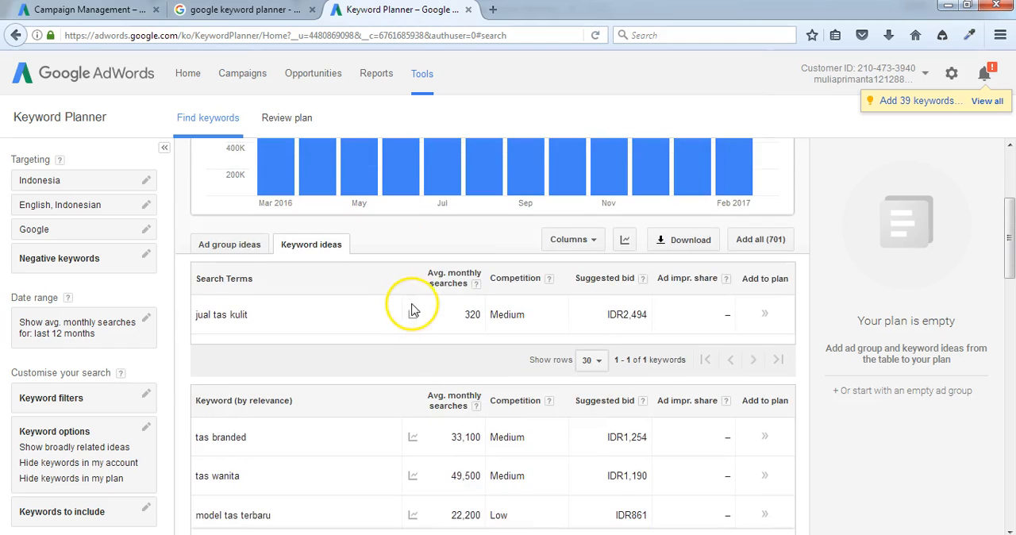
pyautogui.moveTo(404, 309)
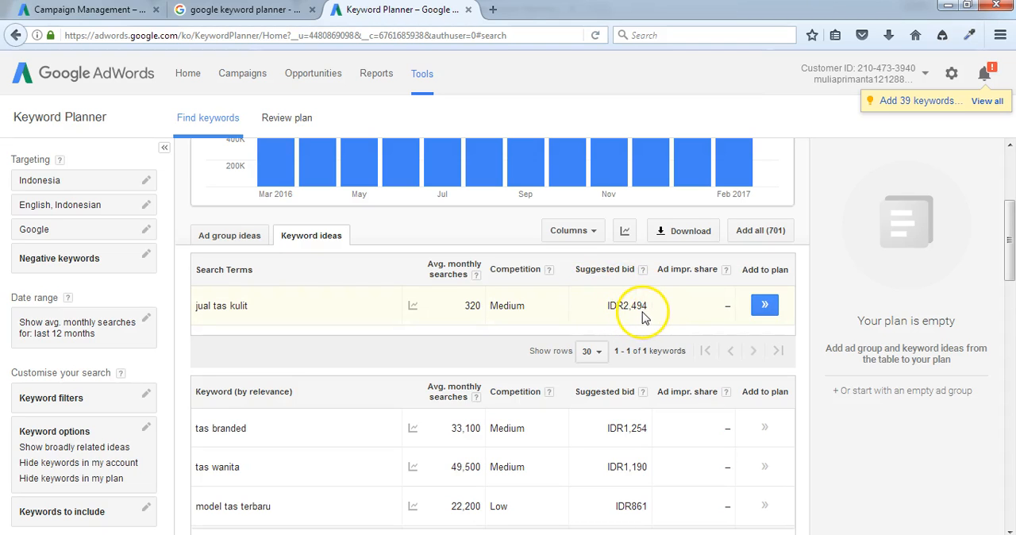
pyautogui.scroll(-2, 374, 331)
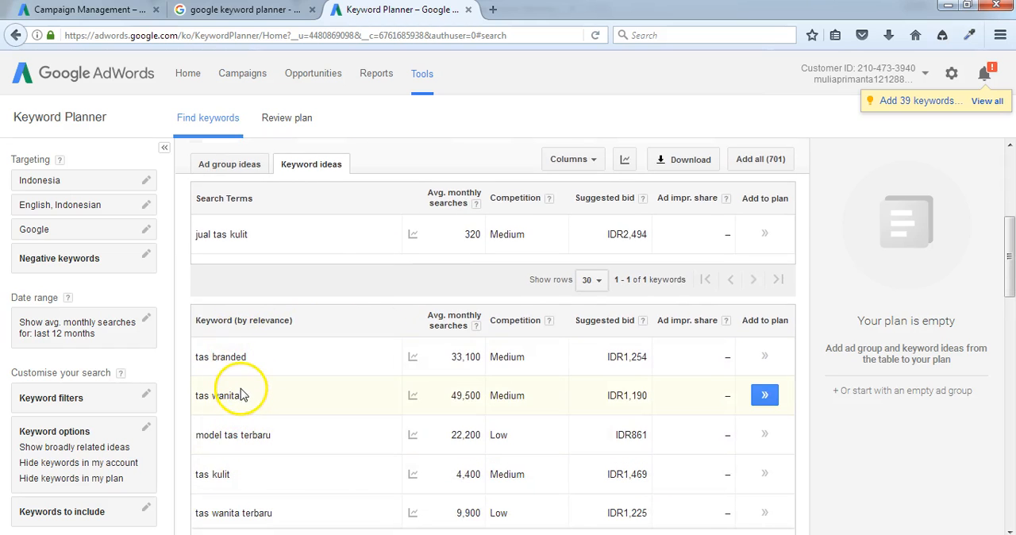
pyautogui.scroll(-1, 243, 389)
pyautogui.scroll(2, 245, 373)
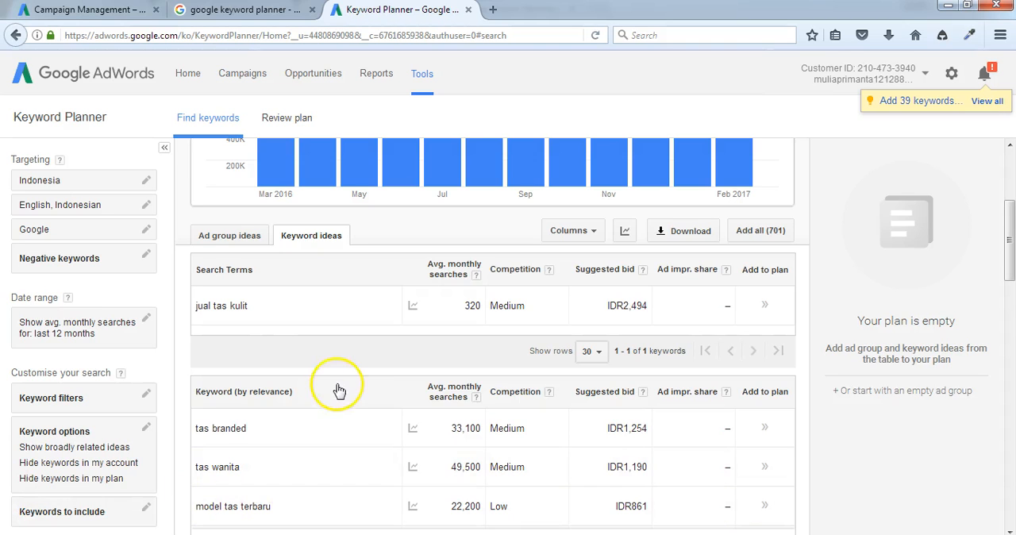
pyautogui.scroll(-3, 279, 335)
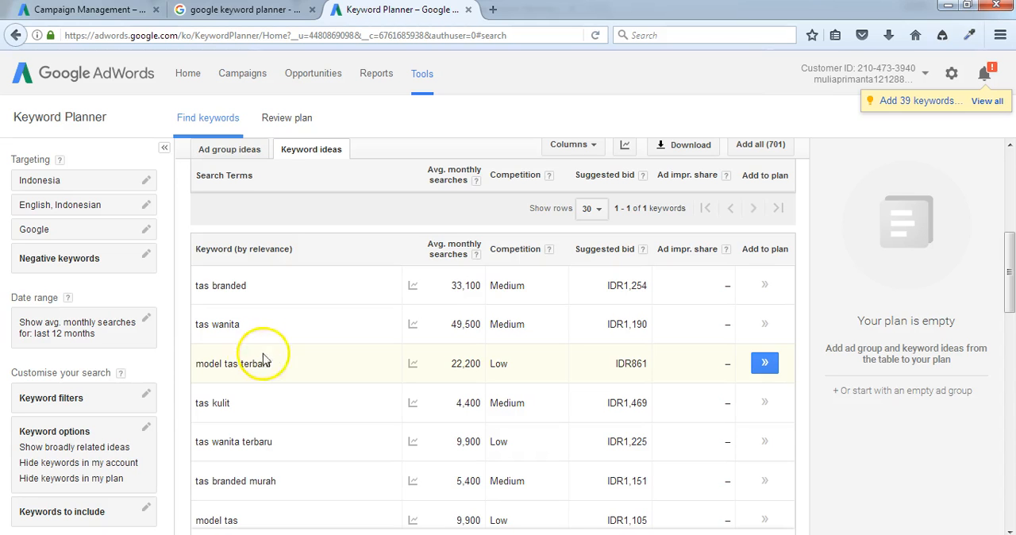
pyautogui.scroll(-1, 262, 415)
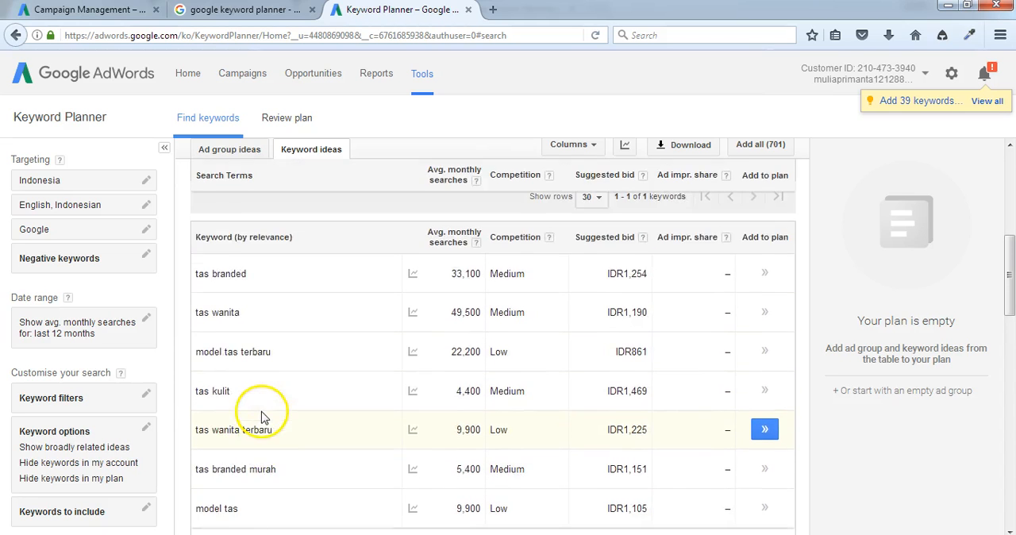
pyautogui.scroll(5, 263, 415)
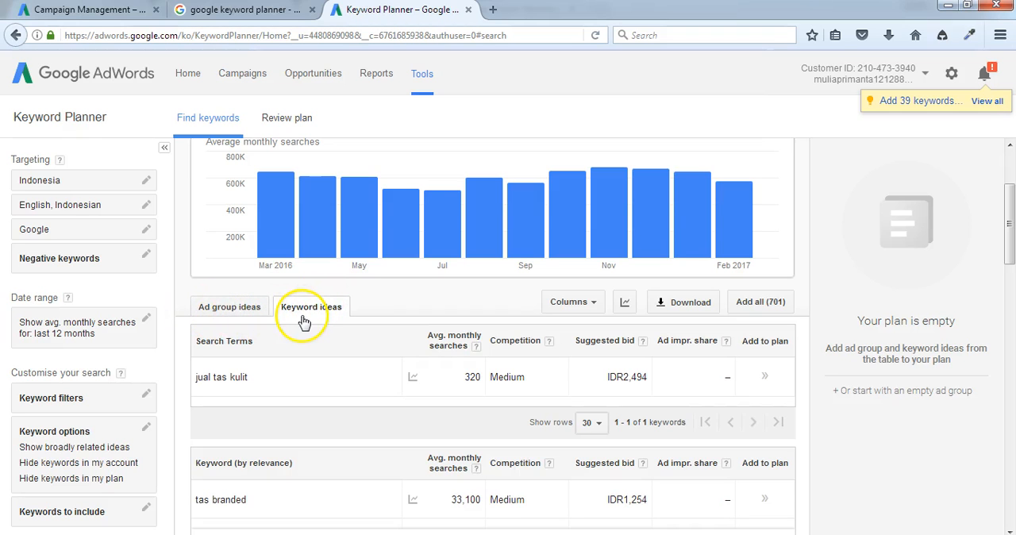
pyautogui.scroll(-2, 249, 336)
pyautogui.scroll(1, 250, 339)
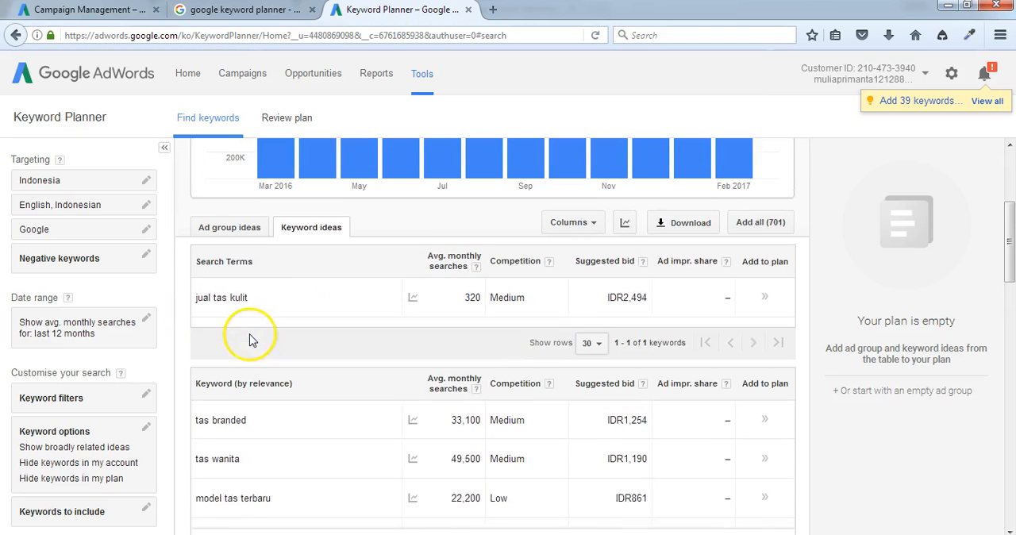
pyautogui.scroll(-1, 268, 351)
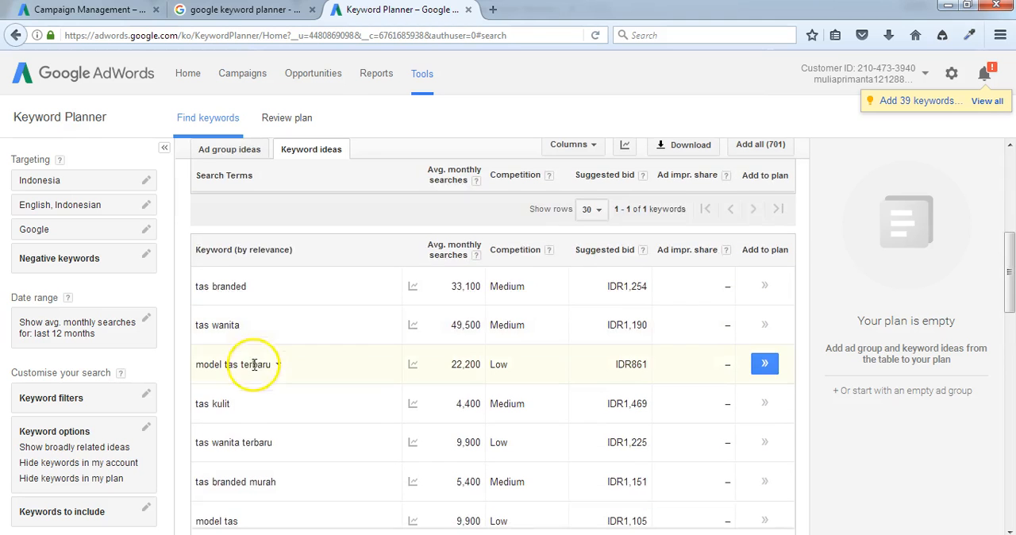
# Step: Copy the keyword idea "tas branded murah" and paste it as the first line of a new Notepad document
pyautogui.scroll(-1, 254, 364)
pyautogui.scroll(-2, 250, 412)
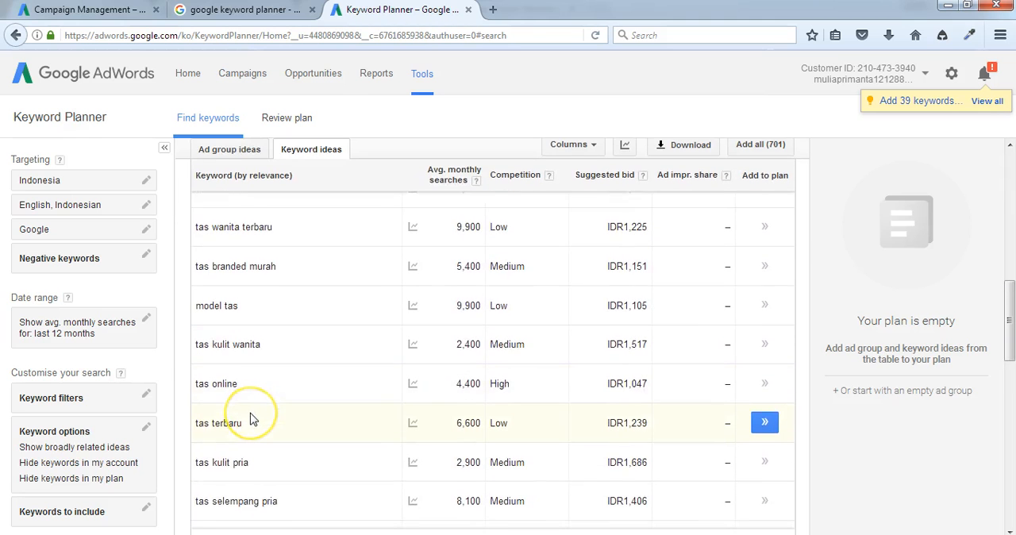
pyautogui.scroll(-1, 250, 414)
pyautogui.scroll(2, 250, 415)
pyautogui.scroll(1, 251, 418)
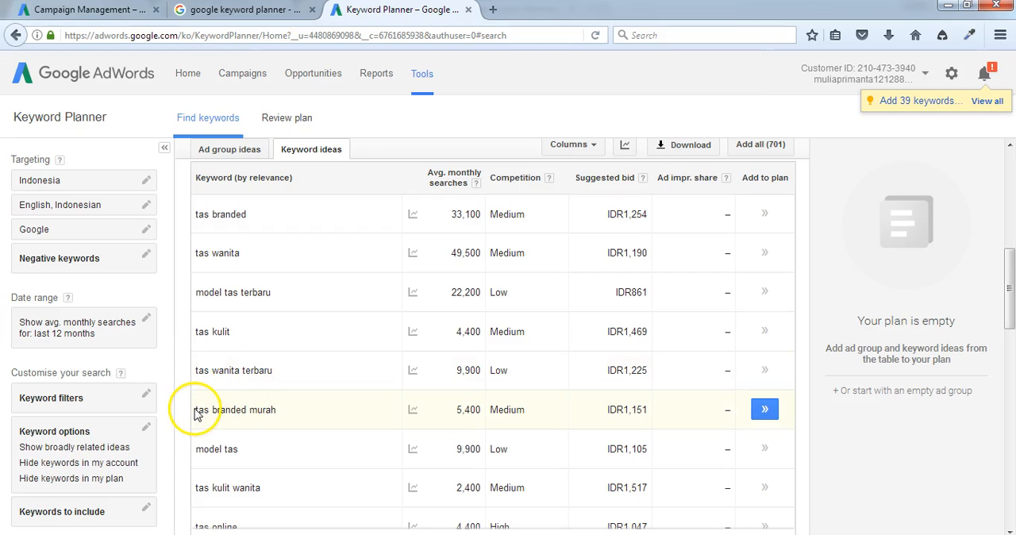
pyautogui.moveTo(198, 410); pyautogui.dragTo(246, 414)
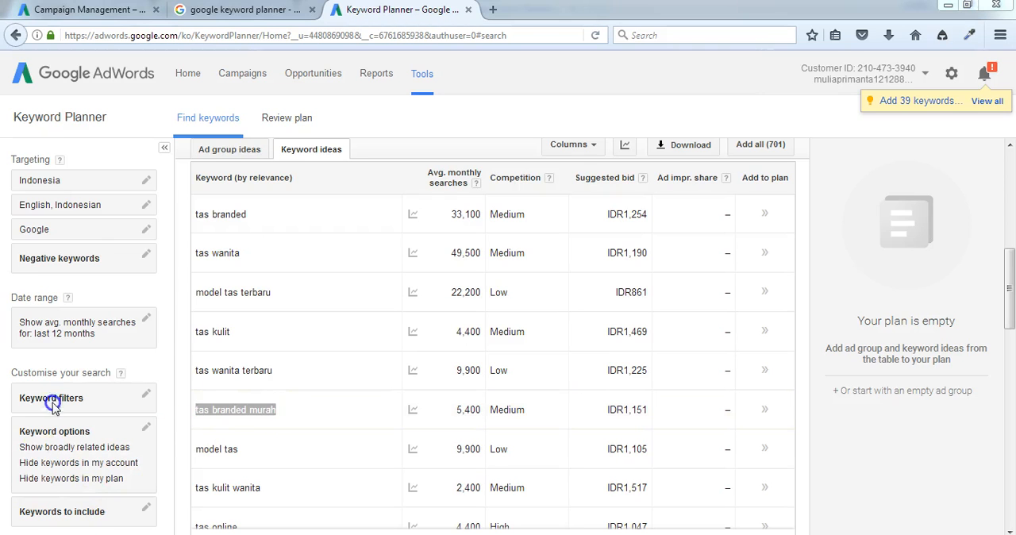
pyautogui.press('super')
pyautogui.click(54, 319)
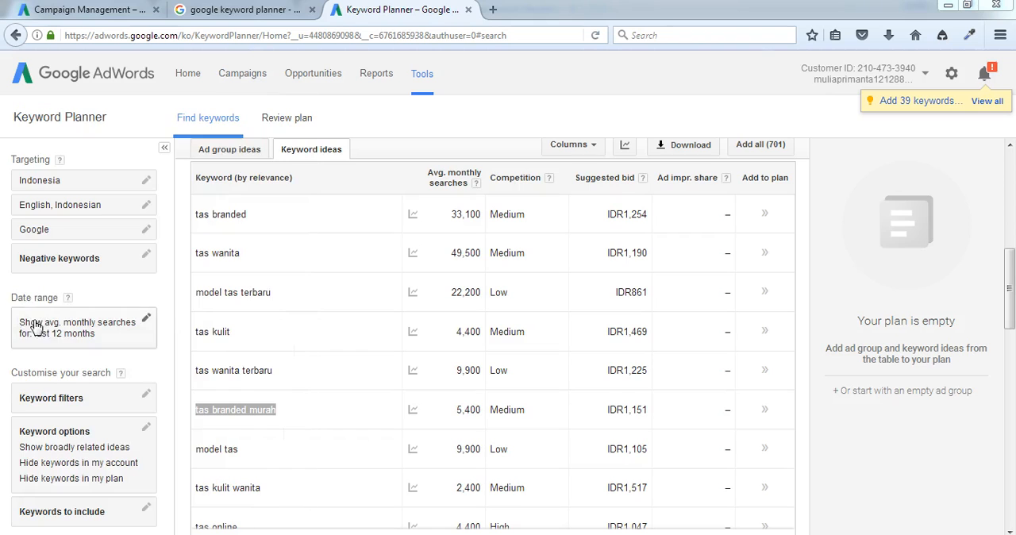
pyautogui.write('tas branded murah')
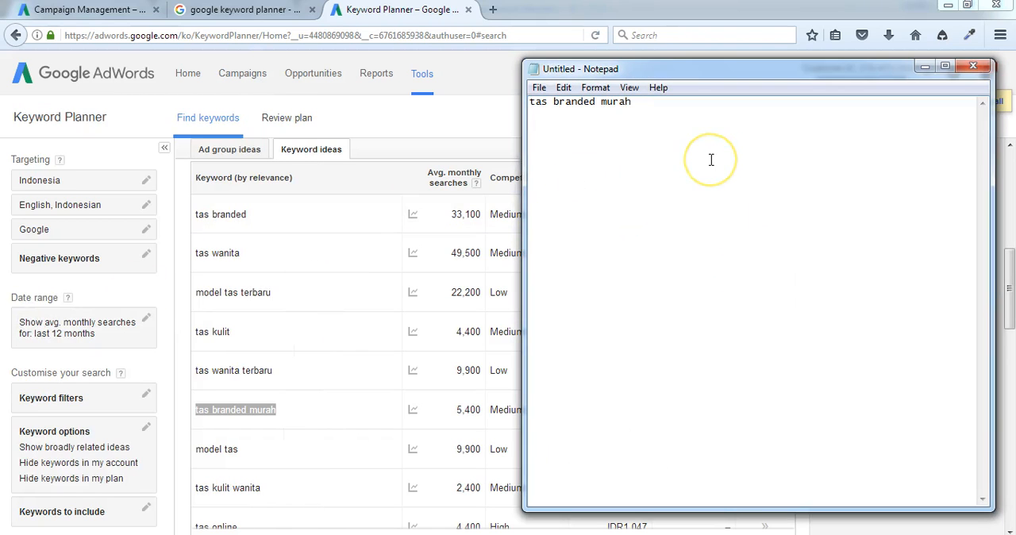
# Step: Return to the keyword ideas in the browser and copy "jual tas online" onto the next line of the Notepad list
pyautogui.click(399, 136)
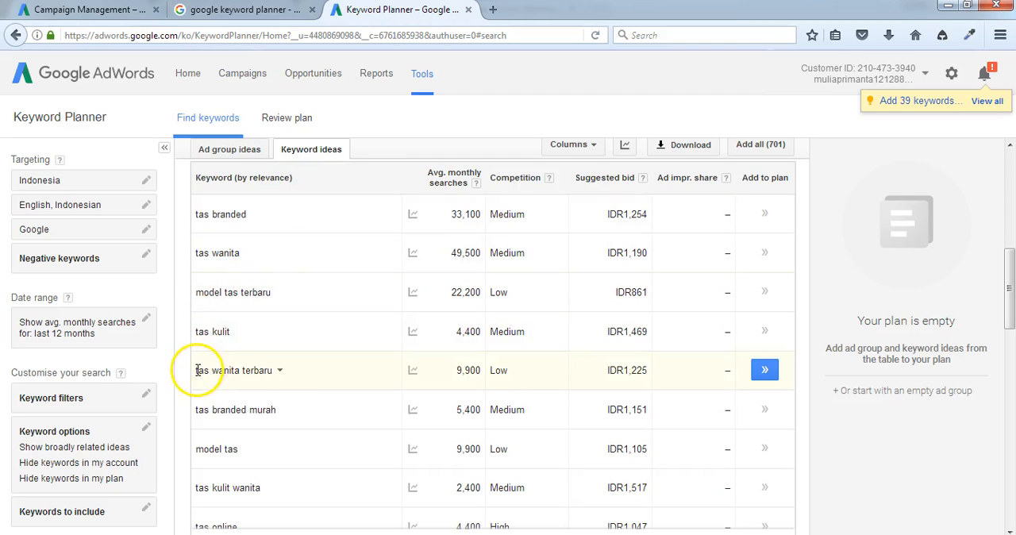
pyautogui.scroll(-2, 203, 399)
pyautogui.scroll(-3, 219, 399)
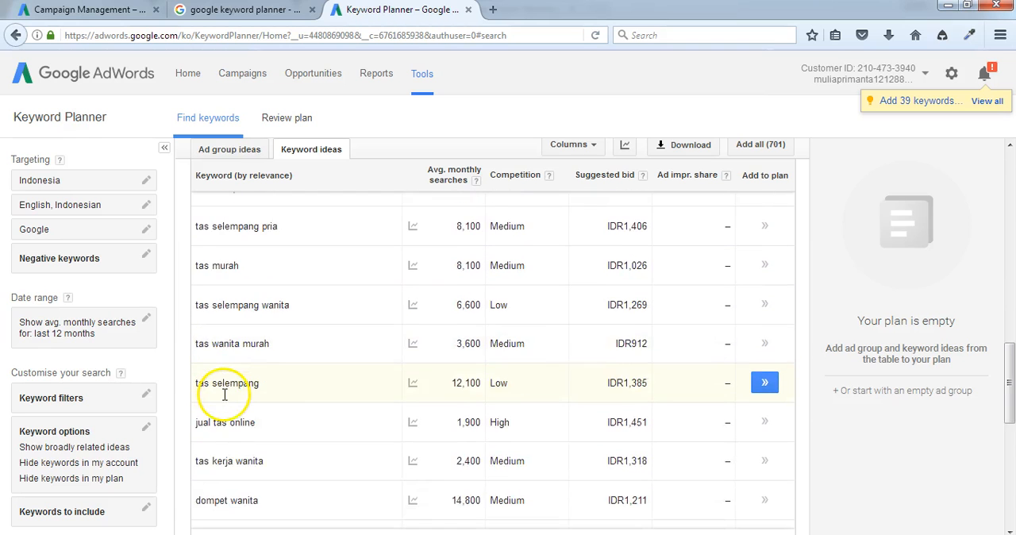
pyautogui.scroll(-1, 224, 395)
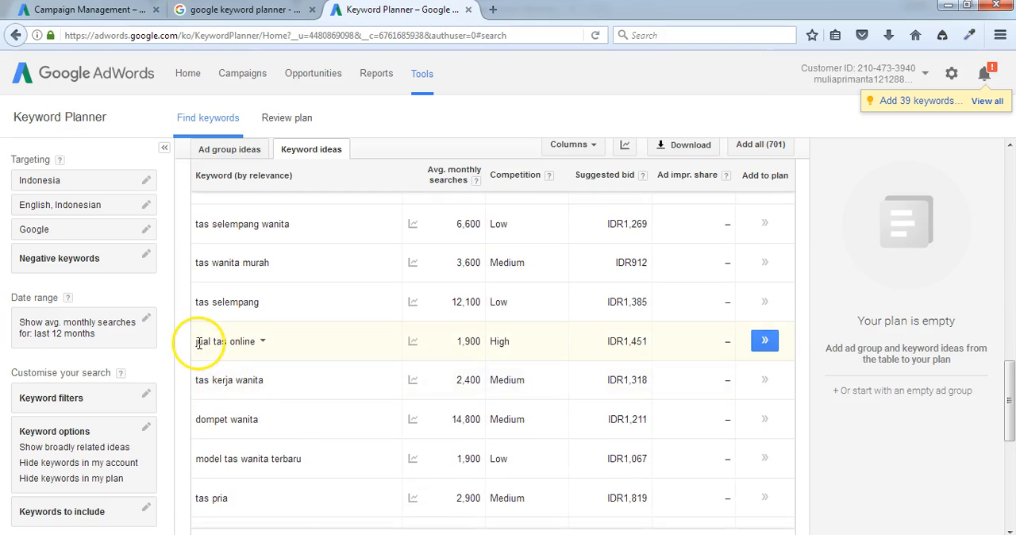
pyautogui.moveTo(197, 341); pyautogui.dragTo(262, 343)
pyautogui.hotkey('ctrl', 'c')
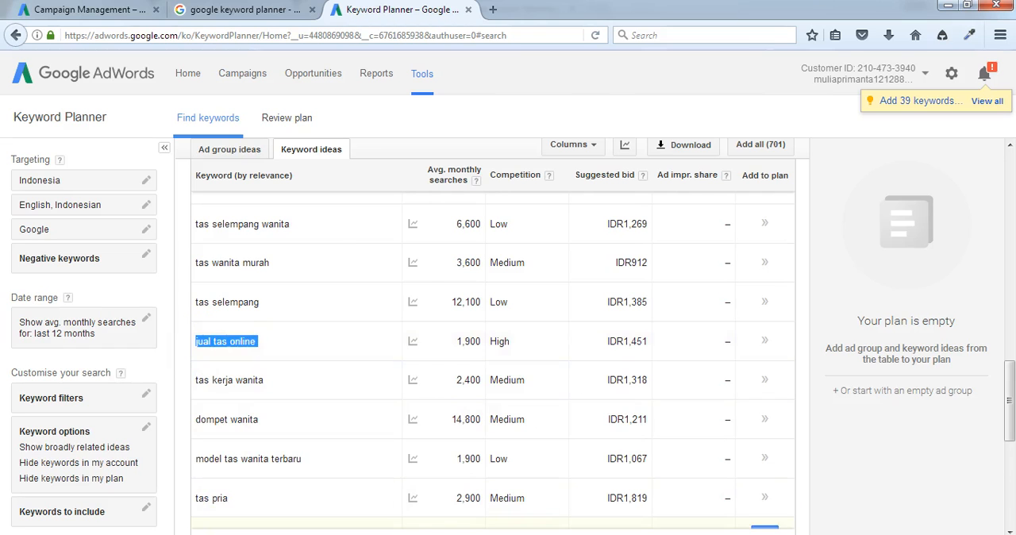
pyautogui.hotkey('alt', 'Tab')
pyautogui.hotkey('ctrl', 'v')
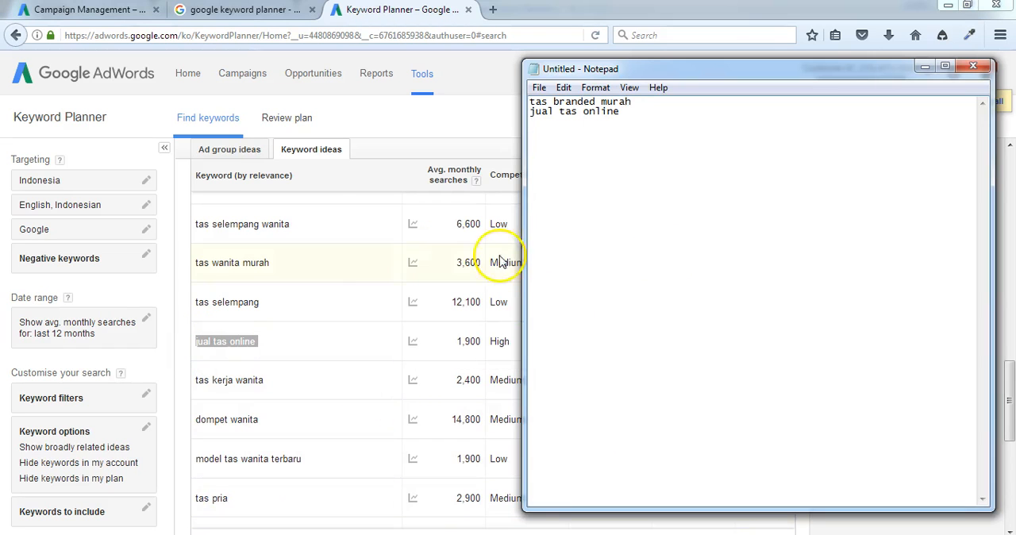
# Step: Find the keyword idea "toko tas online" in Keyword Planner and add it to the Notepad list
pyautogui.click(346, 121)
pyautogui.scroll(-3, 205, 444)
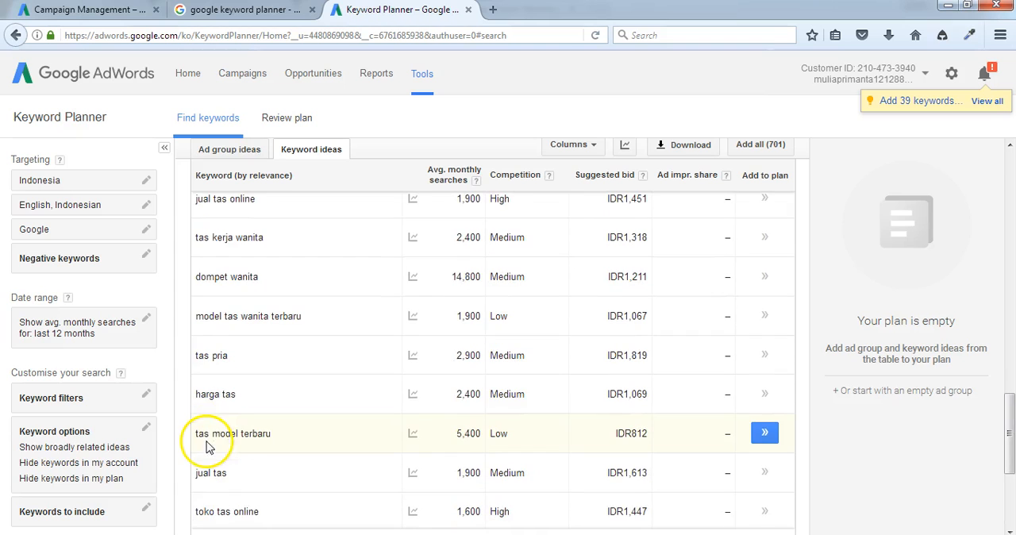
pyautogui.scroll(-3, 212, 430)
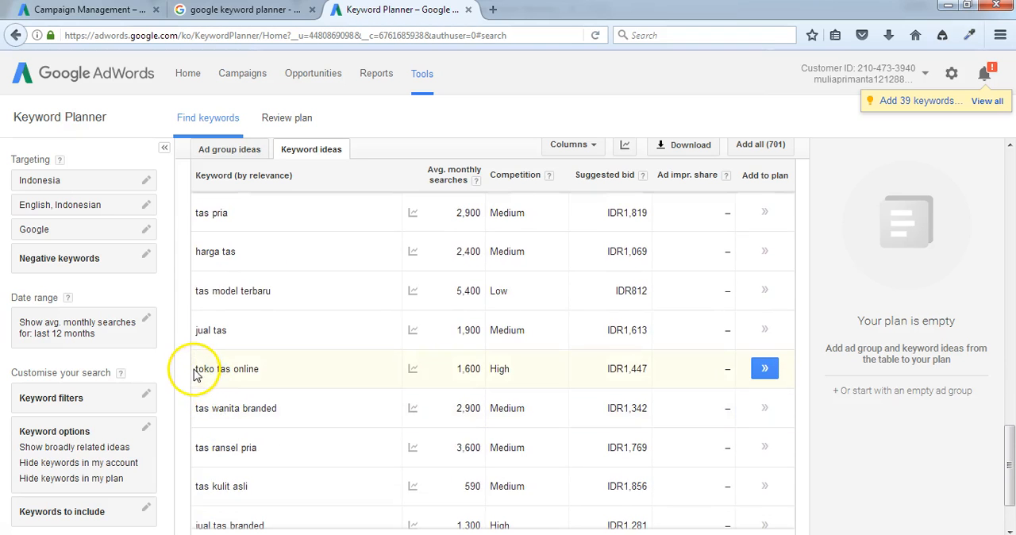
pyautogui.moveTo(196, 368); pyautogui.dragTo(270, 370)
pyautogui.hotkey('ctrl', 'c')
pyautogui.hotkey('alt', 'Tab')
pyautogui.hotkey('ctrl', 'v')
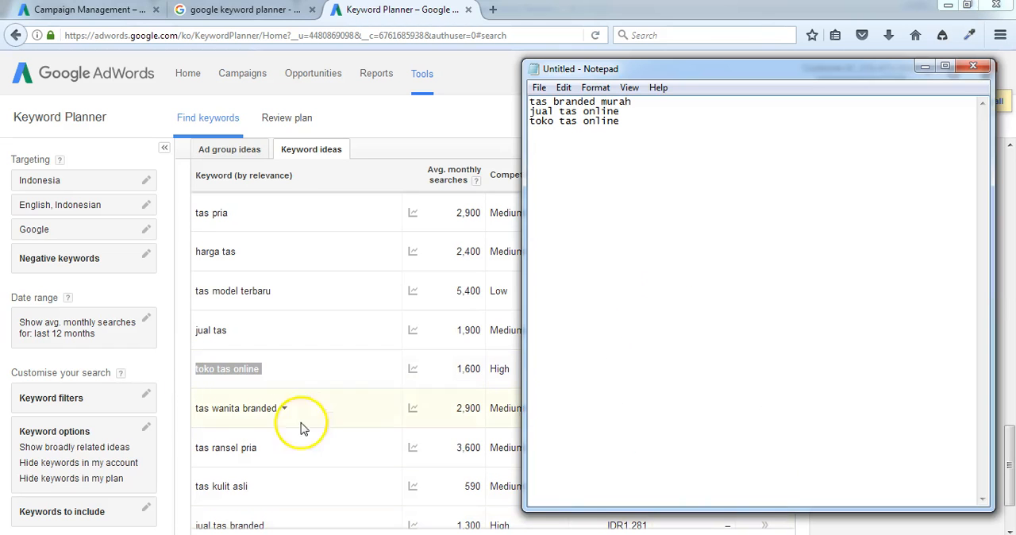
# Step: Copy the keyword idea "jual tas branded" from Keyword Planner into the Notepad list
pyautogui.click(182, 409)
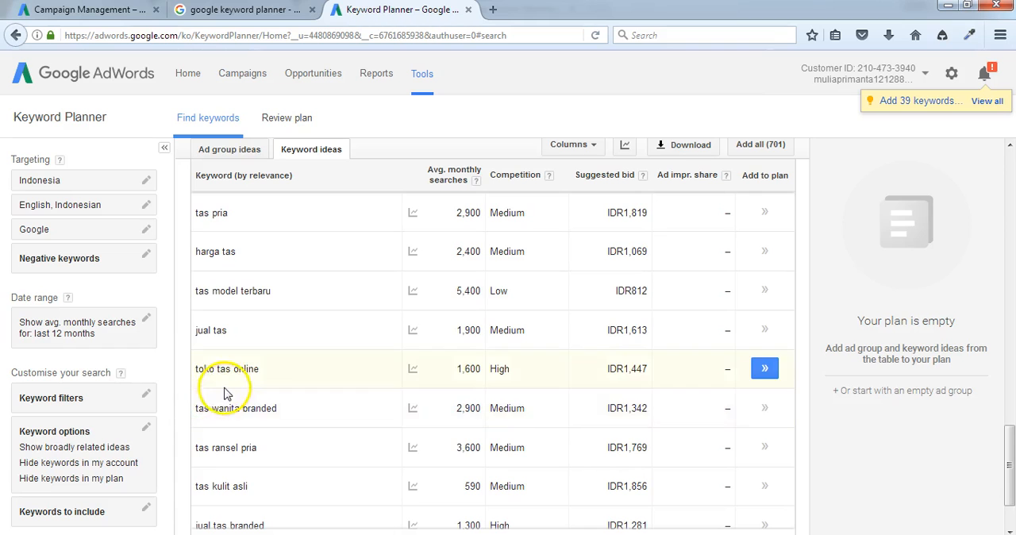
pyautogui.scroll(-2, 231, 384)
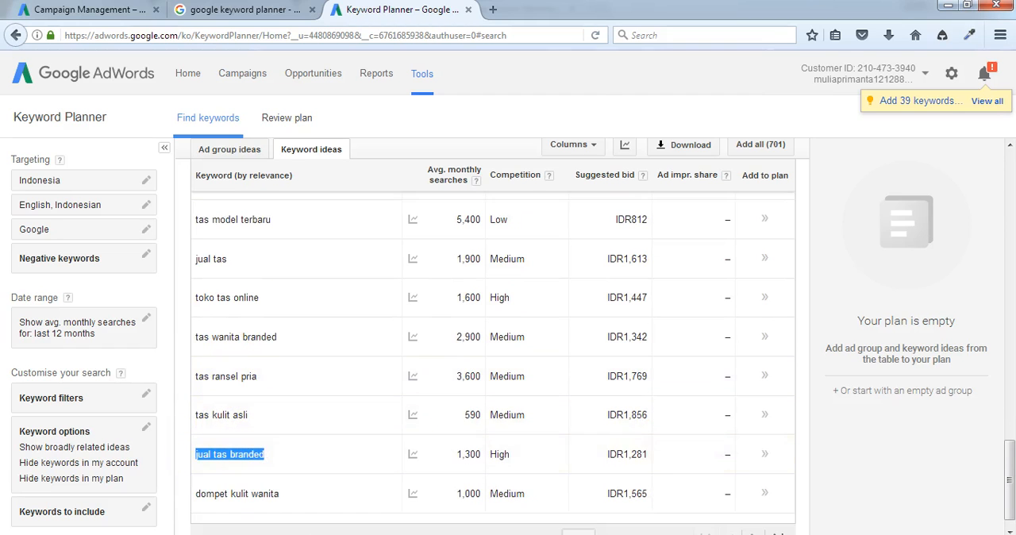
pyautogui.hotkey('alt', 'Tab')
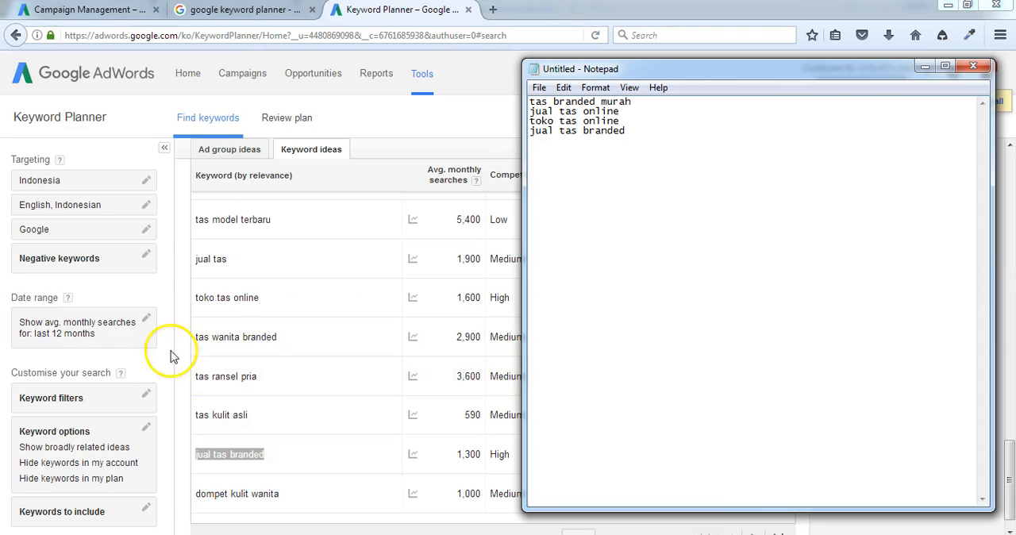
# Step: Return to Keyword Planner and show the second page of keyword ideas, rows 31 to 60
pyautogui.click(178, 389)
pyautogui.scroll(-1, 181, 384)
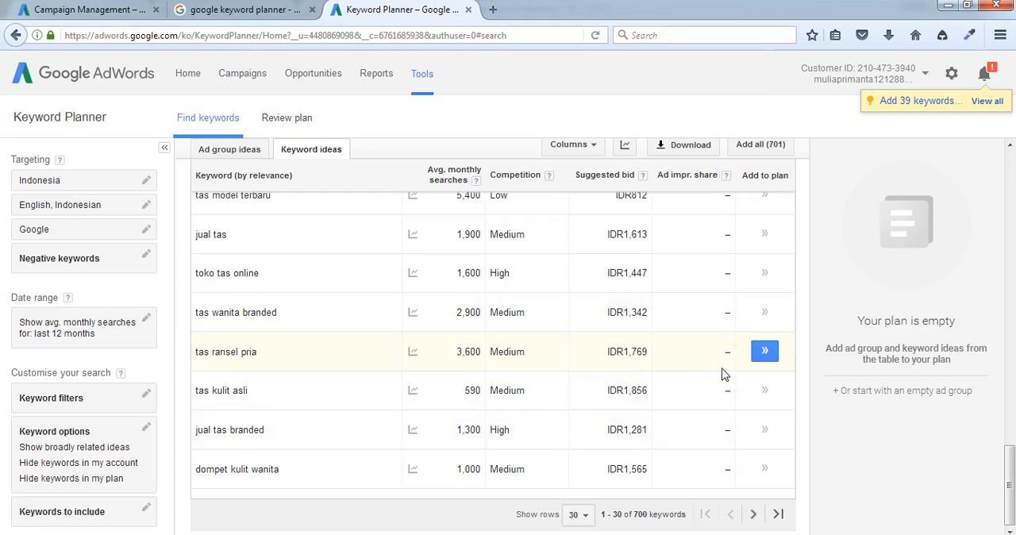
pyautogui.scroll(5, 262, 202)
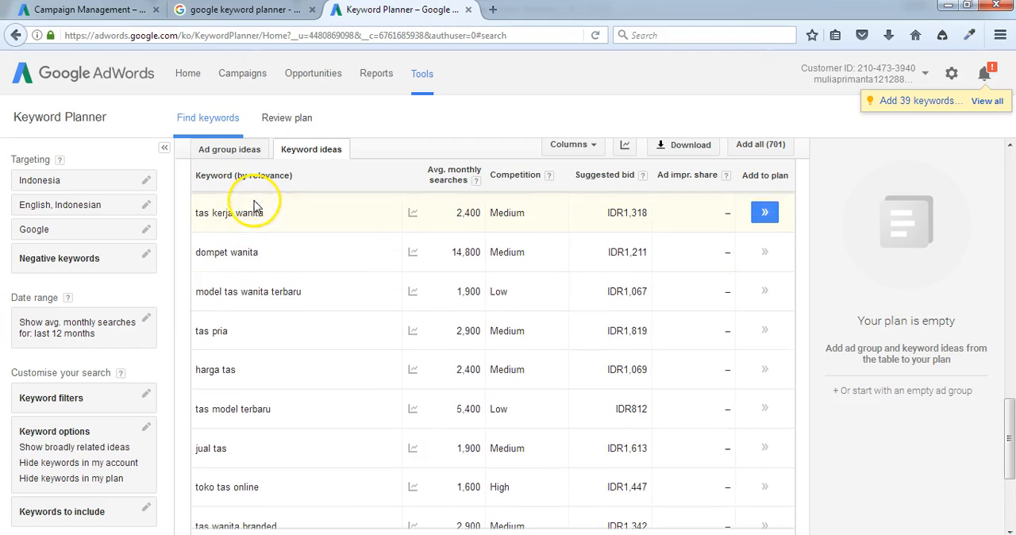
pyautogui.scroll(-5, 732, 385)
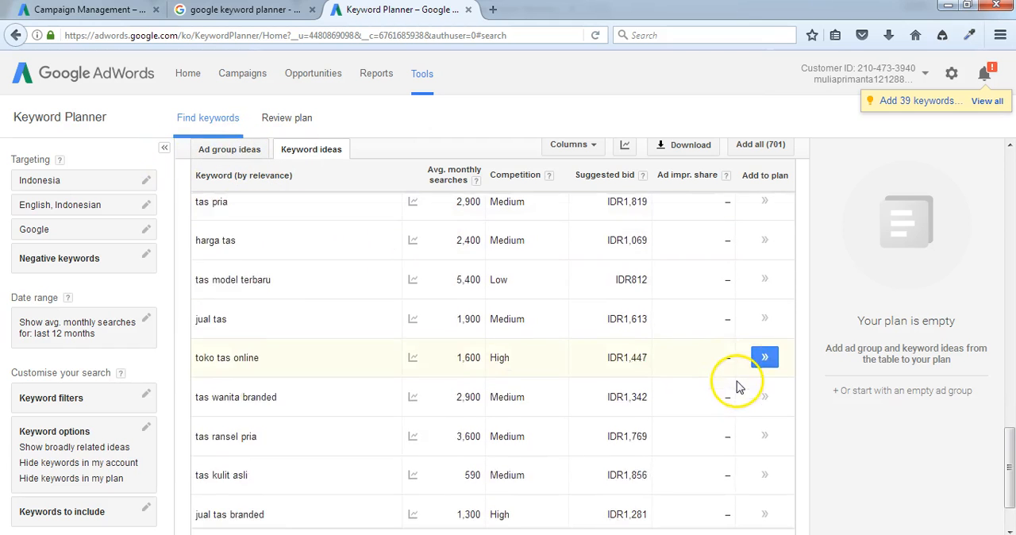
pyautogui.scroll(-1, 697, 411)
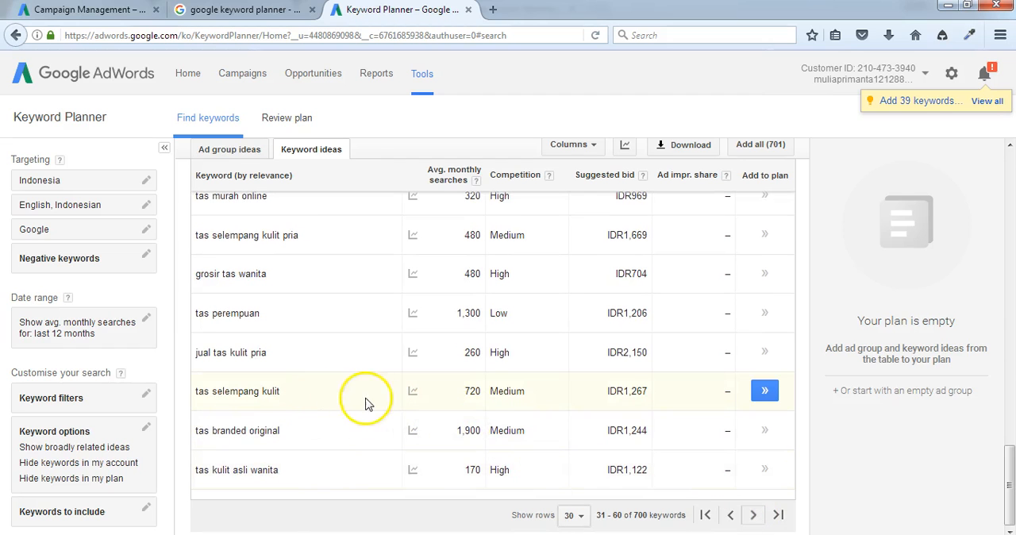
# Step: Copy the keyword idea "jual tas murah" from the second results page into the Notepad list
pyautogui.scroll(15, 291, 267)
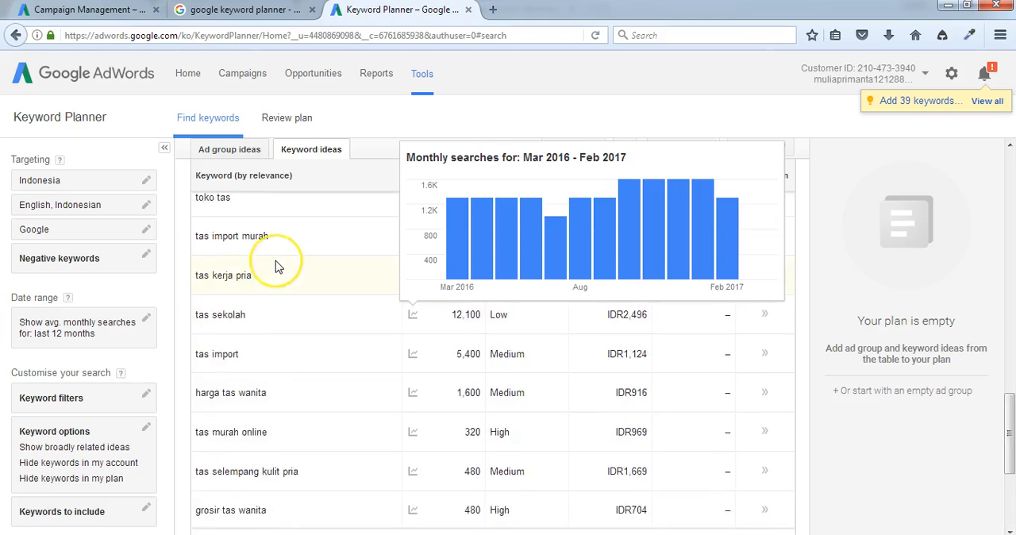
pyautogui.scroll(3, 276, 266)
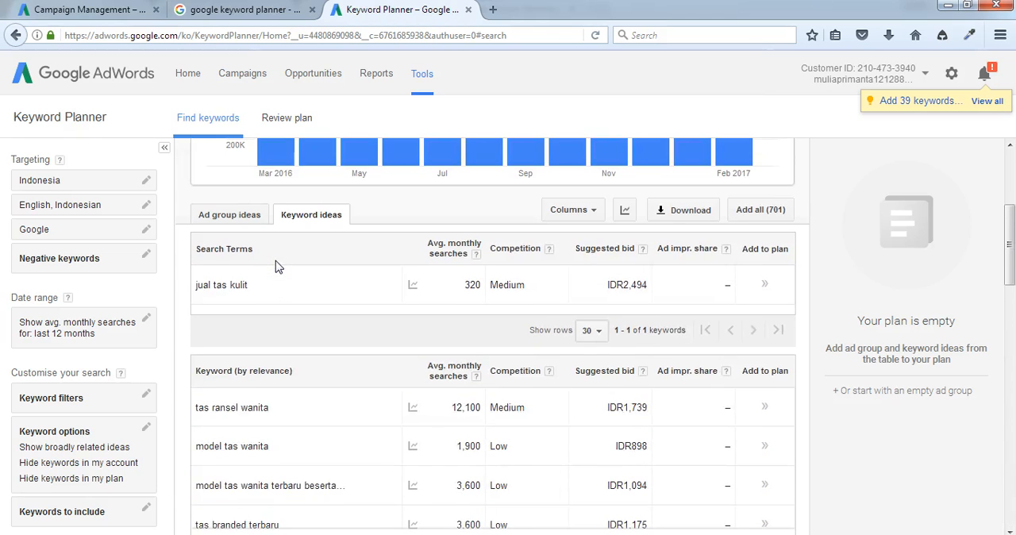
pyautogui.scroll(-3, 276, 369)
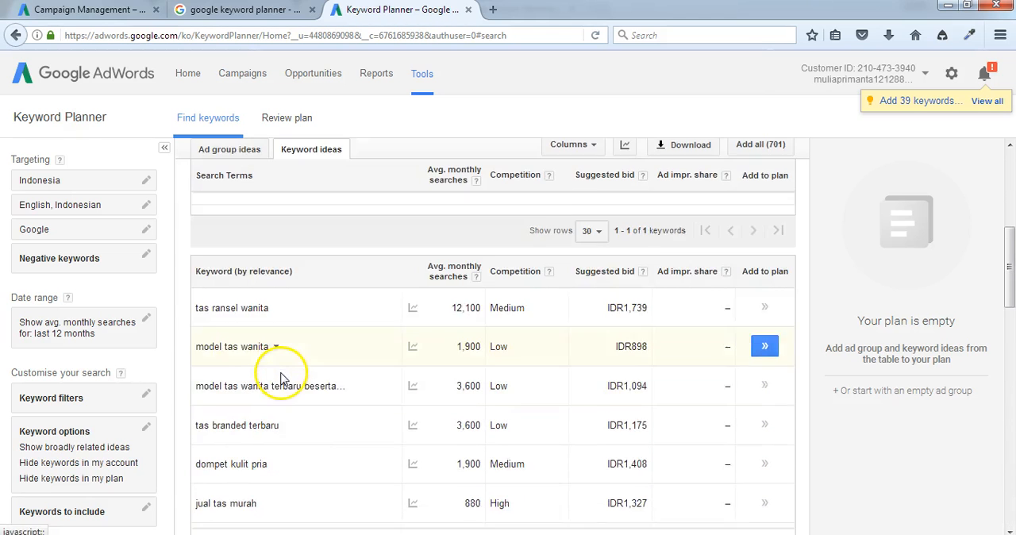
pyautogui.scroll(-3, 274, 373)
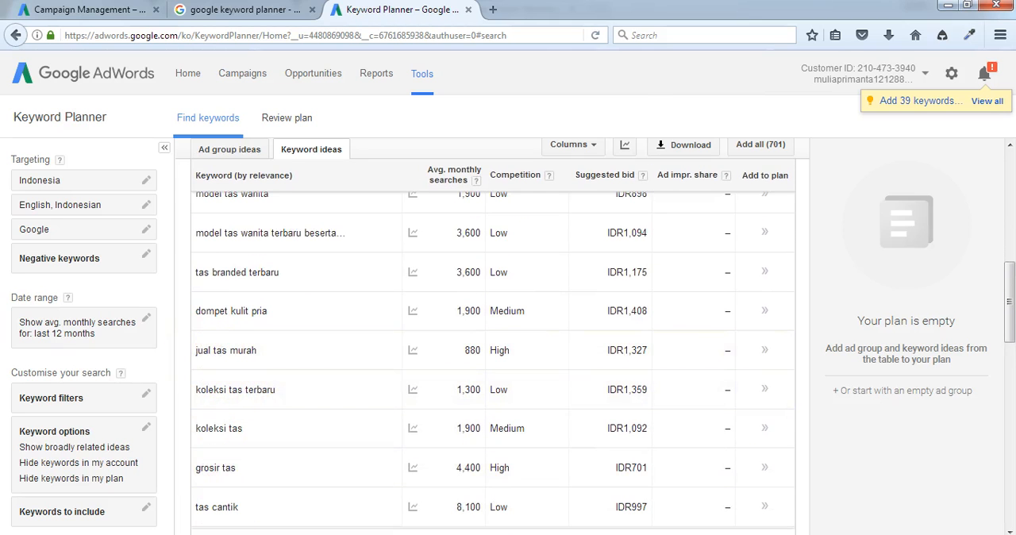
pyautogui.hotkey('alt', 'Tab')
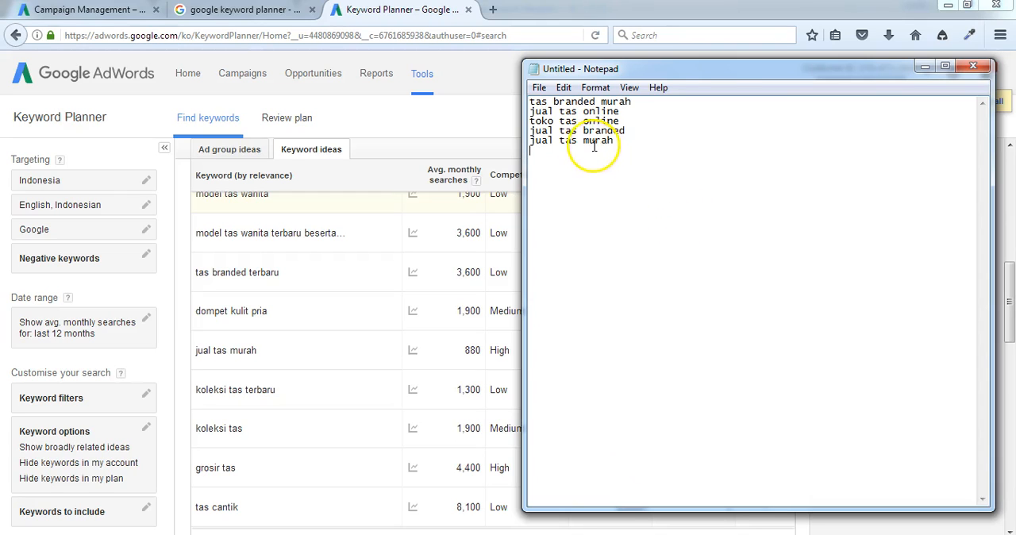
# Step: Find "grosir tas murah" among the Keyword Planner ideas and add it as a new line in the Notepad list
pyautogui.click(333, 330)
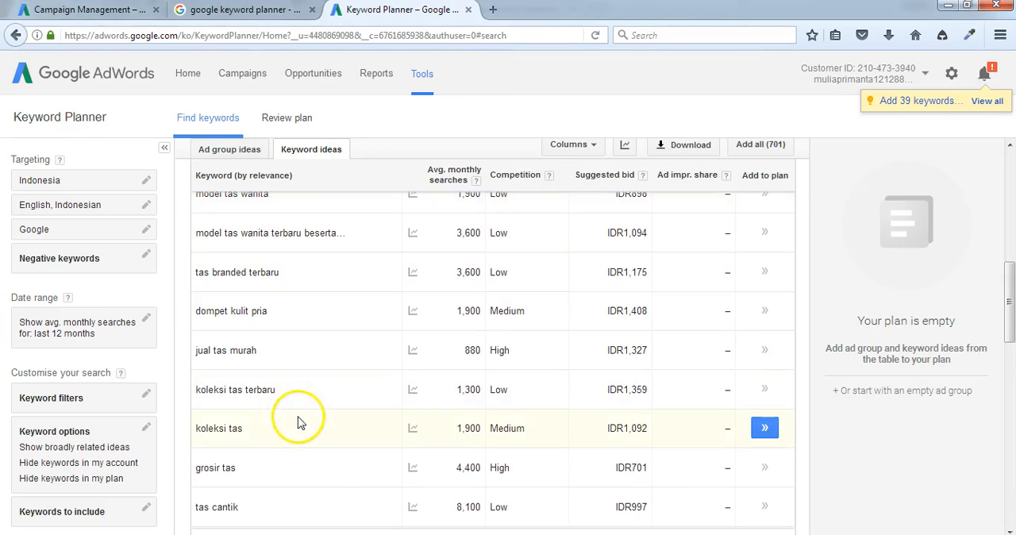
pyautogui.click(332, 533)
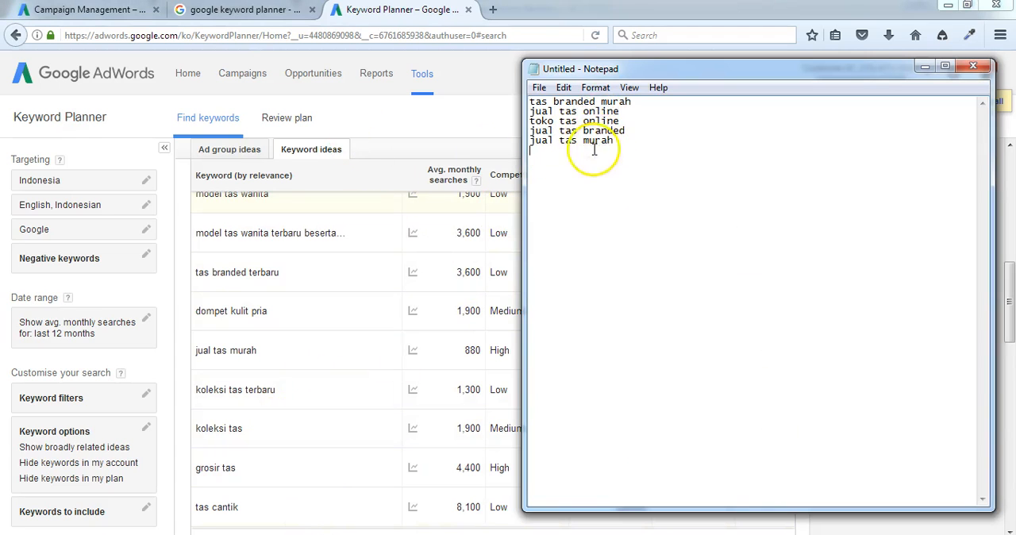
pyautogui.click(383, 126)
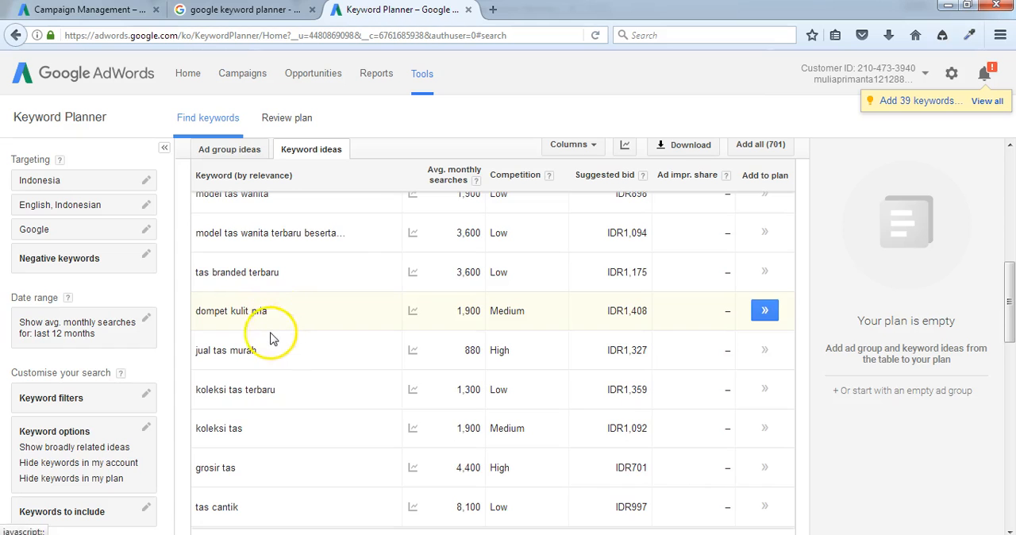
pyautogui.scroll(-4, 254, 431)
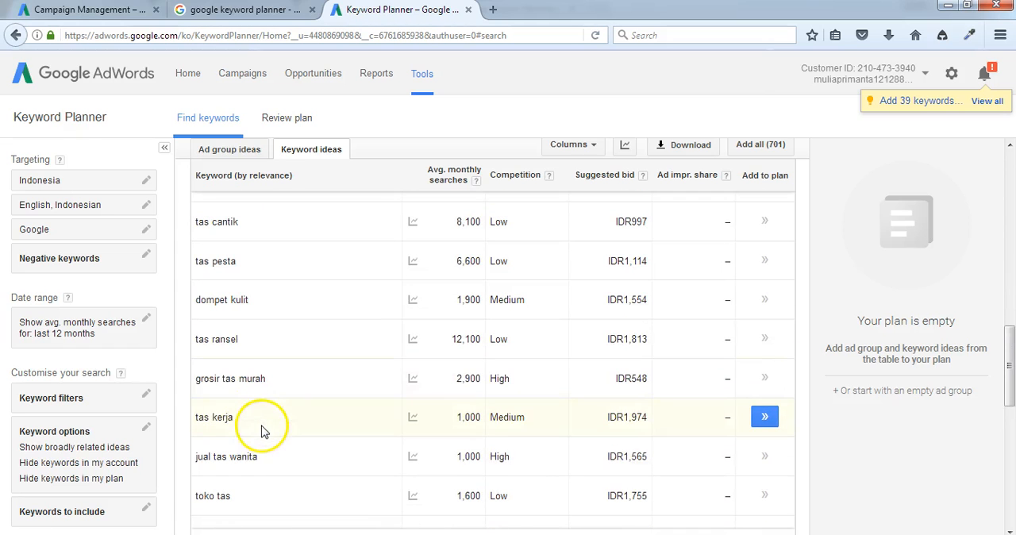
pyautogui.moveTo(216, 383); pyautogui.dragTo(254, 381)
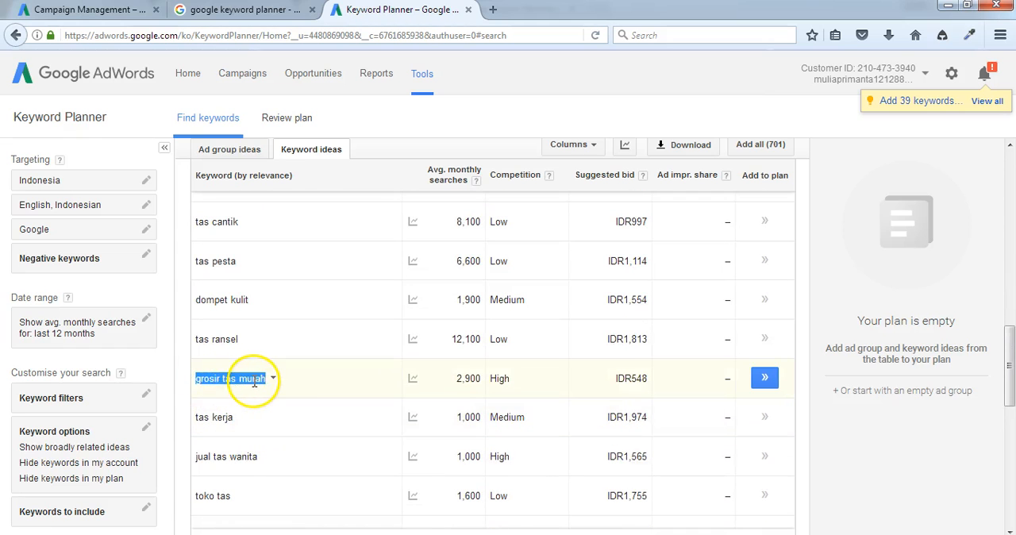
pyautogui.hotkey('ctrl', 'c')
pyautogui.hotkey('alt', 'Tab')
pyautogui.hotkey('ctrl', 'v')
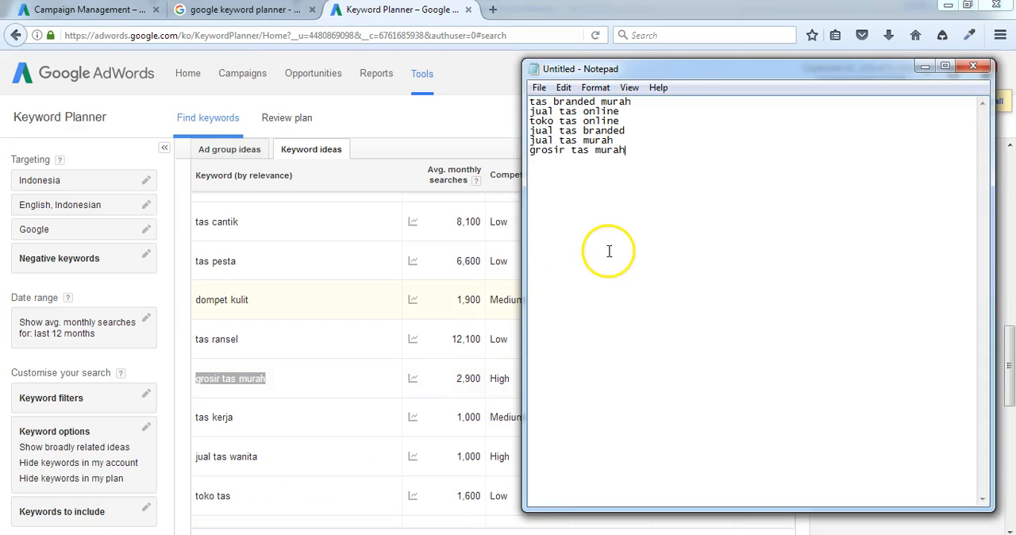
# Step: Copy the keyword idea "jual tas wanita" from Keyword Planner onto a new line of the Notepad list
pyautogui.click(392, 159)
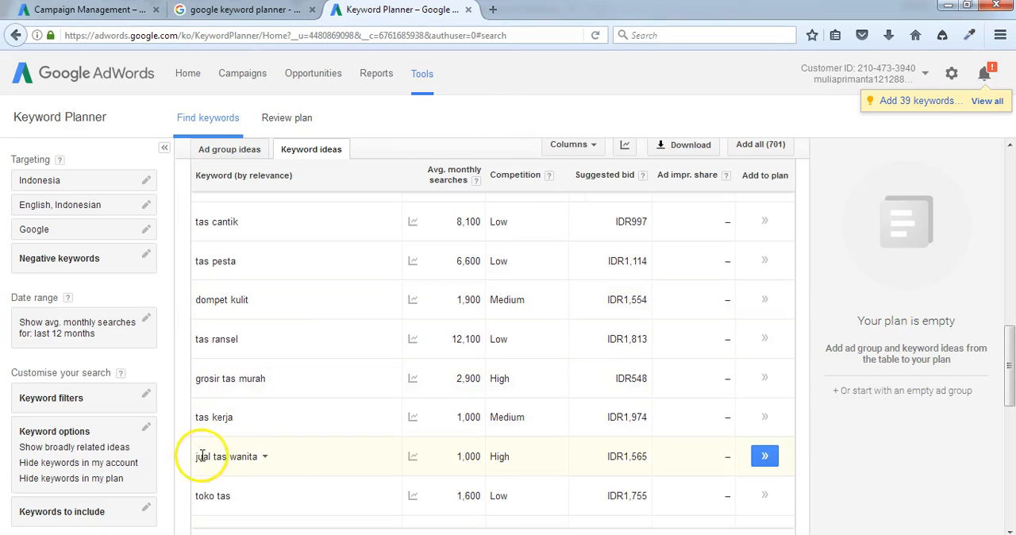
pyautogui.moveTo(257, 460); pyautogui.dragTo(260, 458)
pyautogui.hotkey('ctrl', 'c')
pyautogui.hotkey('alt', 'Tab')
pyautogui.press('Return')
pyautogui.hotkey('ctrl', 'v')
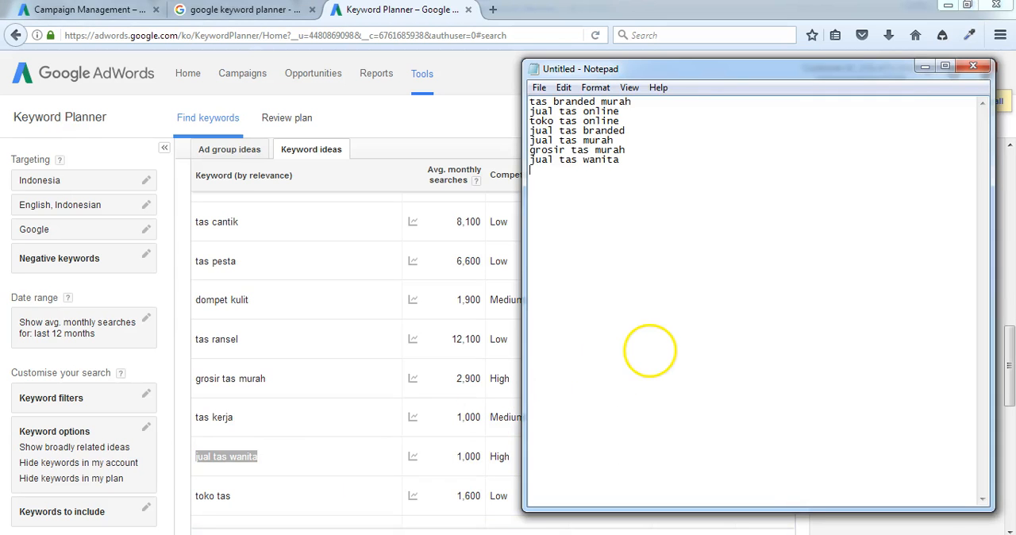
# Step: Find "tas import murah" among the Keyword Planner ideas and copy it onto a new line of the Notepad list
pyautogui.click(376, 117)
pyautogui.scroll(-2, 278, 373)
pyautogui.scroll(-3, 278, 372)
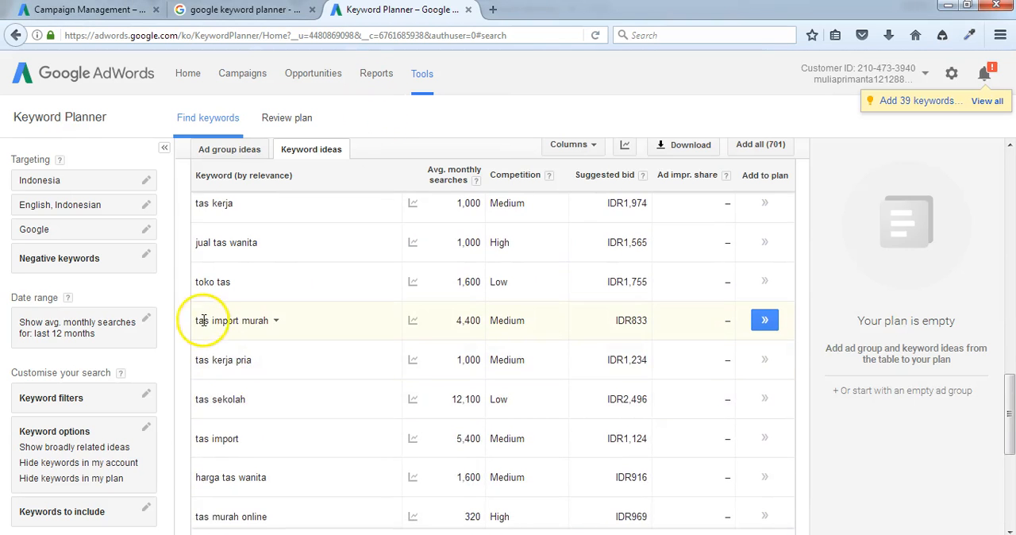
pyautogui.moveTo(191, 320); pyautogui.dragTo(272, 322)
pyautogui.hotkey('ctrl', 'c')
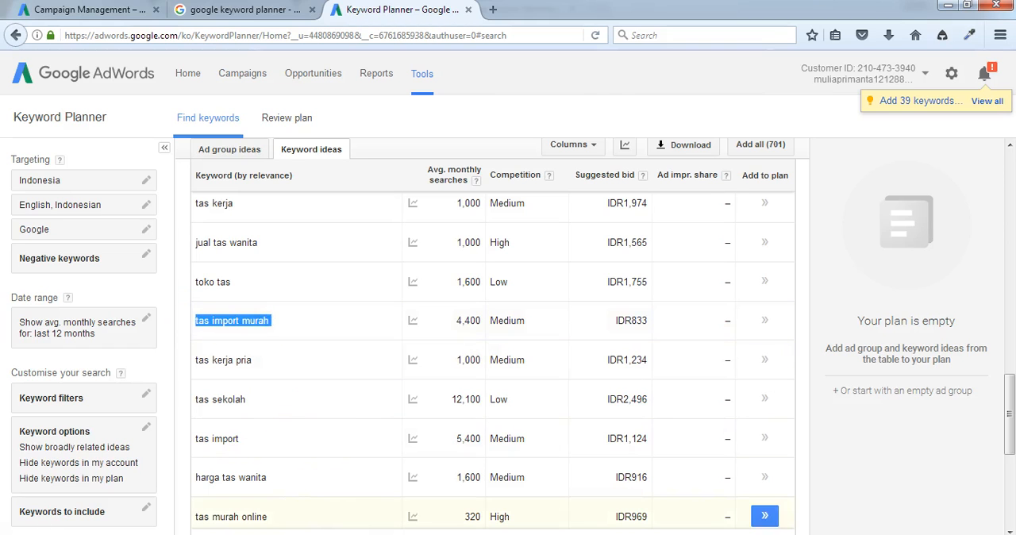
pyautogui.hotkey('alt', 'Tab')
pyautogui.press('Return')
pyautogui.hotkey('ctrl', 'v')
pyautogui.press('Return')
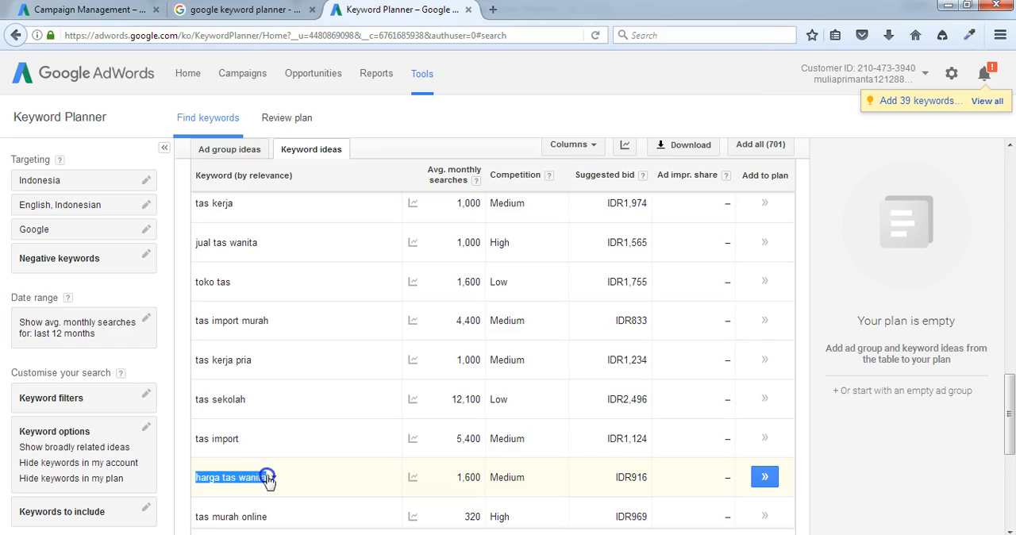
# Step: Add the keyword ideas "harga tas wanita" and "tas murah online" as separate lines at the end of the Notepad list
pyautogui.hotkey('alt', 'Tab')
pyautogui.hotkey('ctrl', 'v')
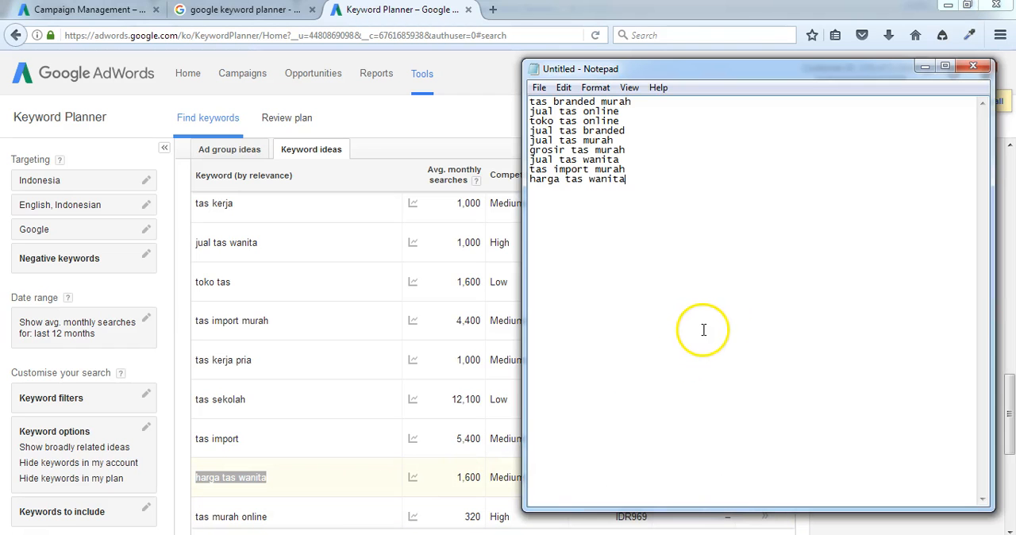
pyautogui.moveTo(193, 515); pyautogui.dragTo(265, 518)
pyautogui.hotkey('ctrl', 'c')
pyautogui.hotkey('alt', 'Tab')
pyautogui.hotkey('ctrl', 'v')
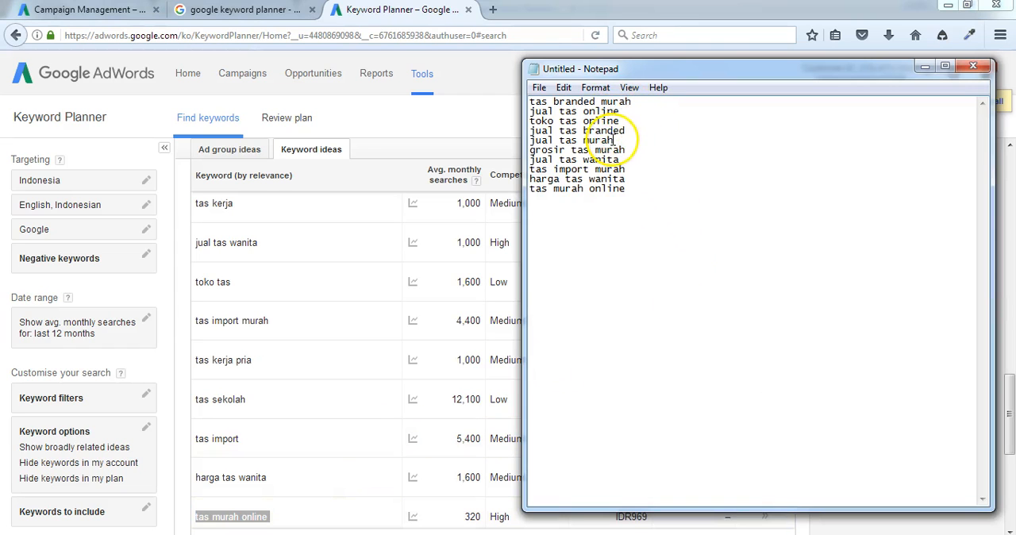
pyautogui.click(655, 194)
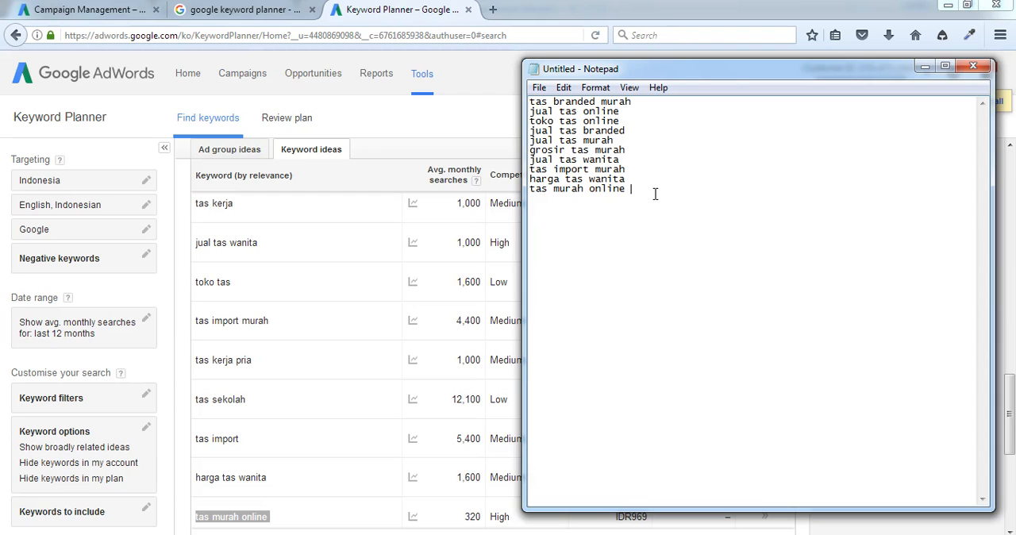
# Step: Open a blank workbook in Microsoft Excel 2010 and maximize its window
pyautogui.click(20, 533)
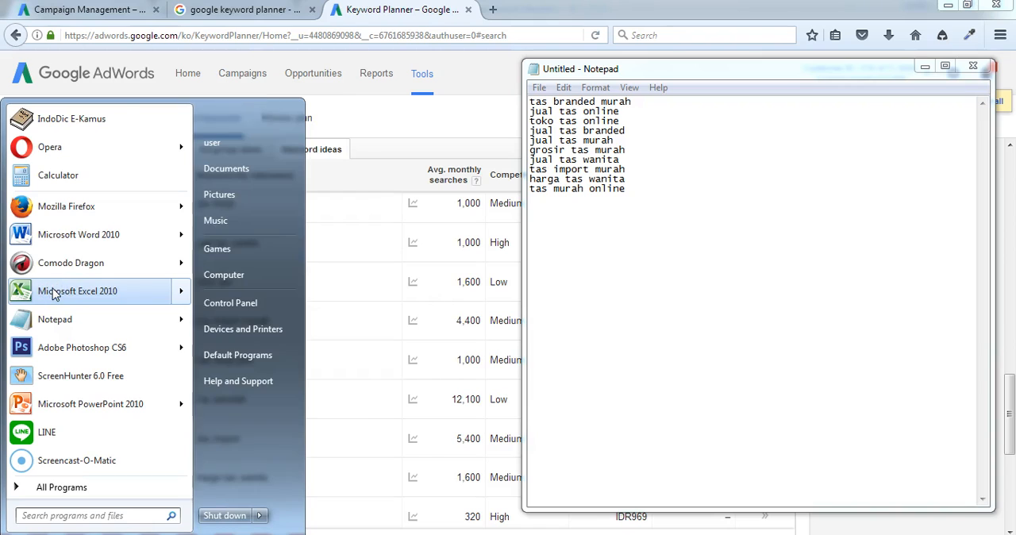
pyautogui.click(136, 235)
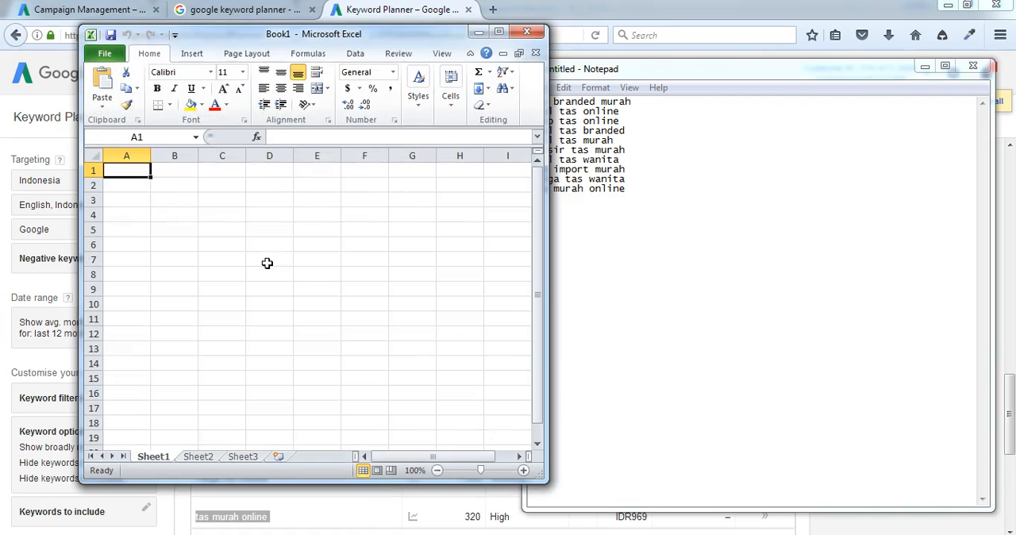
pyautogui.click(499, 32)
# Step: Enter the headings "Ad Group" in A1 and "Keyword" in B1, and fit column A to its content
pyautogui.write('Ad Group')
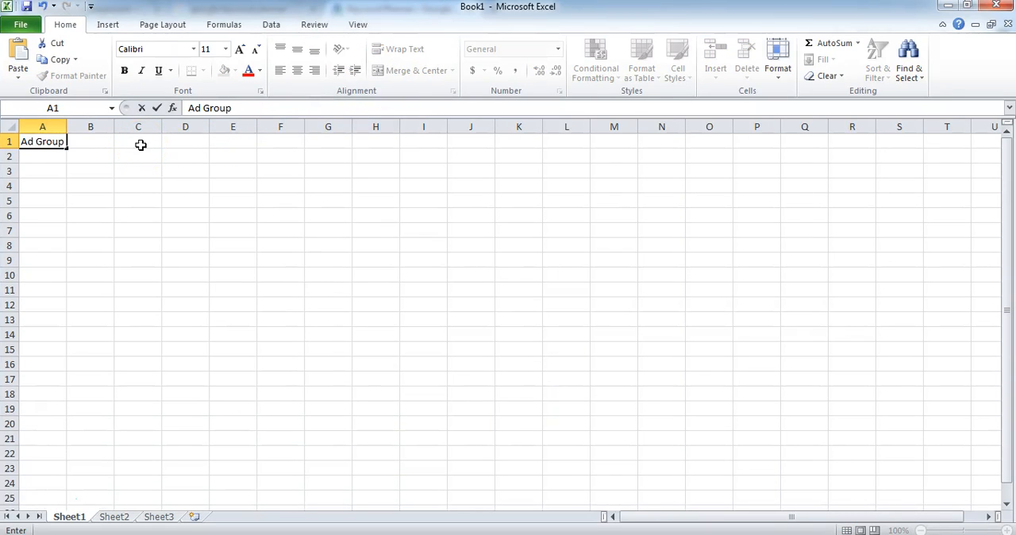
pyautogui.press('Tab')
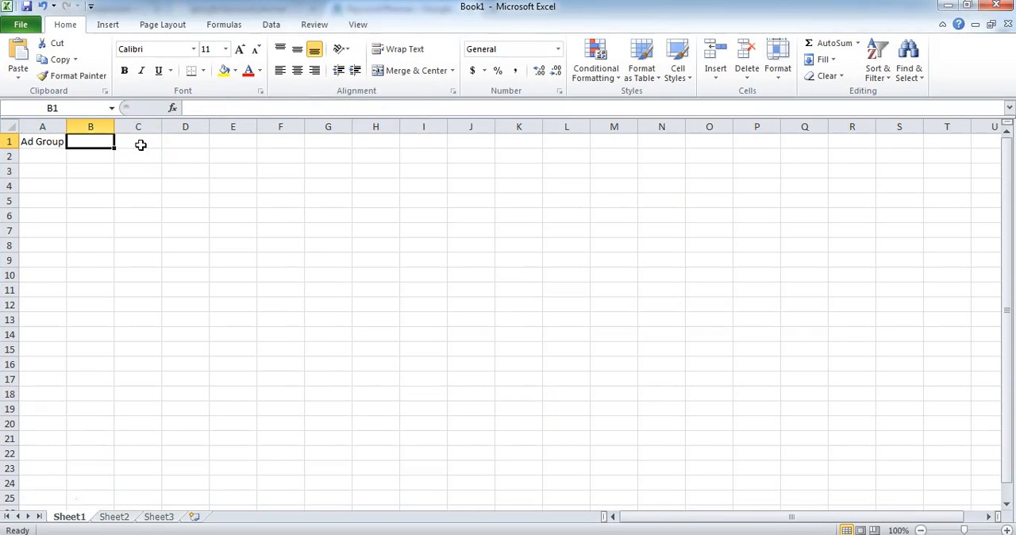
pyautogui.write('A')
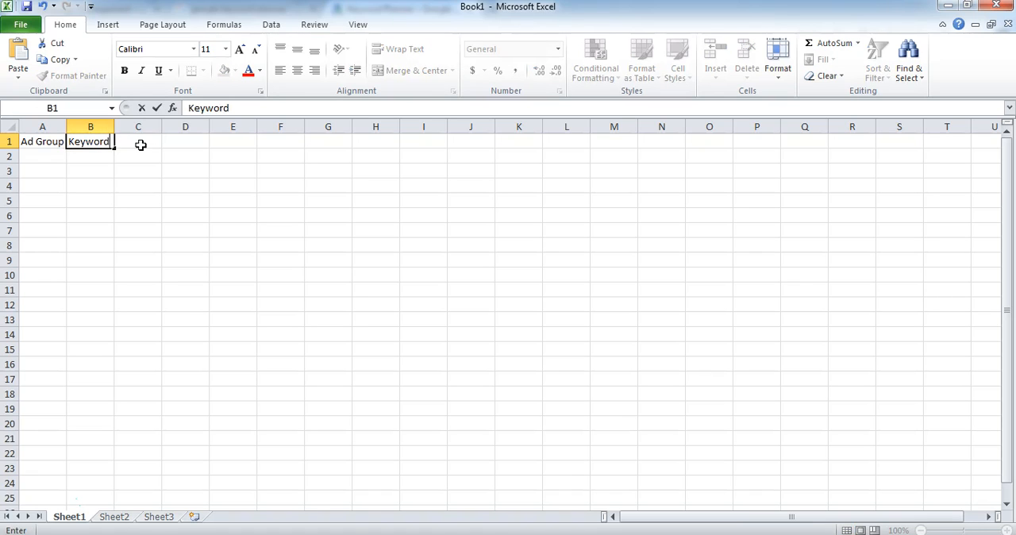
pyautogui.press('Tab')
pyautogui.press('Return')
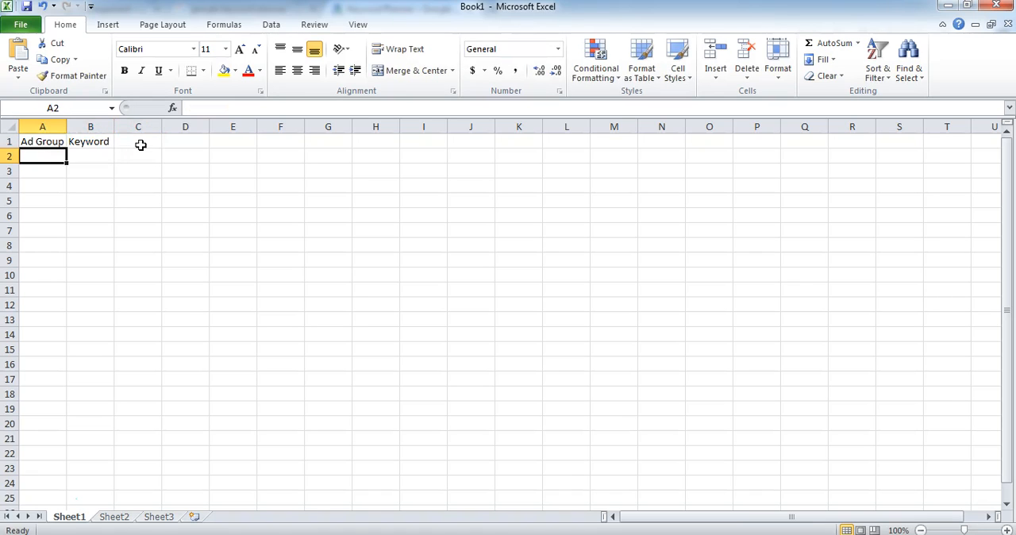
pyautogui.doubleClick(68, 127)
pyautogui.click(104, 161)
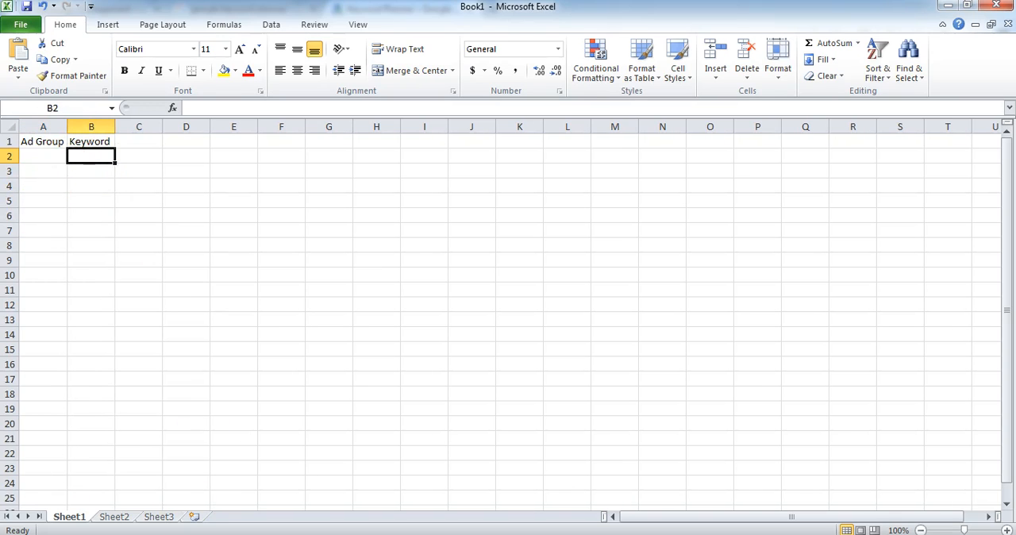
# Step: Identify the shared phrase "jual tas" in the Notepad list and enter it as the ad group in cell A2
pyautogui.hotkey('alt', 'Tab')
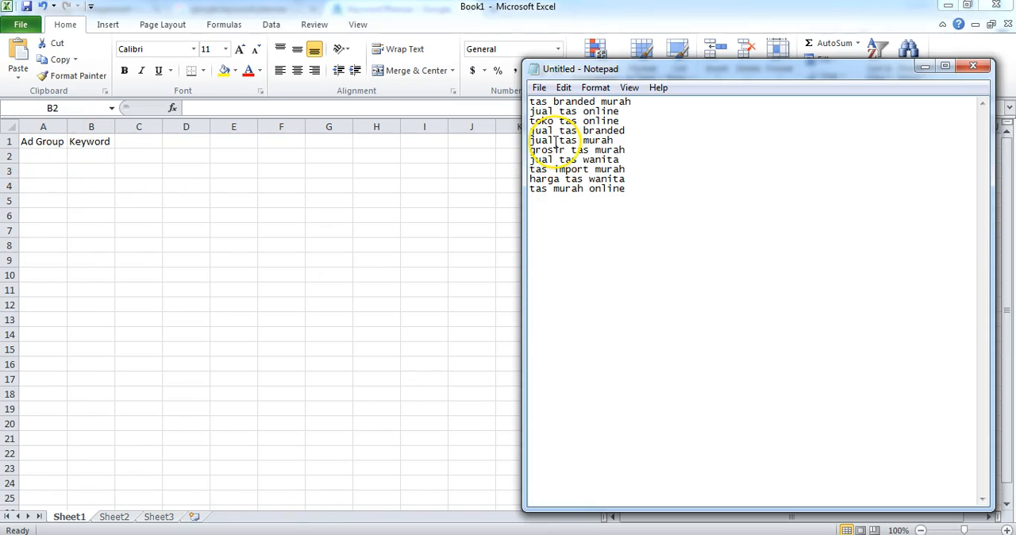
pyautogui.click(530, 104)
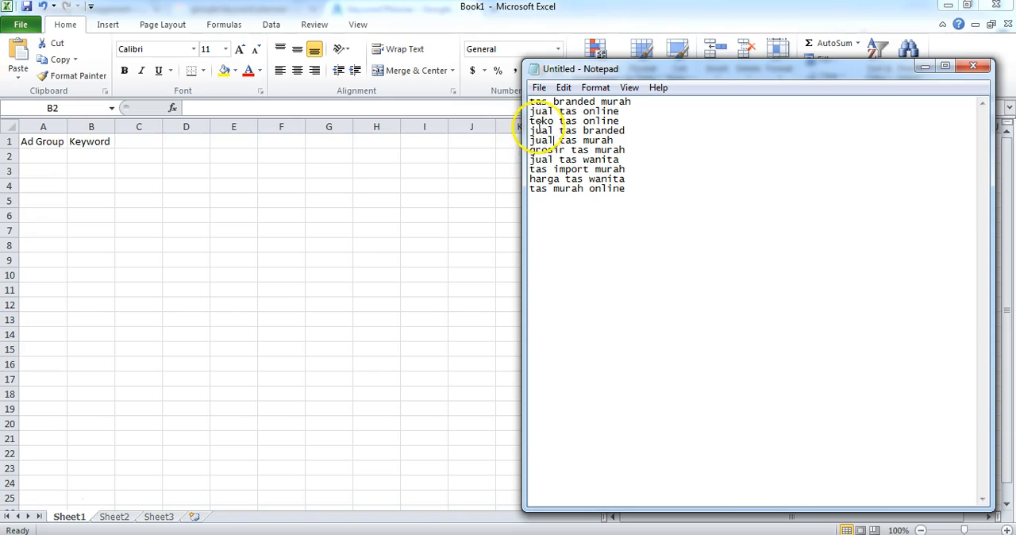
pyautogui.moveTo(530, 111); pyautogui.dragTo(571, 113)
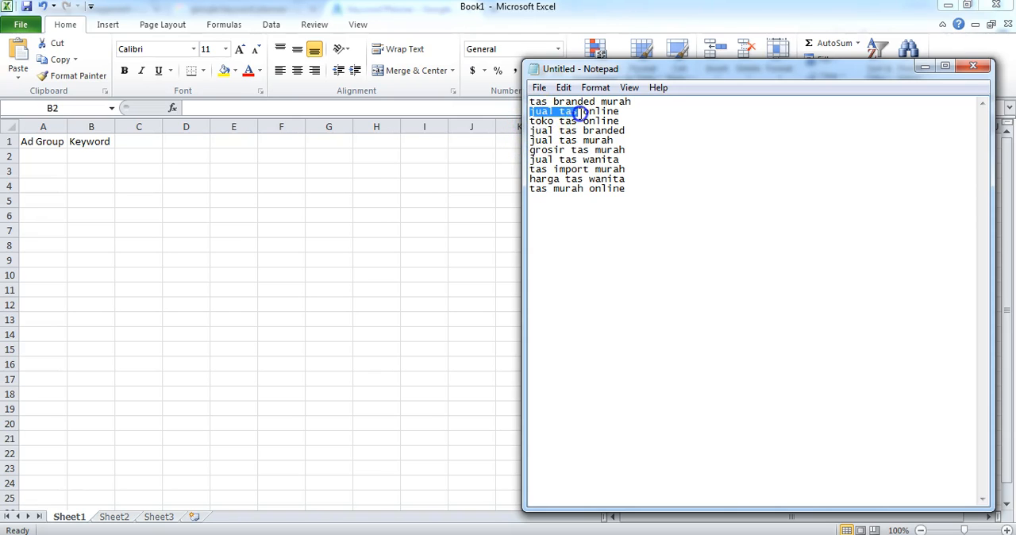
pyautogui.click(49, 159)
pyautogui.click(50, 158)
pyautogui.write('jual')
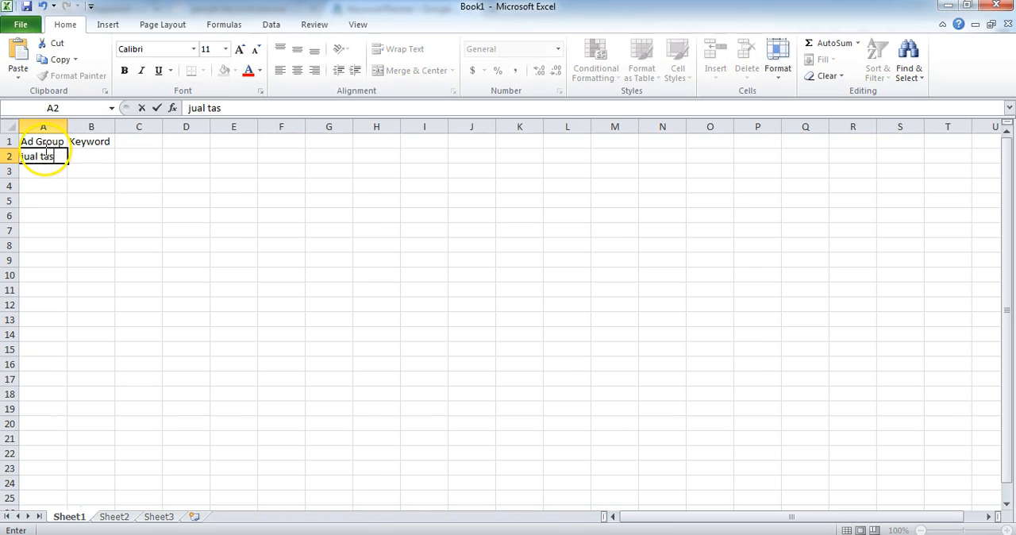
pyautogui.write(' tas')
pyautogui.press('Tab')
# Step: Copy "jual tas online" from the Notepad list into cell B2 and fit column B to its content
pyautogui.hotkey('alt', 'Tab')
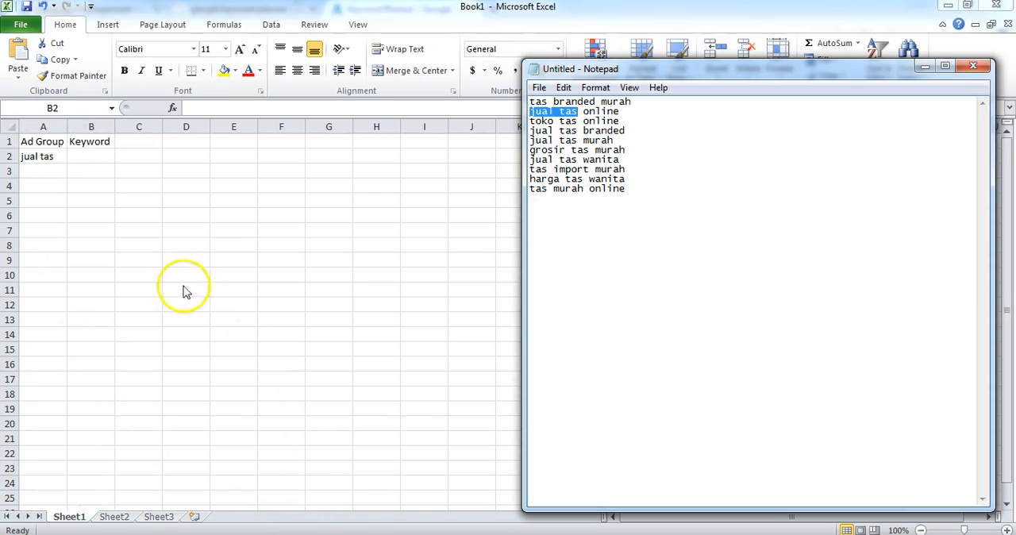
pyautogui.click(632, 136)
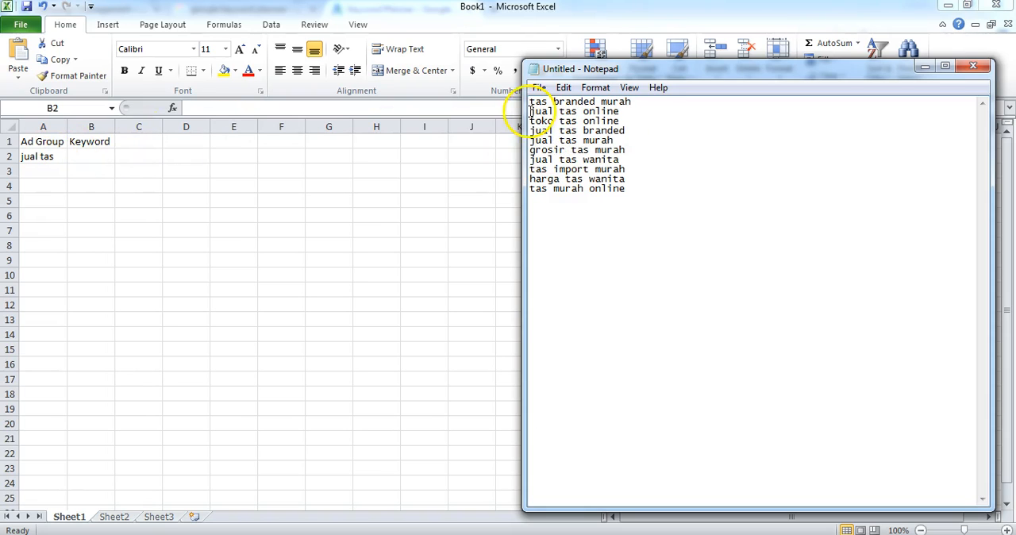
pyautogui.moveTo(530, 111); pyautogui.dragTo(615, 112)
pyautogui.click(74, 153)
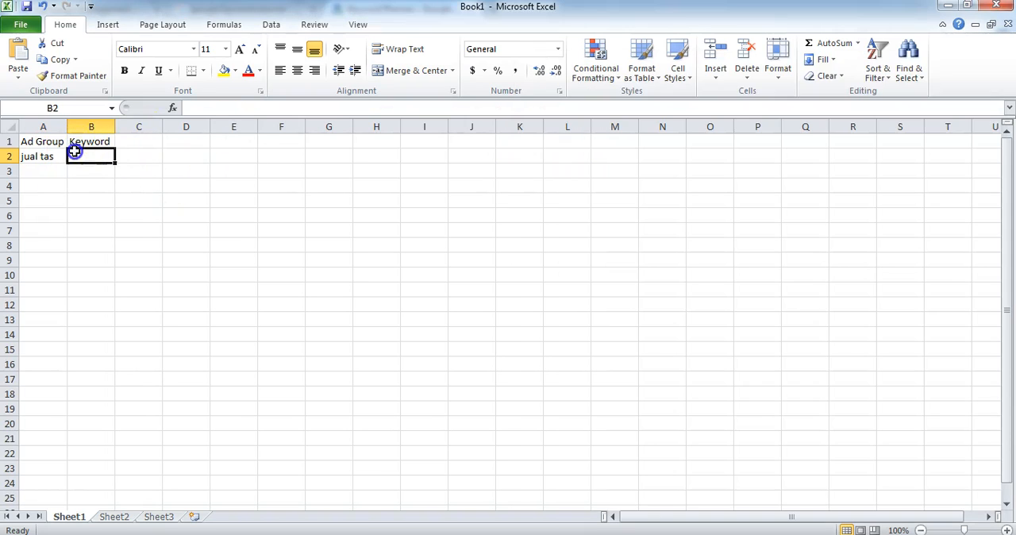
pyautogui.hotkey('ctrl', 'v')
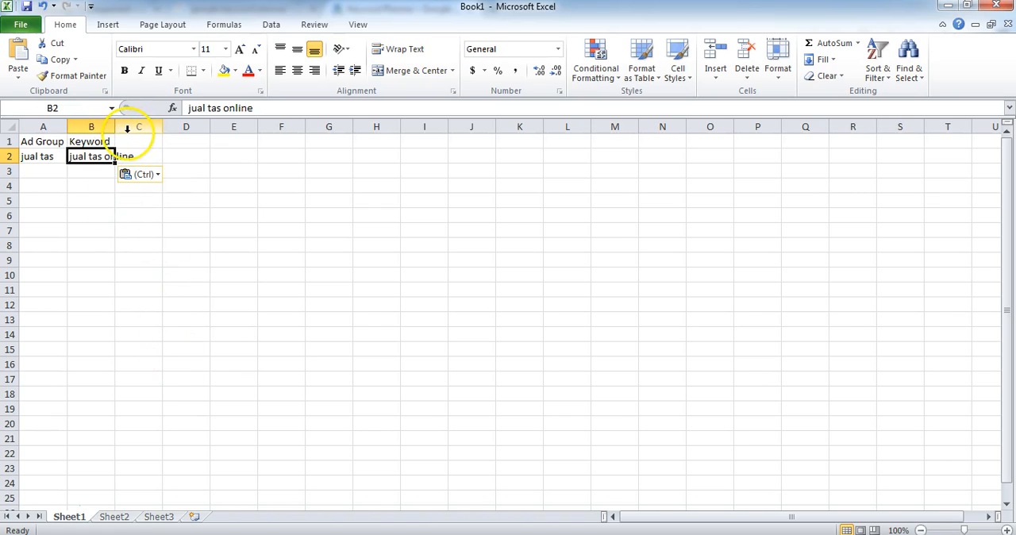
pyautogui.click(92, 127)
pyautogui.doubleClick(115, 127)
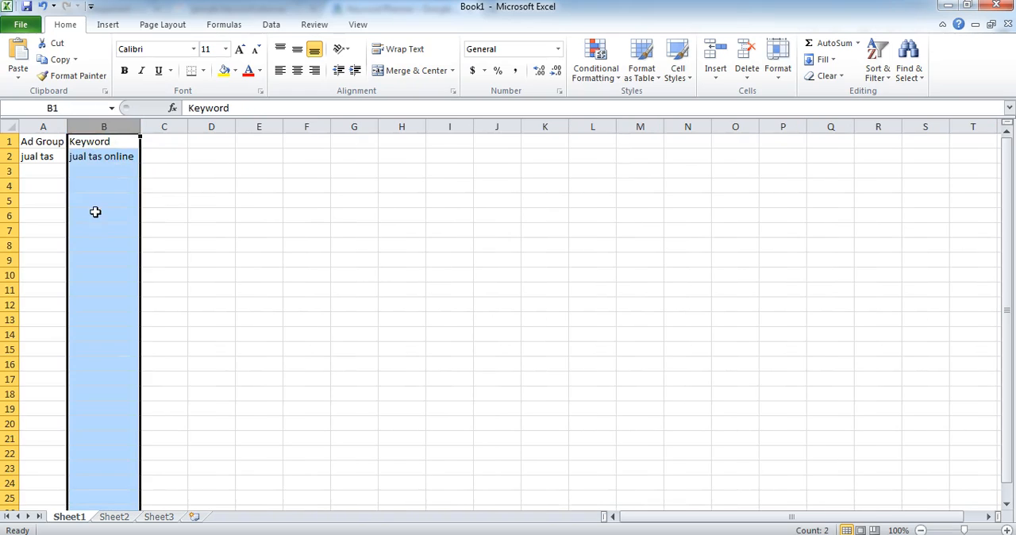
# Step: Copy "jual tas branded" from the Notepad list into cell B3 of the Keyword column
pyautogui.click(90, 172)
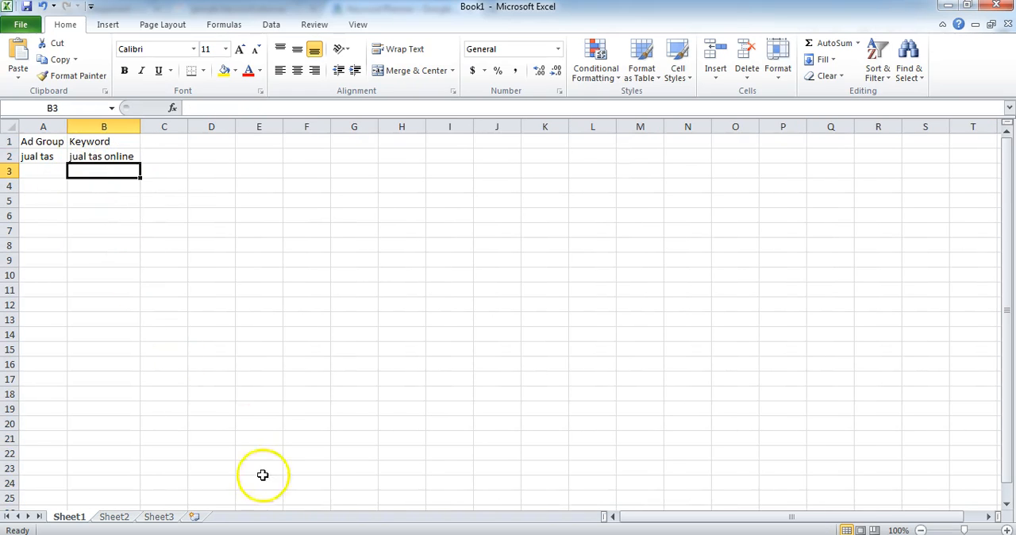
pyautogui.hotkey('alt', 'Tab')
pyautogui.moveTo(530, 130); pyautogui.dragTo(627, 130)
pyautogui.hotkey('ctrl', 'c')
pyautogui.click(99, 170)
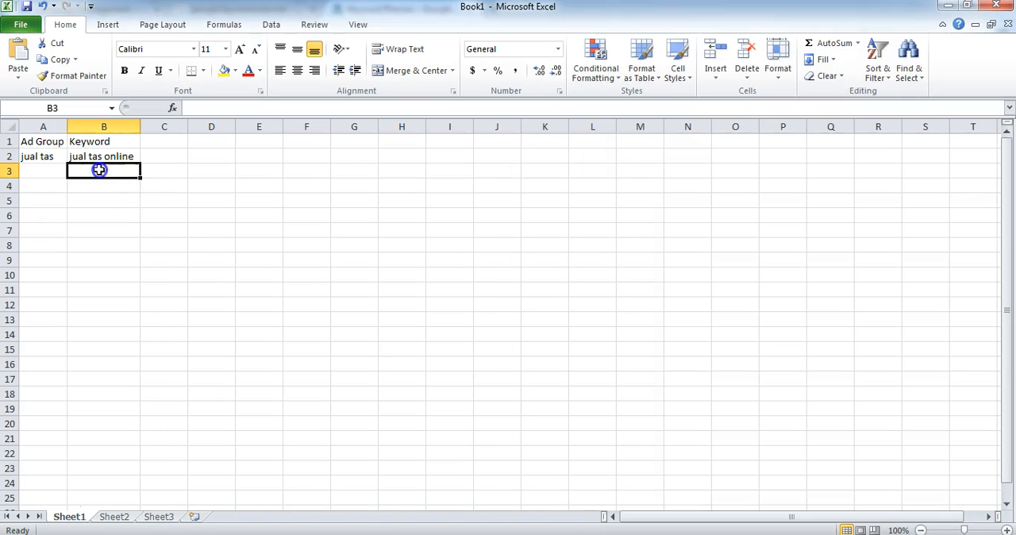
pyautogui.hotkey('ctrl', 'v')
# Step: Copy "jual tas murah" from the Notepad list into cell B4 of the Keyword column
pyautogui.hotkey('alt', 'Tab')
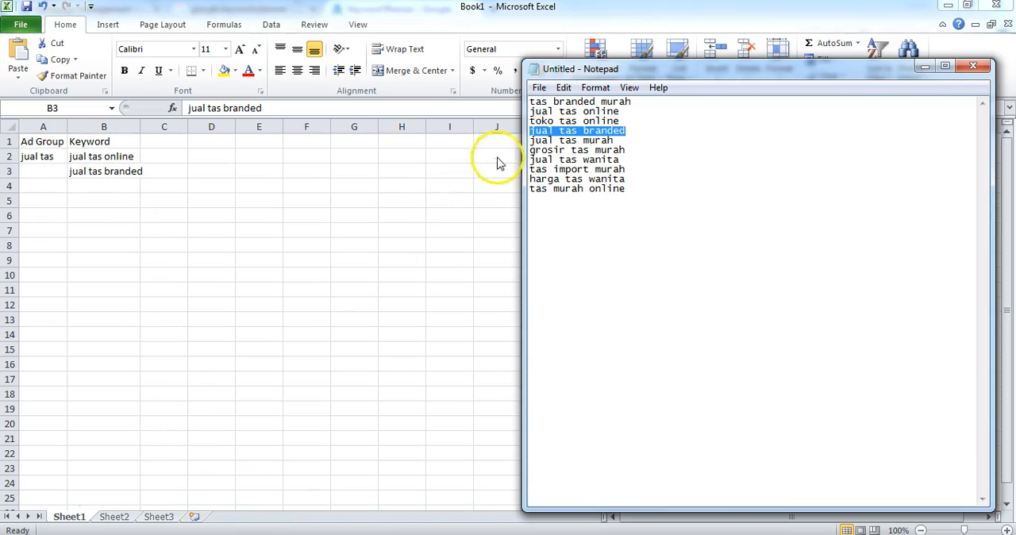
pyautogui.moveTo(530, 140); pyautogui.dragTo(612, 140)
pyautogui.hotkey('ctrl', 'c')
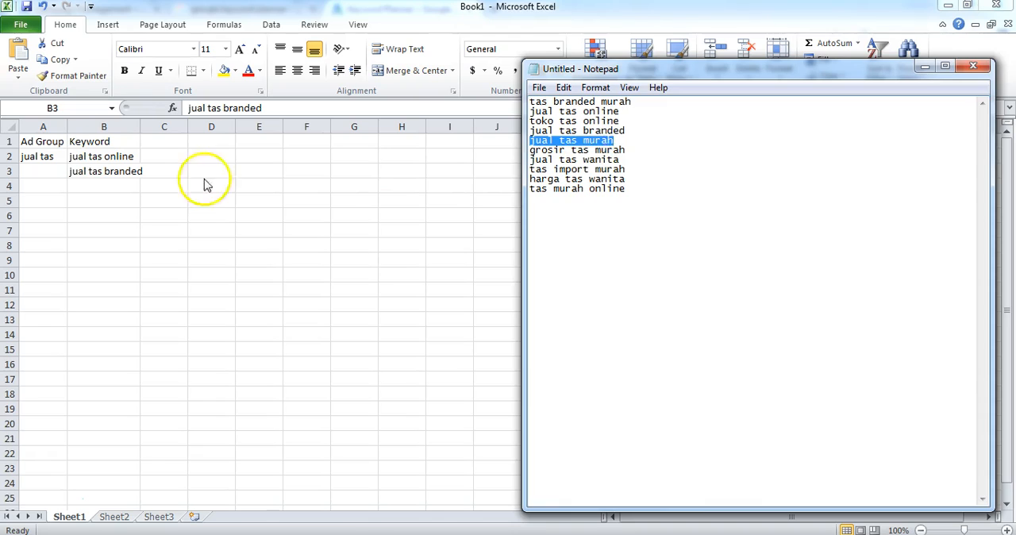
pyautogui.click(101, 176)
pyautogui.click(101, 185)
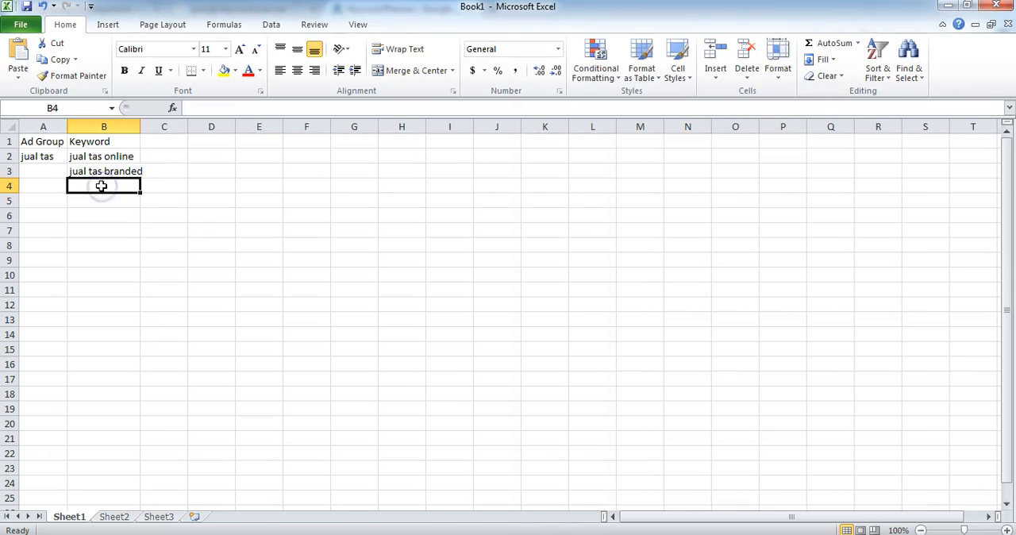
pyautogui.hotkey('ctrl', 'v')
# Step: Copy "jual tas wanita" from the Notepad list into cell B5 of the Keyword column
pyautogui.hotkey('alt', 'Tab')
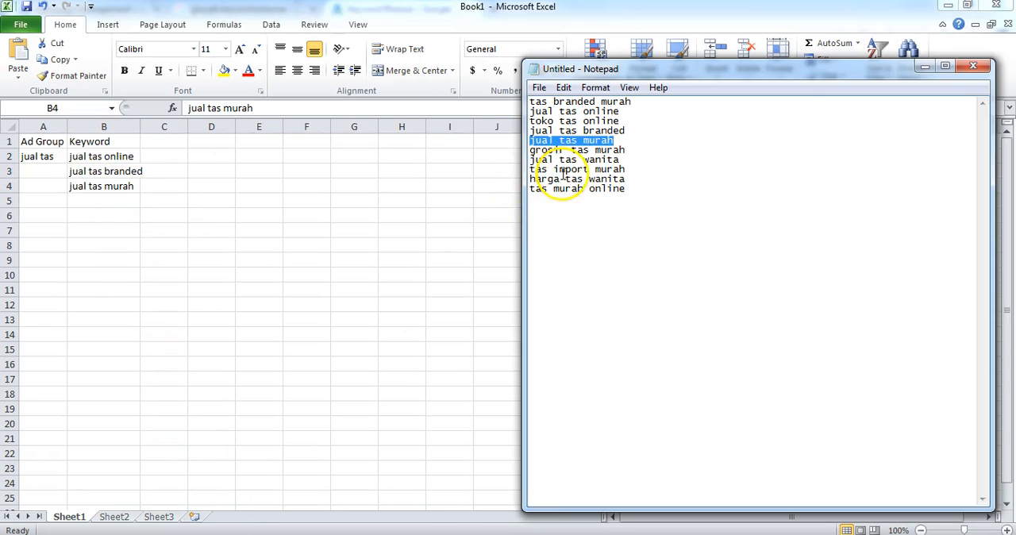
pyautogui.moveTo(531, 160); pyautogui.dragTo(617, 159)
pyautogui.hotkey('ctrl', 'c')
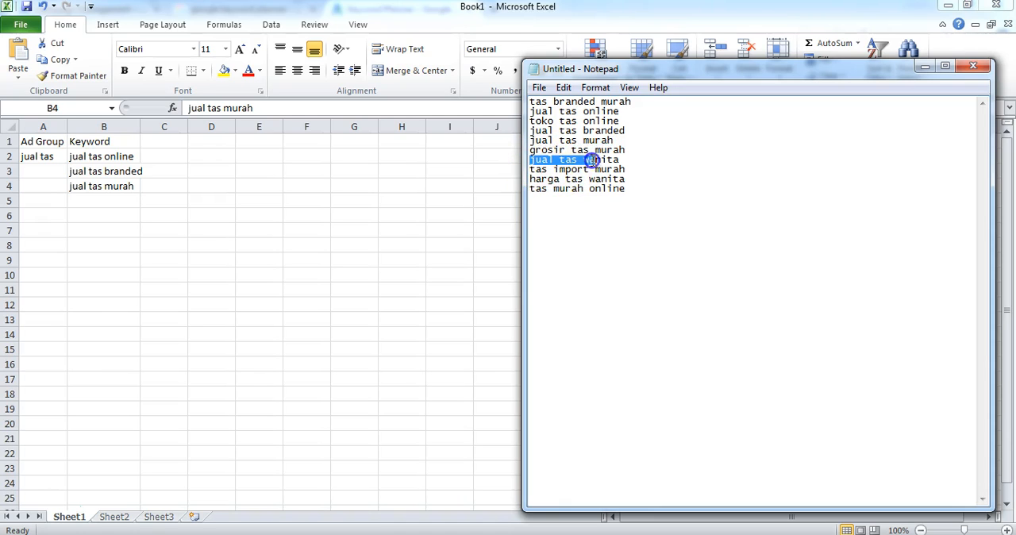
pyautogui.click(95, 200)
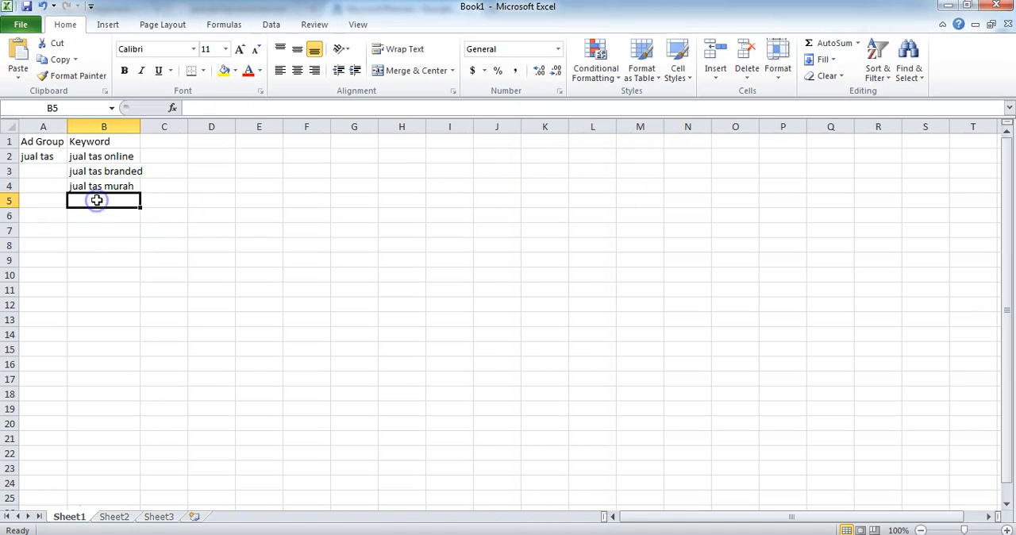
pyautogui.hotkey('ctrl', 'v')
pyautogui.hotkey('alt', 'Tab')
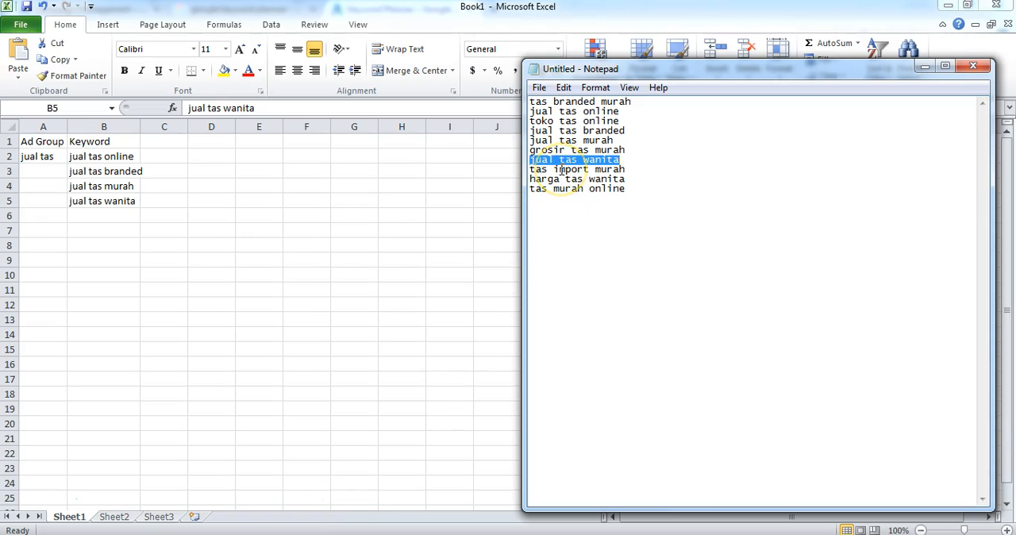
pyautogui.hotkey('alt', 'Tab')
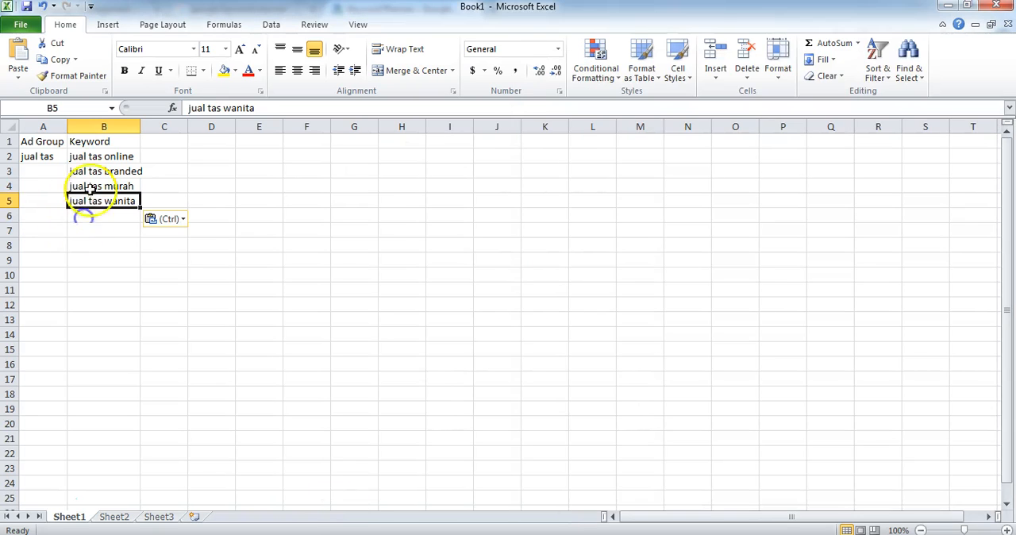
pyautogui.click(95, 278)
pyautogui.click(44, 304)
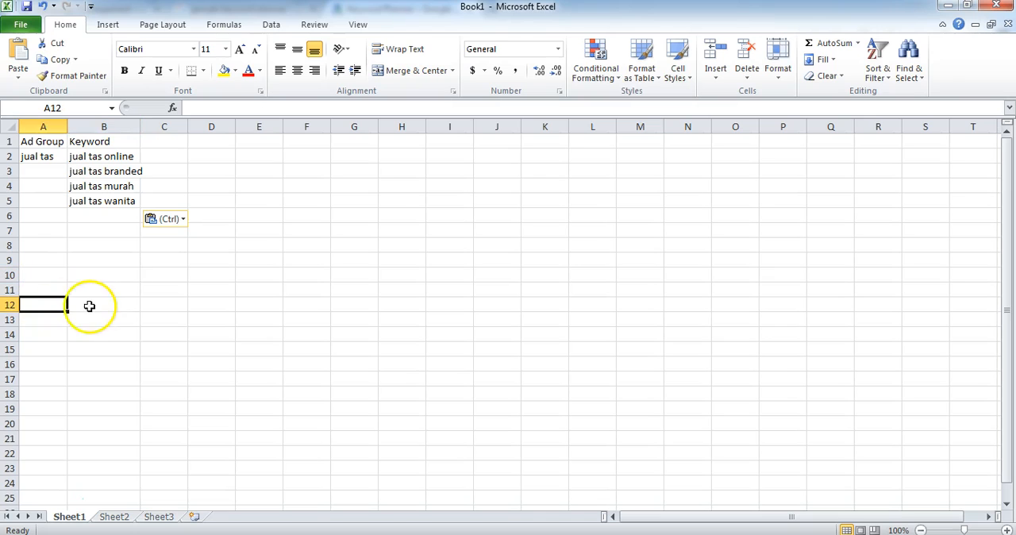
# Step: Copy "tas branded murah" from the Notepad list and enter the ad group name "tas branded" in cell A8
pyautogui.click(197, 534)
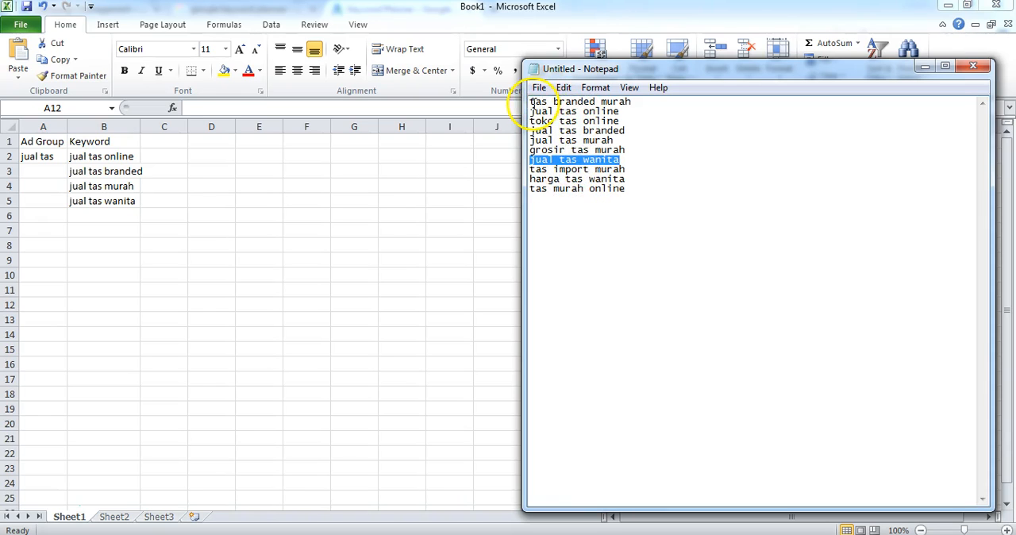
pyautogui.moveTo(531, 101); pyautogui.dragTo(642, 105)
pyautogui.hotkey('ctrl', 'c')
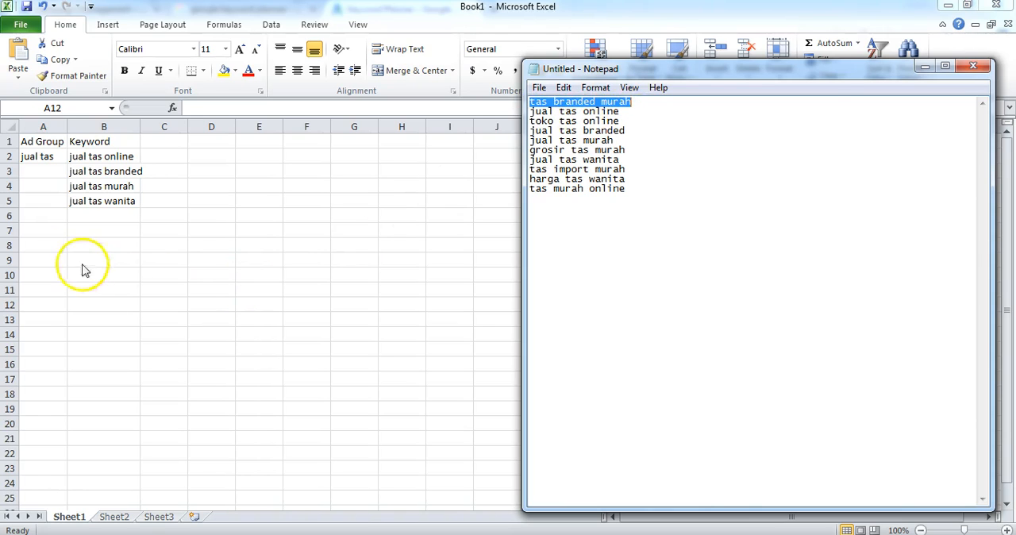
pyautogui.click(34, 243)
pyautogui.click(34, 244)
pyautogui.write('tas b')
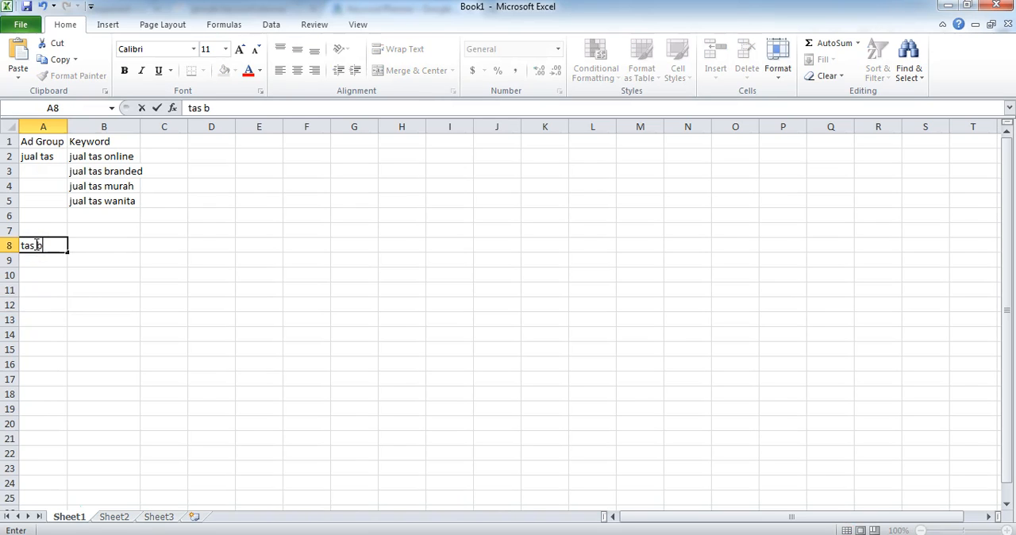
pyautogui.press('Return')
# Step: Fit the widths of the Ad Group and Keyword columns to their contents
pyautogui.press('Right')
pyautogui.press('Up')
pyautogui.doubleClick(68, 127)
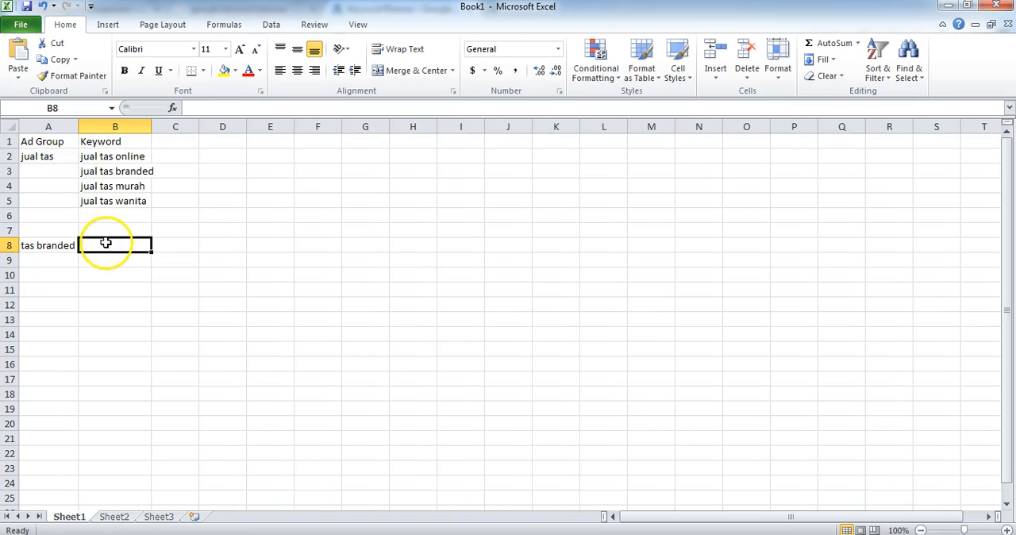
pyautogui.doubleClick(151, 127)
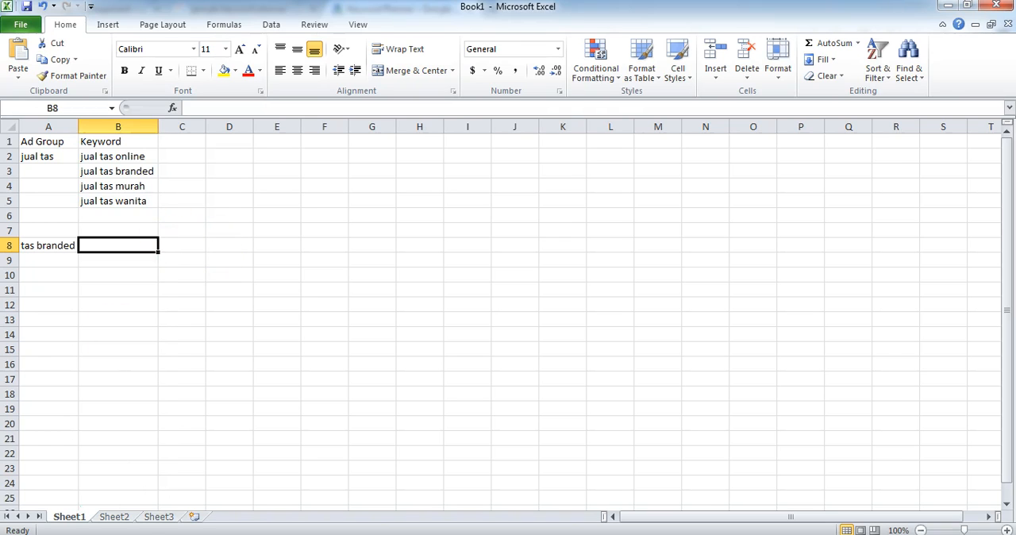
# Step: Paste "tas branded murah" into cell B8 and widen column B to fit the keyword
pyautogui.hotkey('alt', 'Tab')
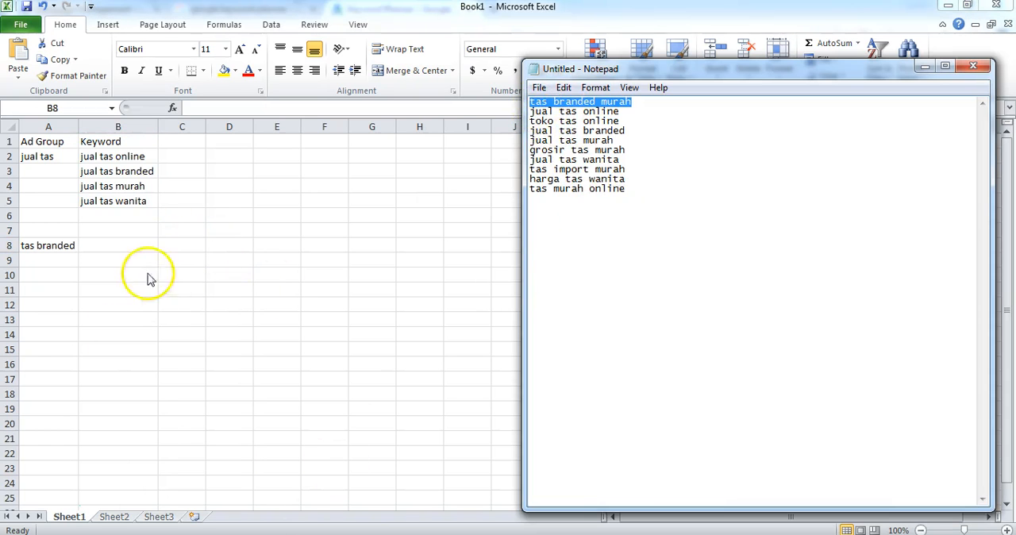
pyautogui.click(104, 242)
pyautogui.hotkey('ctrl', 'v')
pyautogui.click(125, 263)
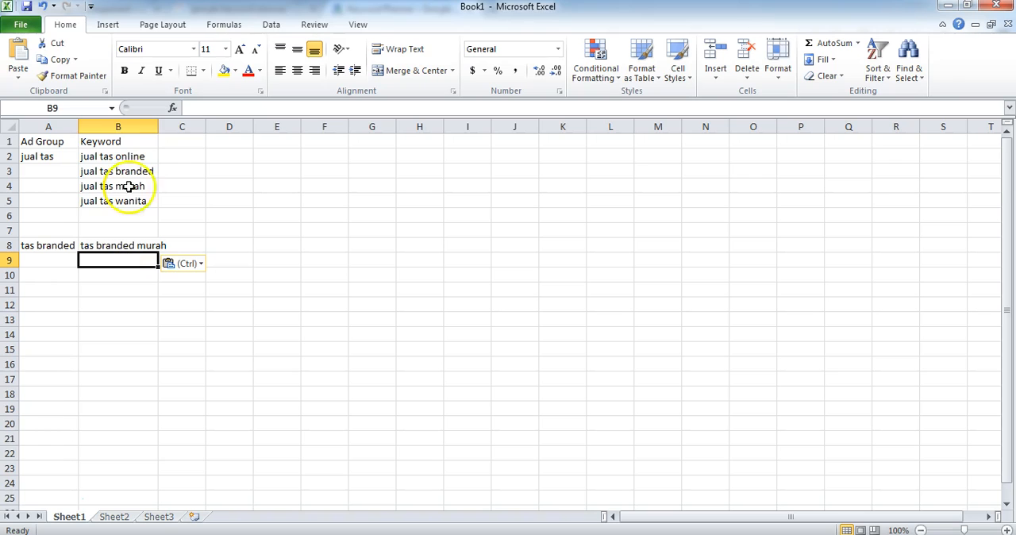
pyautogui.moveTo(156, 127); pyautogui.dragTo(171, 128)
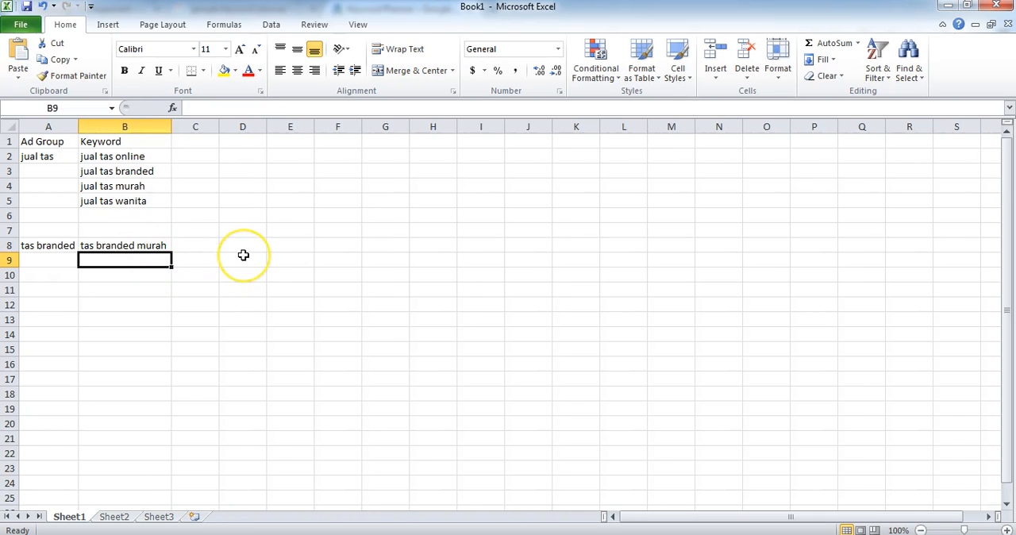
# Step: Enter the keyword "tas branded berkualitas" in cell B9 and fit column B to its content
pyautogui.write('tas branded berk')
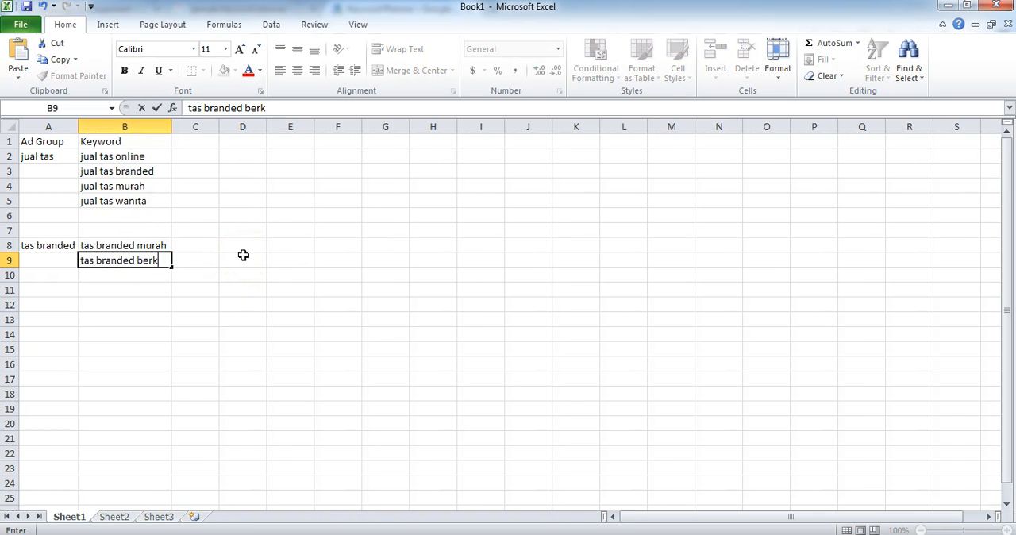
pyautogui.write('ualitas')
pyautogui.click(148, 280)
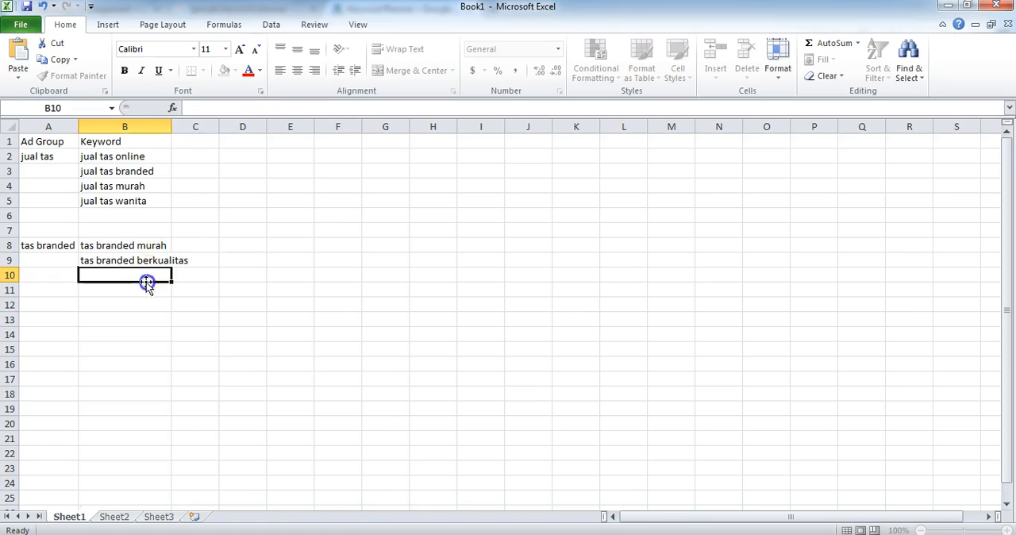
pyautogui.doubleClick(170, 127)
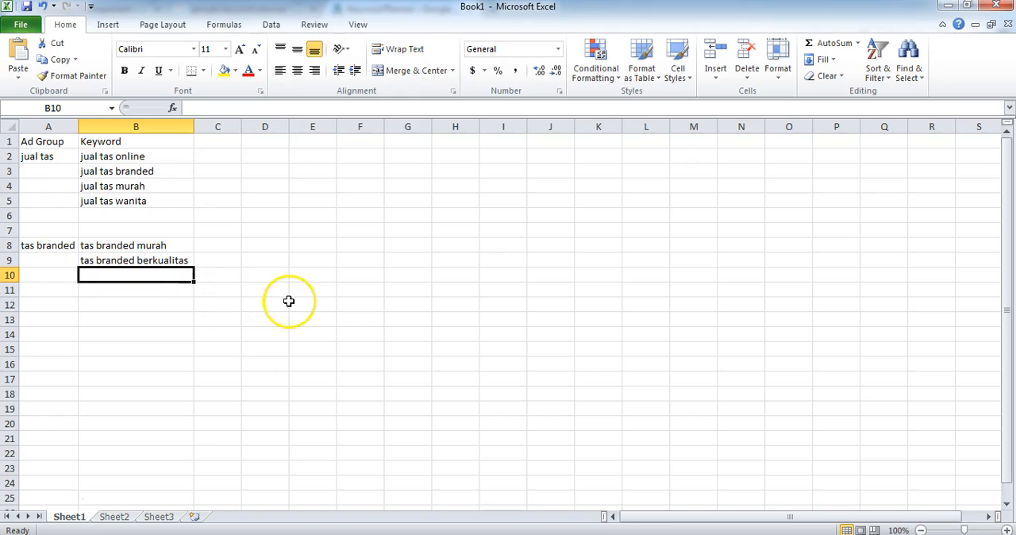
# Step: Enter the keyword "tas branded wanita" in cell B10 for the "tas branded" ad group
pyautogui.write('tas branded')
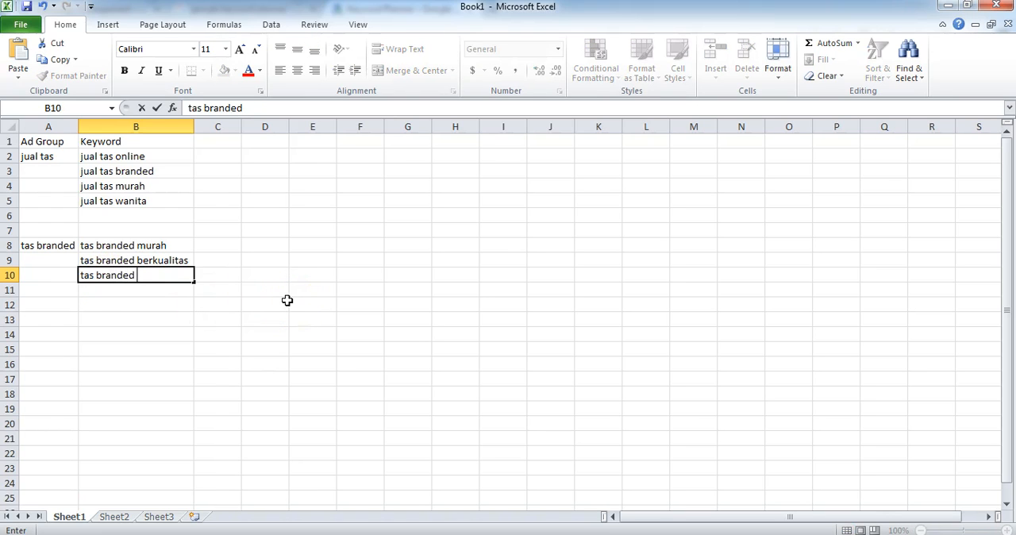
pyautogui.press('Return')
pyautogui.press('Down')
pyautogui.press('Down')
pyautogui.press('Left')
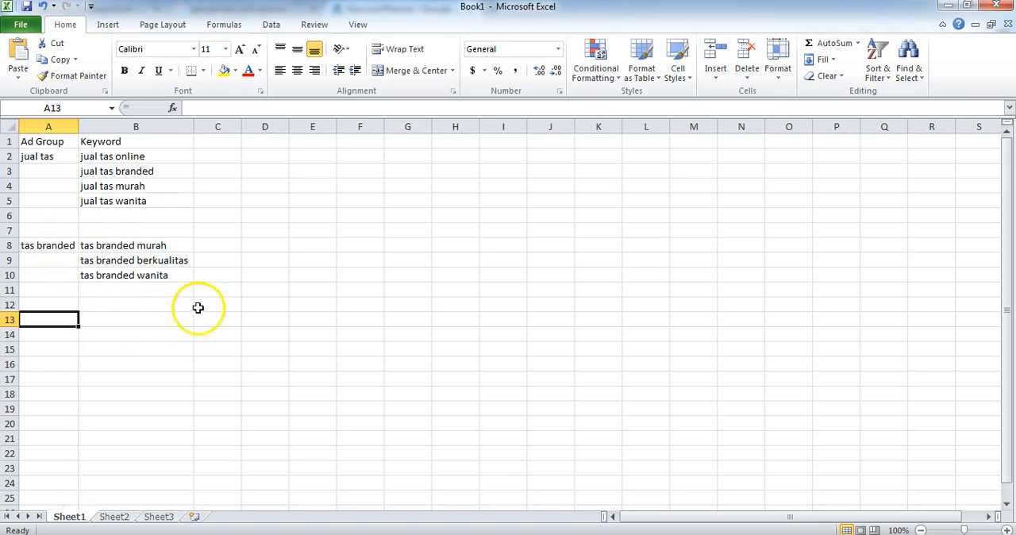
# Step: Add the column heading "Iklan" in cell C1, beside the Keyword heading
pyautogui.click(230, 146)
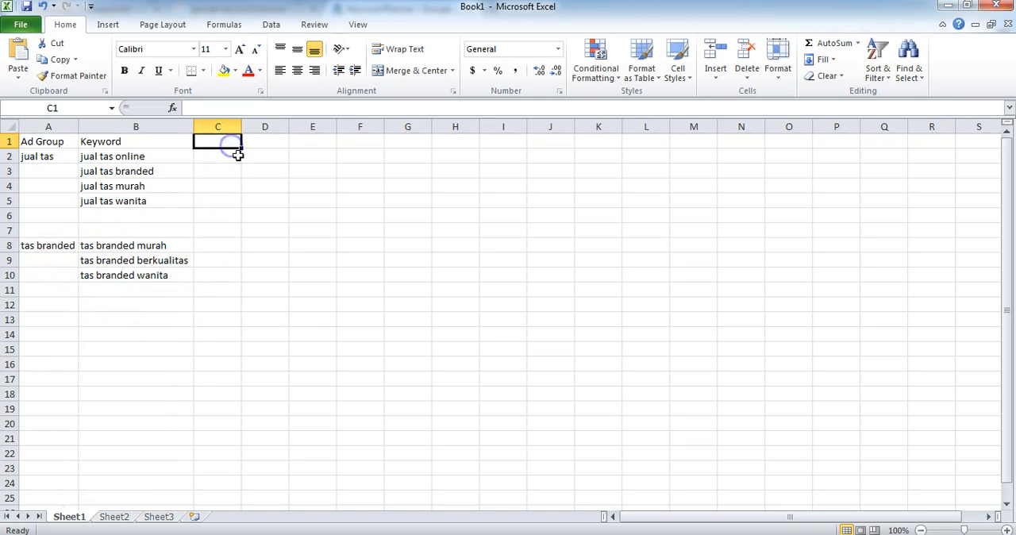
pyautogui.write('Iklan')
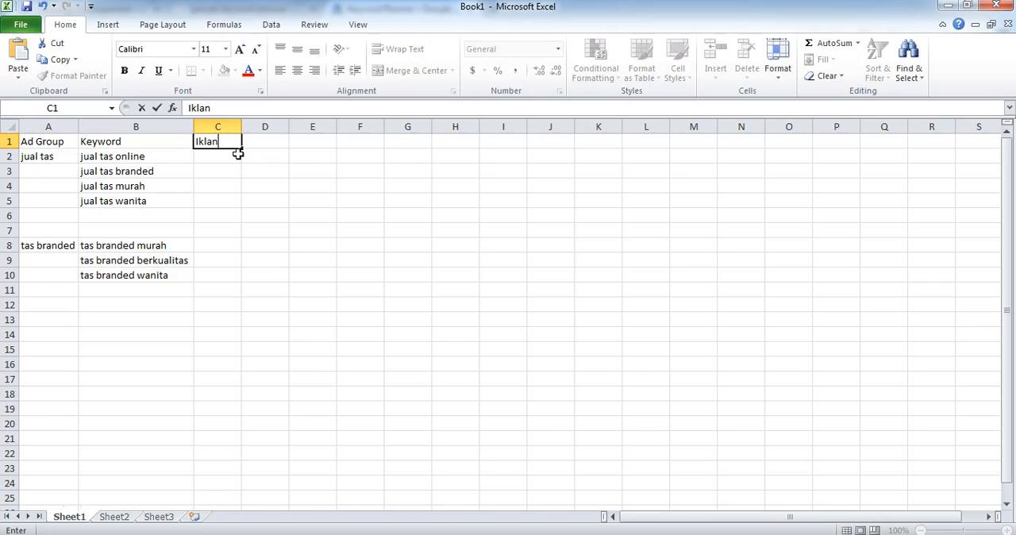
pyautogui.press('Return')
pyautogui.press('Down')
pyautogui.press('Left')
pyautogui.press('Up')
pyautogui.press('Right')
pyautogui.press('Down')
pyautogui.press('Down')
pyautogui.press('Down')
pyautogui.press('Up')
pyautogui.press('Up')
pyautogui.press('Up')
pyautogui.press('Down')
pyautogui.press('Down')
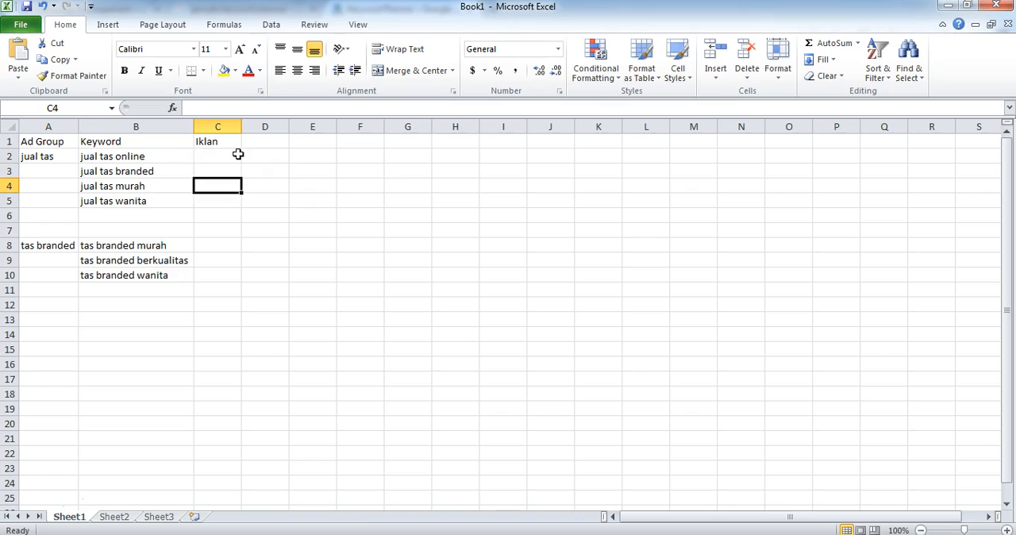
pyautogui.press('Down')
pyautogui.press('Left')
pyautogui.press('Left')
pyautogui.press('Up')
pyautogui.press('Up')
pyautogui.press('Up')
pyautogui.press('Right')
pyautogui.press('Left')
pyautogui.press('Right')
pyautogui.press('Left')
pyautogui.press('Right')
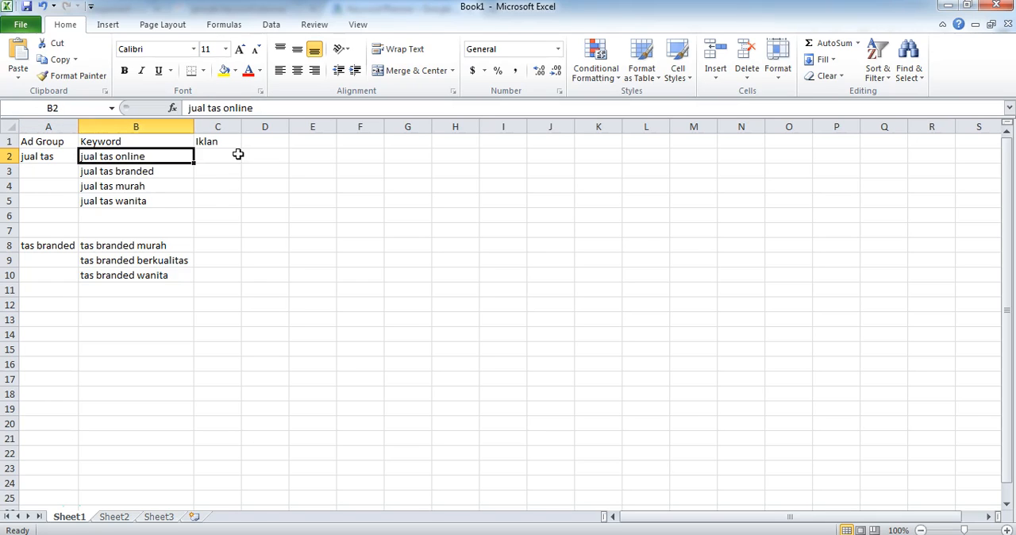
pyautogui.press('Down')
pyautogui.press('Left')
pyautogui.press('Up')
pyautogui.press('Right')
pyautogui.press('Down')
pyautogui.press('Left')
pyautogui.press('Right')
pyautogui.press('Up')
pyautogui.press('Down')
pyautogui.press('Down')
pyautogui.press('Down')
pyautogui.press('Down')
pyautogui.press('Down')
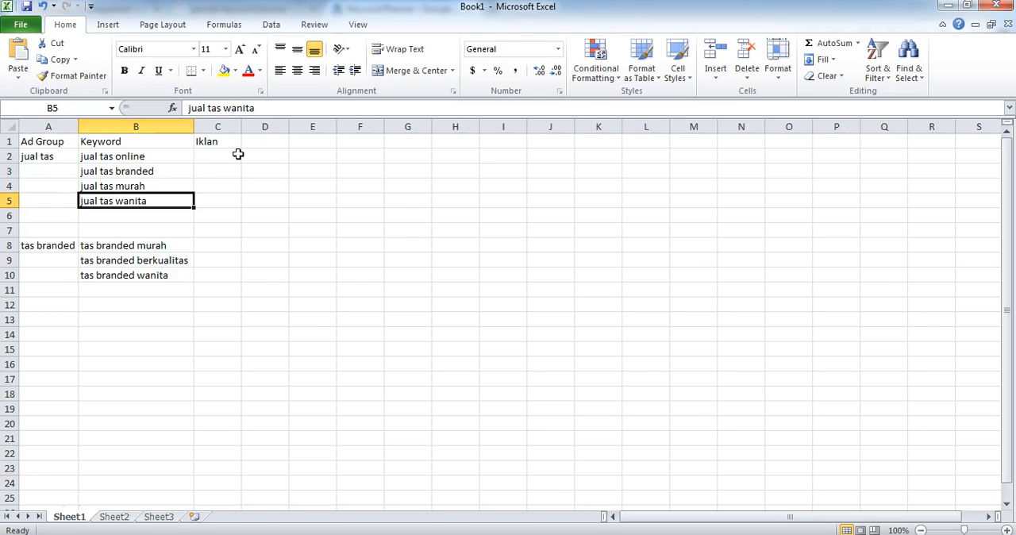
pyautogui.press('Right')
pyautogui.press('Up')
pyautogui.press('Up')
pyautogui.press('Up')
pyautogui.press('Up')
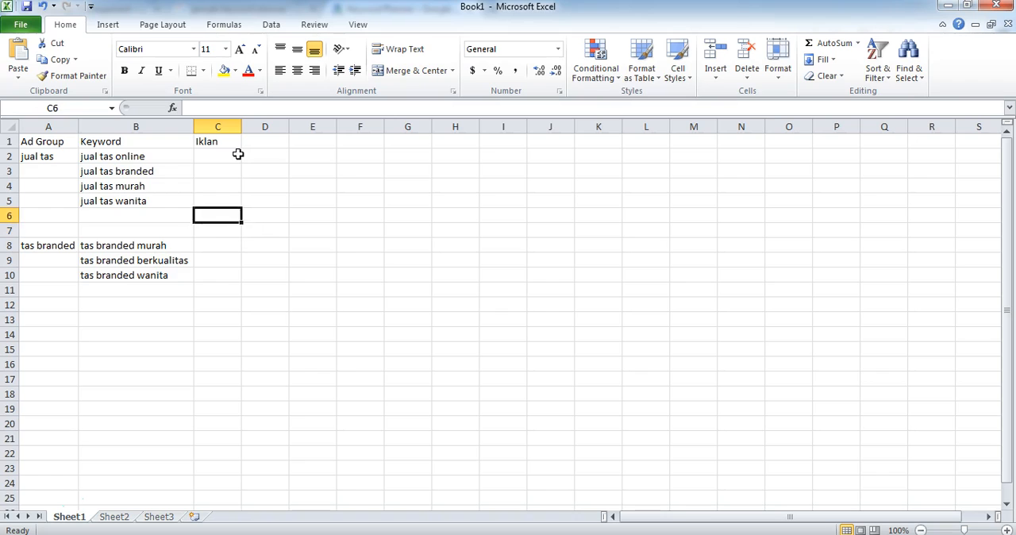